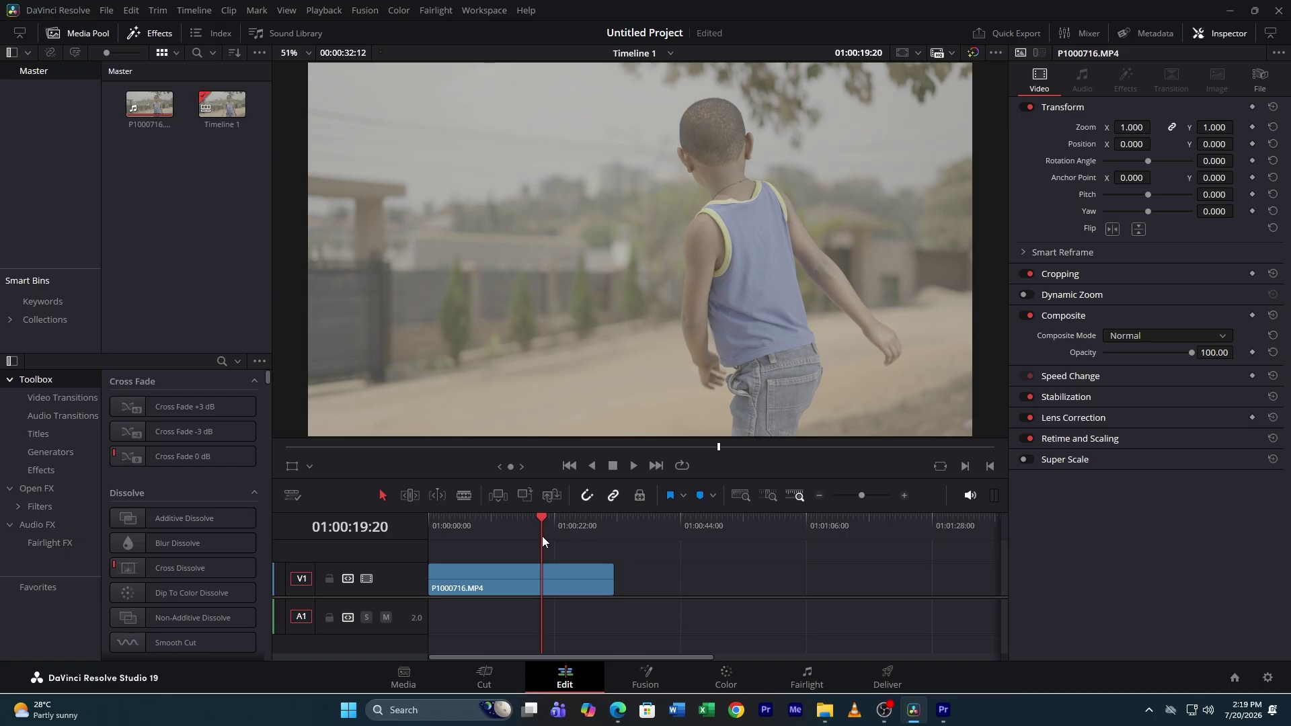
# - Switch to Premiere Pro and place the adjustment layer on V2 above the P1000716.MP4 clip, spanning the clip's full length
pyautogui.click(948, 710)
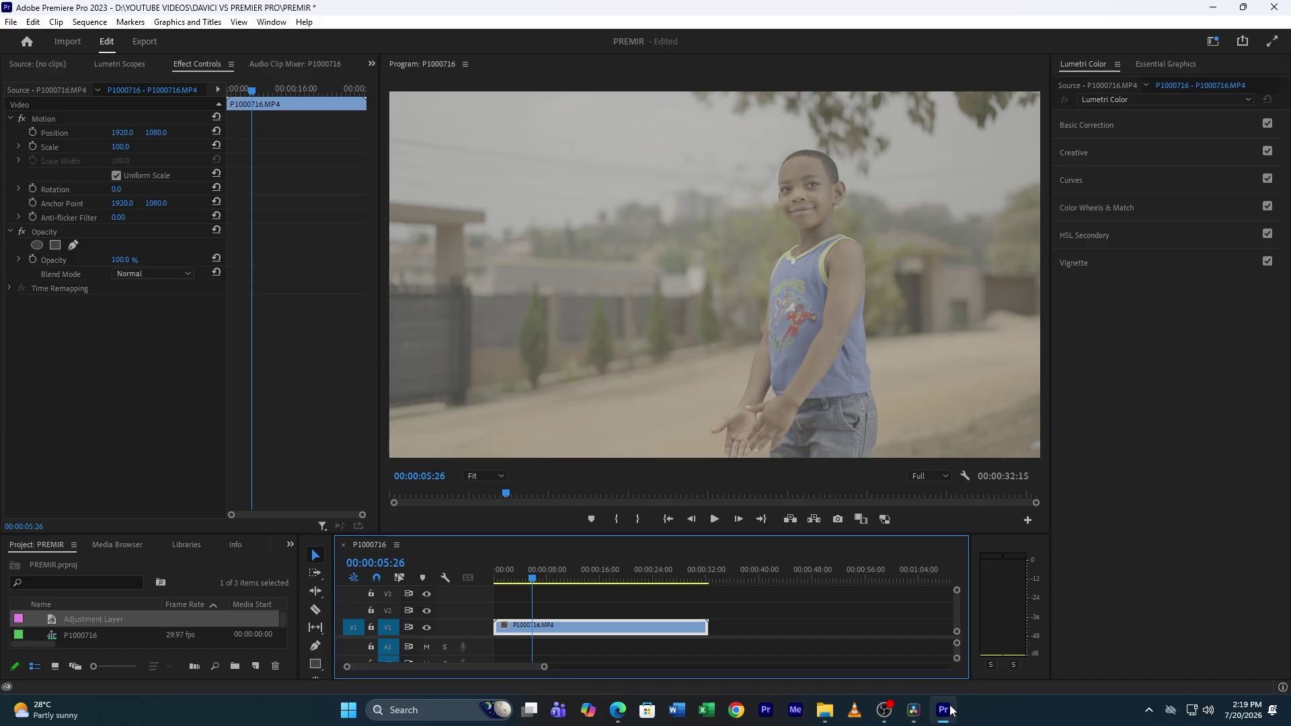
pyautogui.moveTo(595, 583)
pyautogui.mouseDown()
pyautogui.moveTo(580, 583)
pyautogui.moveTo(607, 585)
pyautogui.mouseUp()
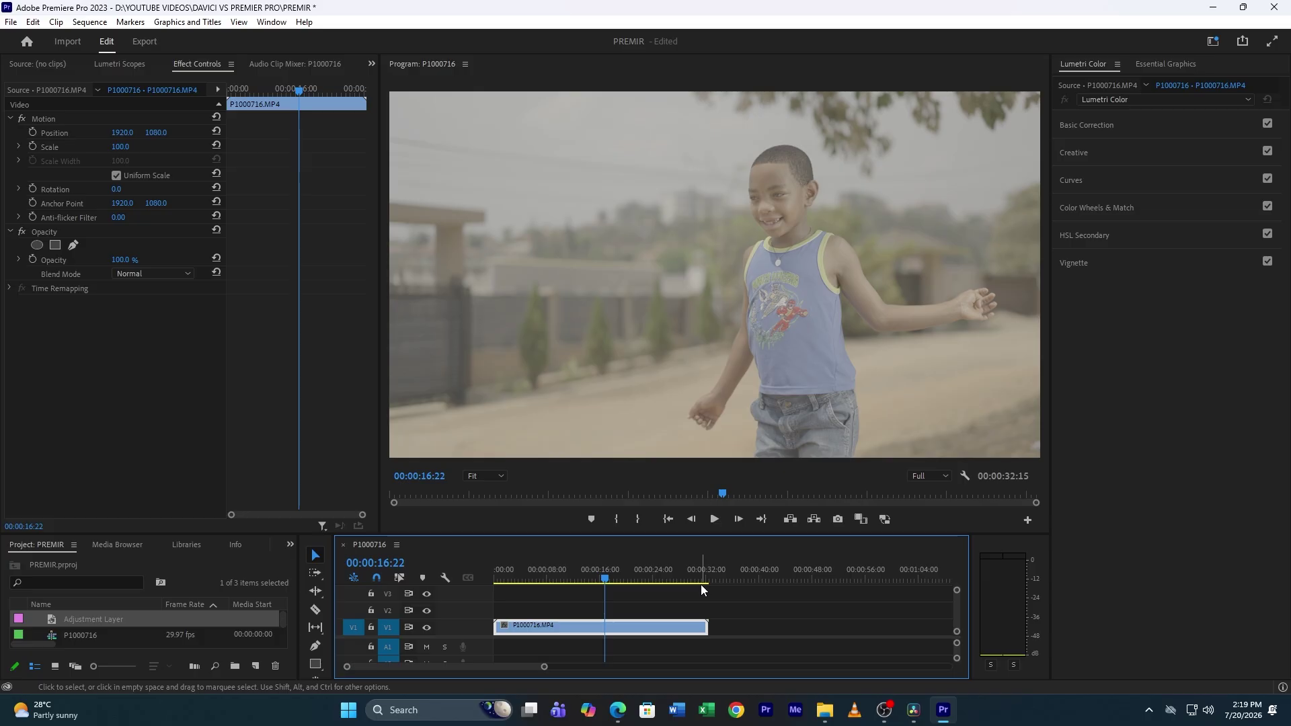
pyautogui.click(117, 623)
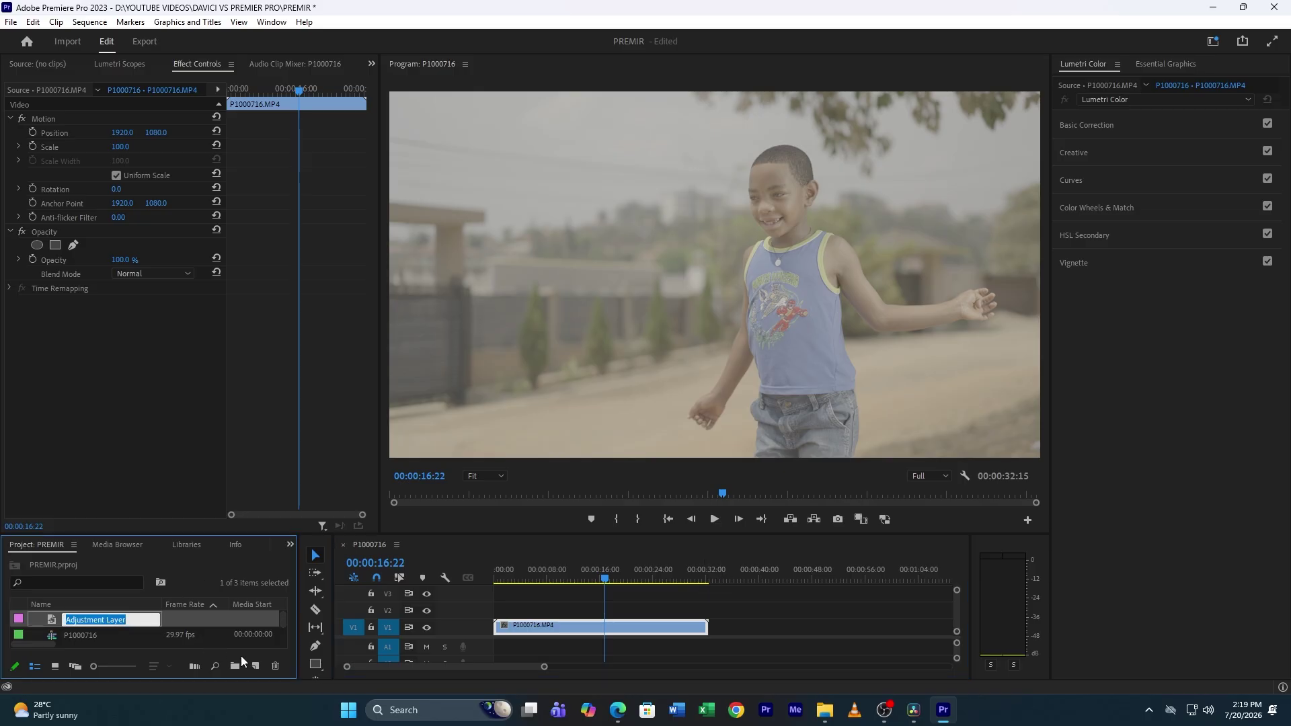
pyautogui.click(256, 666)
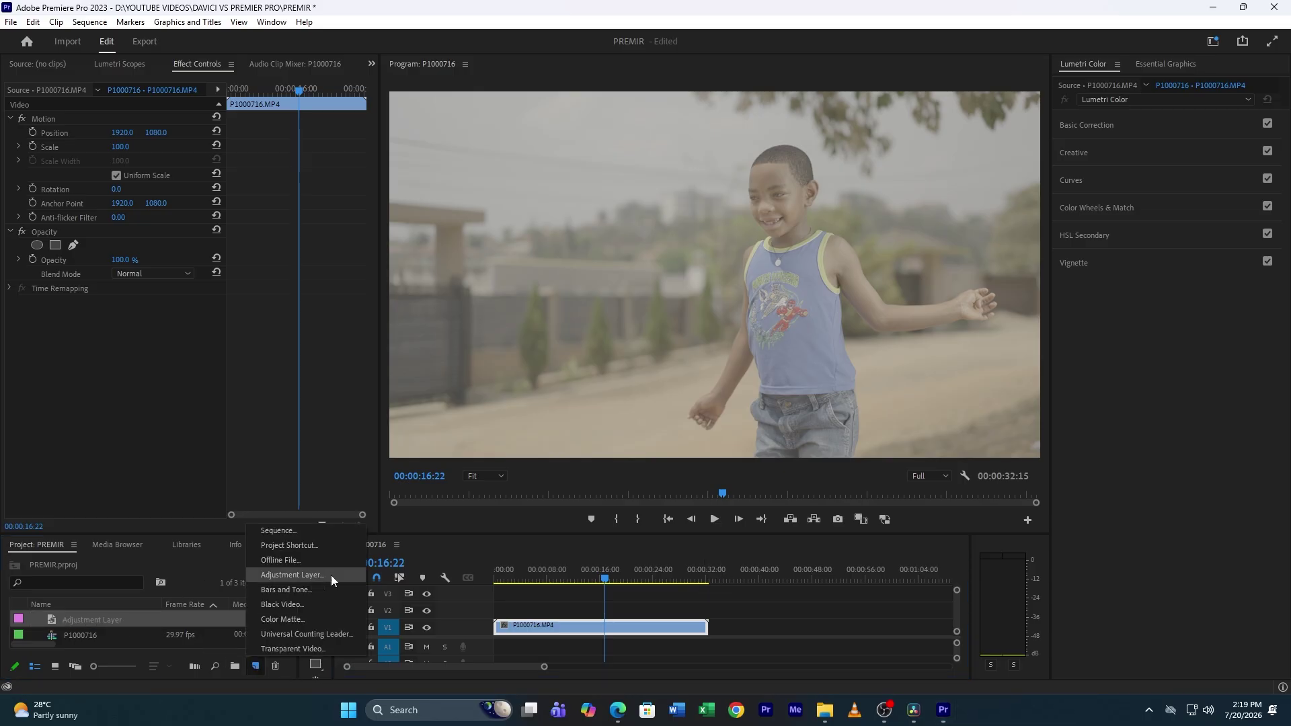
pyautogui.click(94, 618)
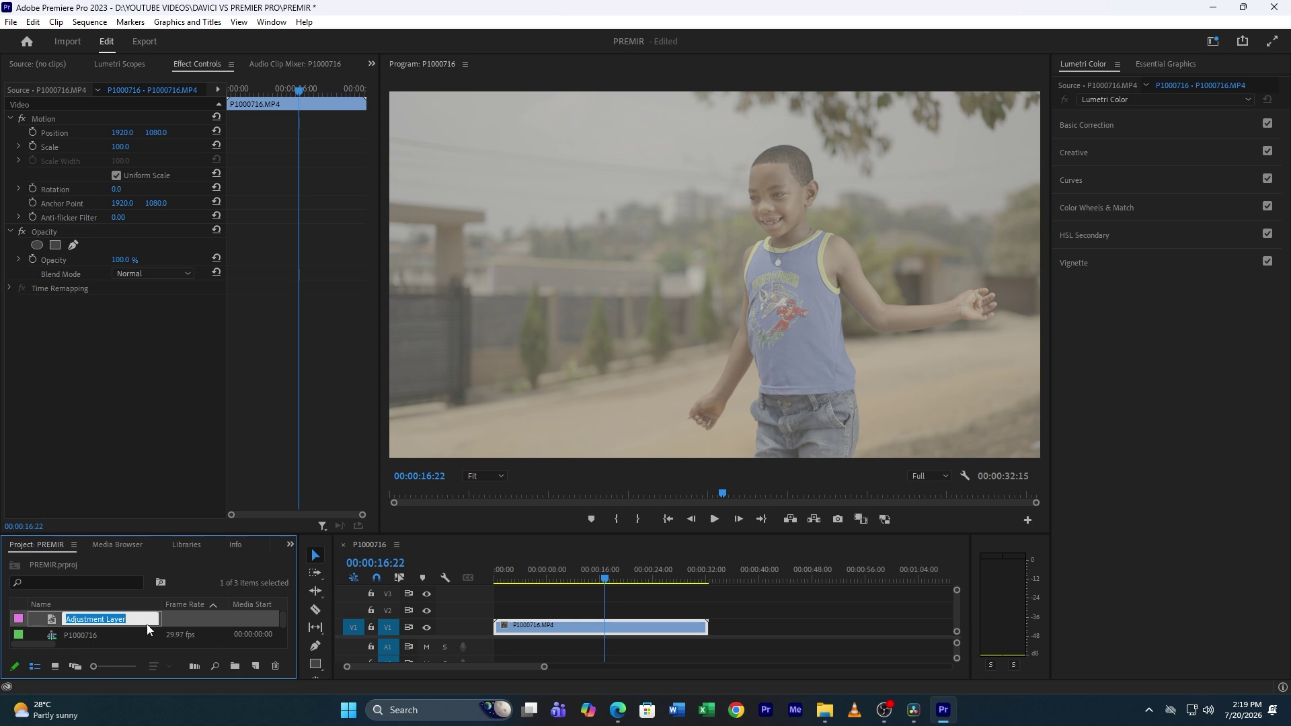
pyautogui.press('Tab')
pyautogui.moveTo(92, 618); pyautogui.dragTo(712, 610)
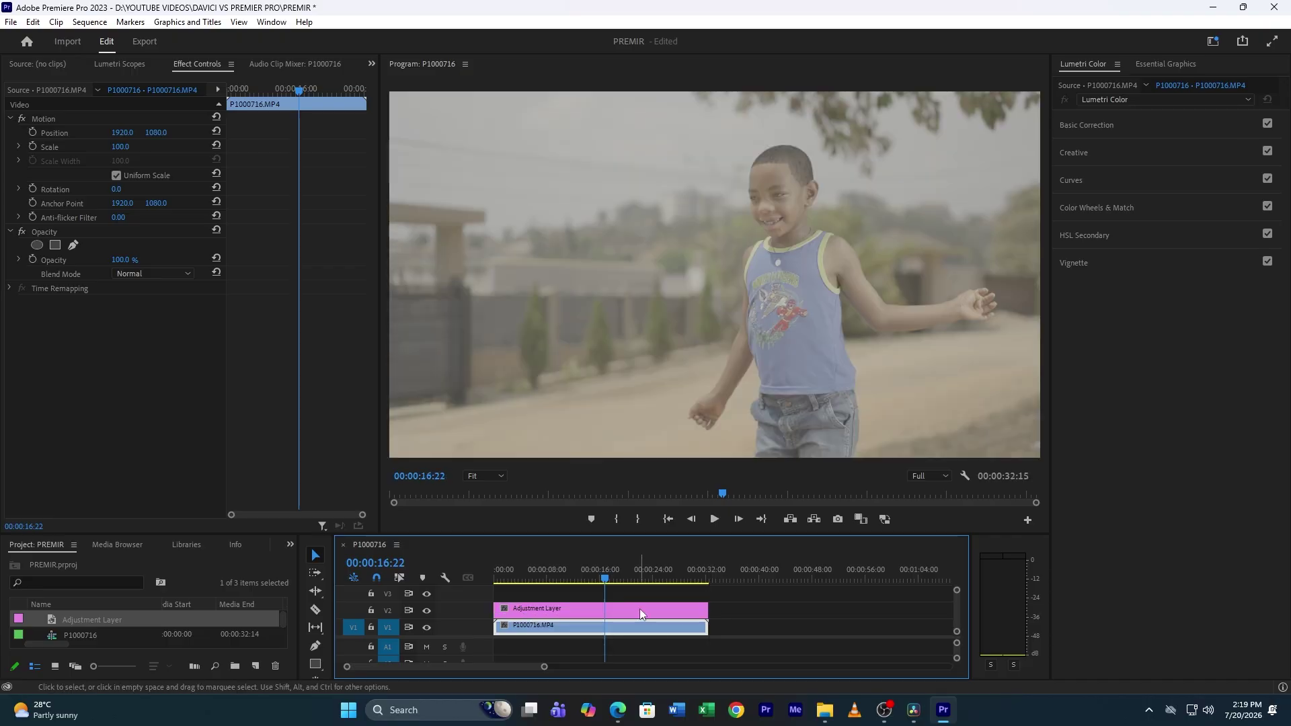
# - Rename the adjustment layer clip on V2 as REC 709
pyautogui.click(640, 608)
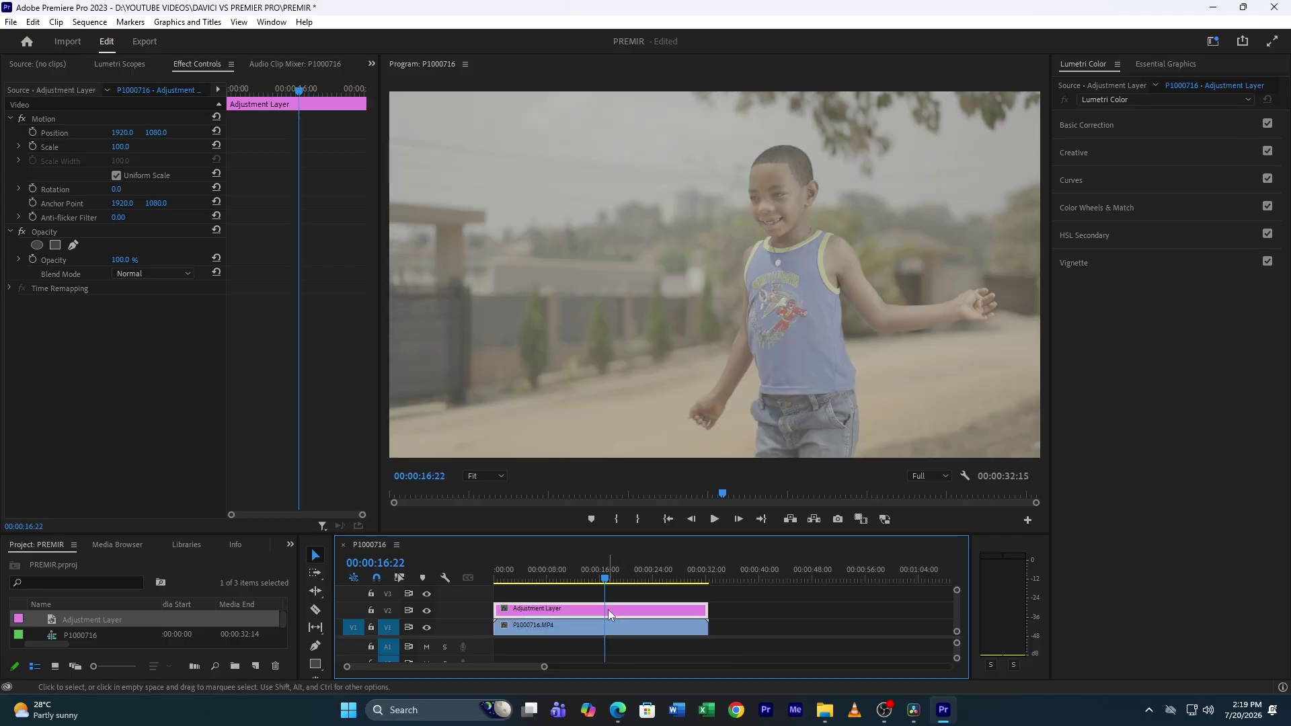
pyautogui.rightClick(608, 609)
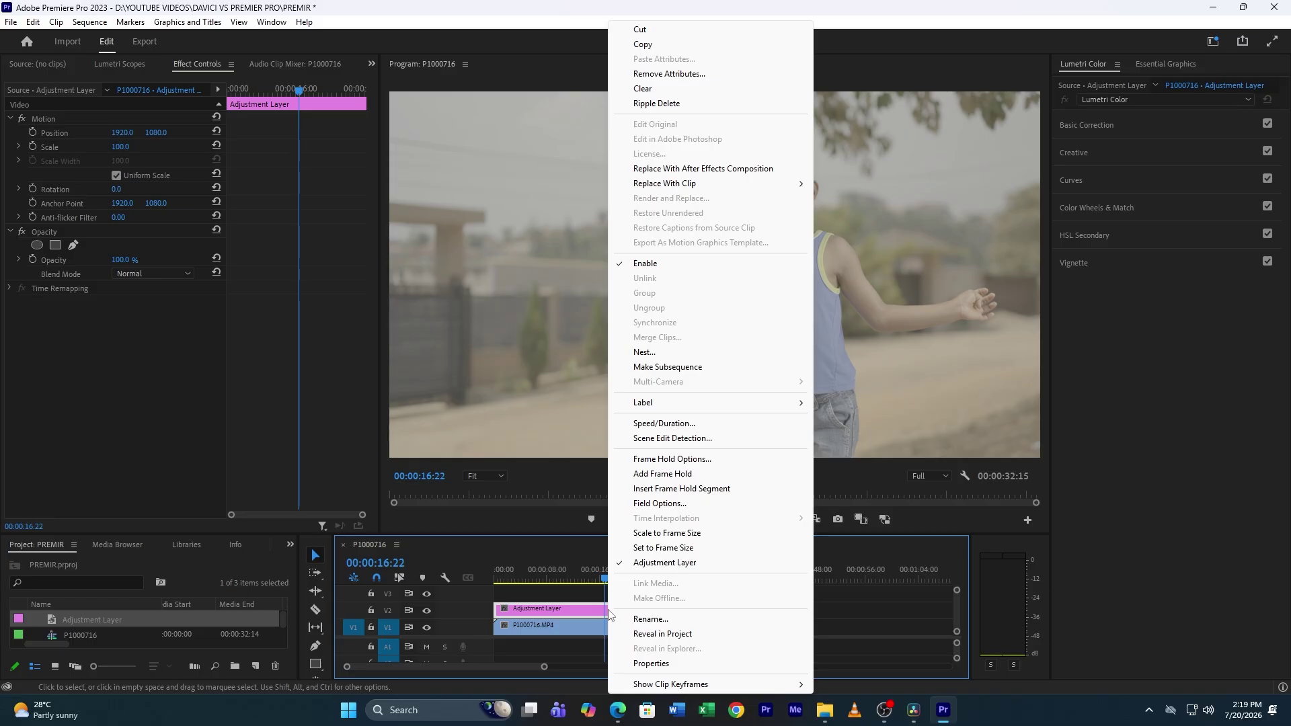
pyautogui.click(662, 618)
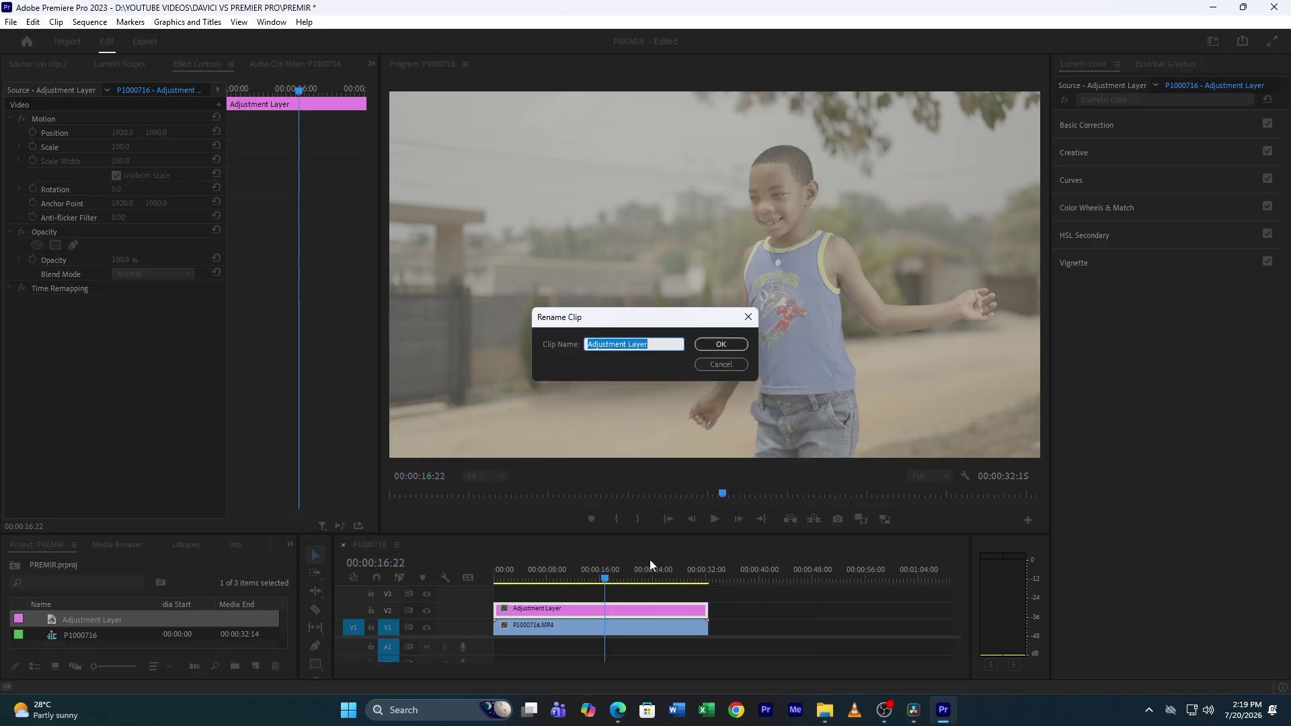
pyautogui.write('REC 709')
pyautogui.click(730, 347)
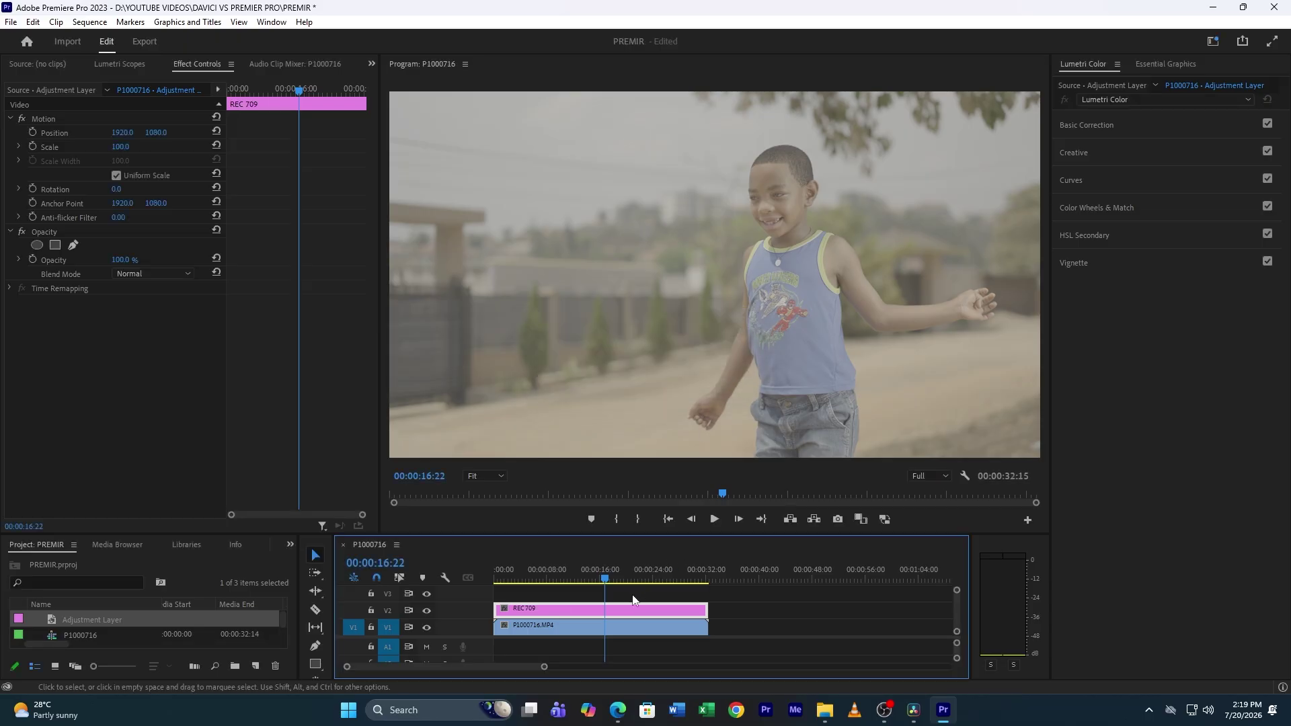
# - Apply the U-PANASONIC-V-LOG-V2-LTR.cube file as the input LUT of the REC 709 layer in Lumetri's Basic Correction
pyautogui.click(1098, 124)
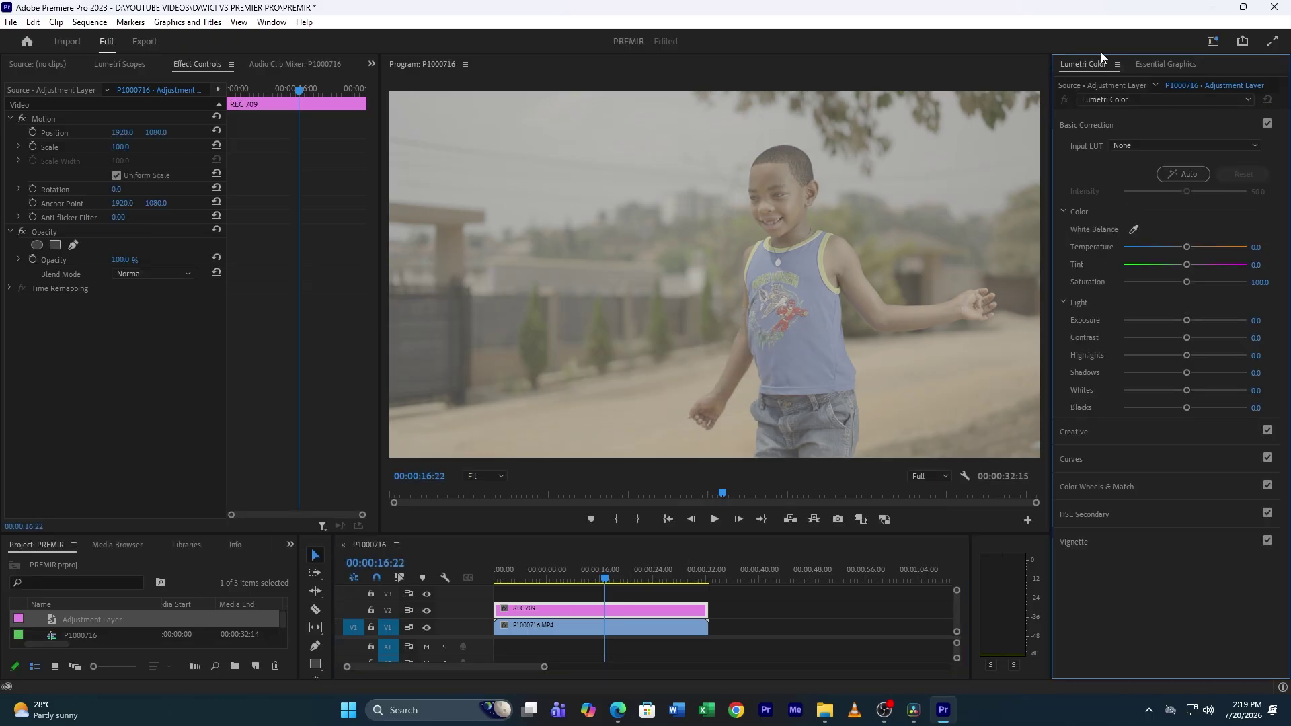
pyautogui.click(1214, 42)
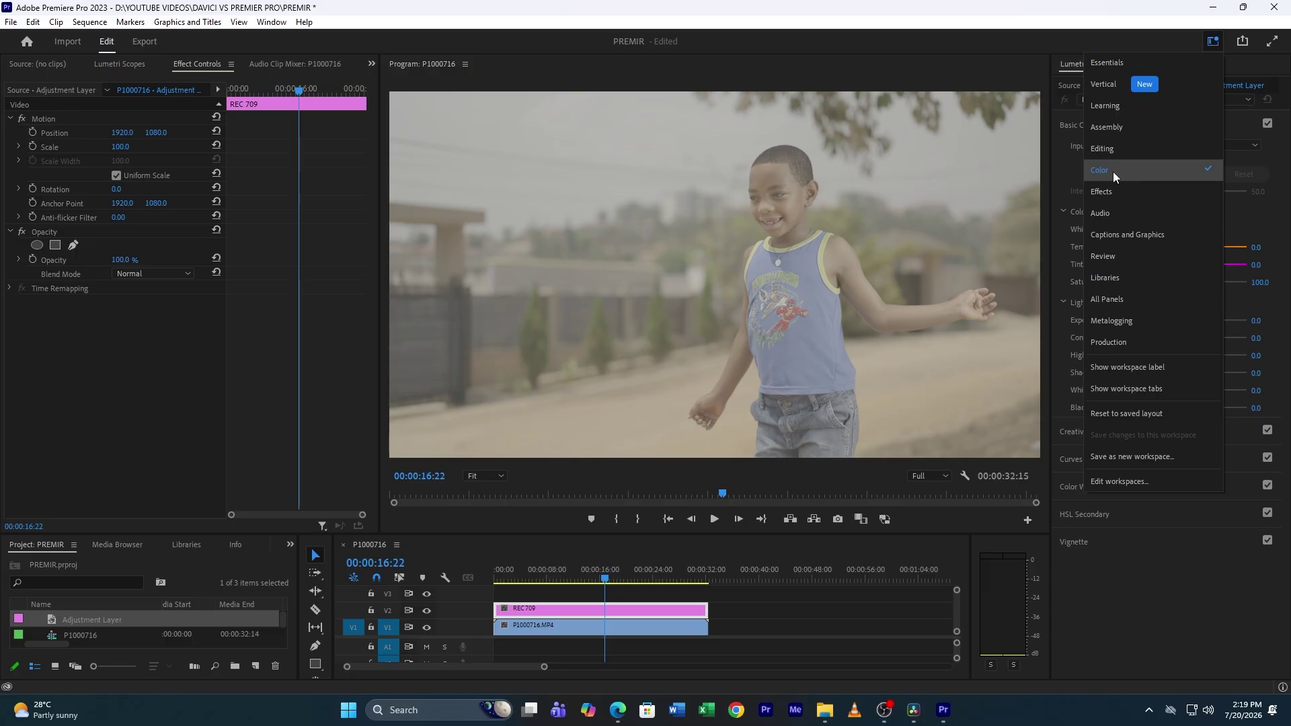
pyautogui.click(1125, 587)
pyautogui.click(1142, 145)
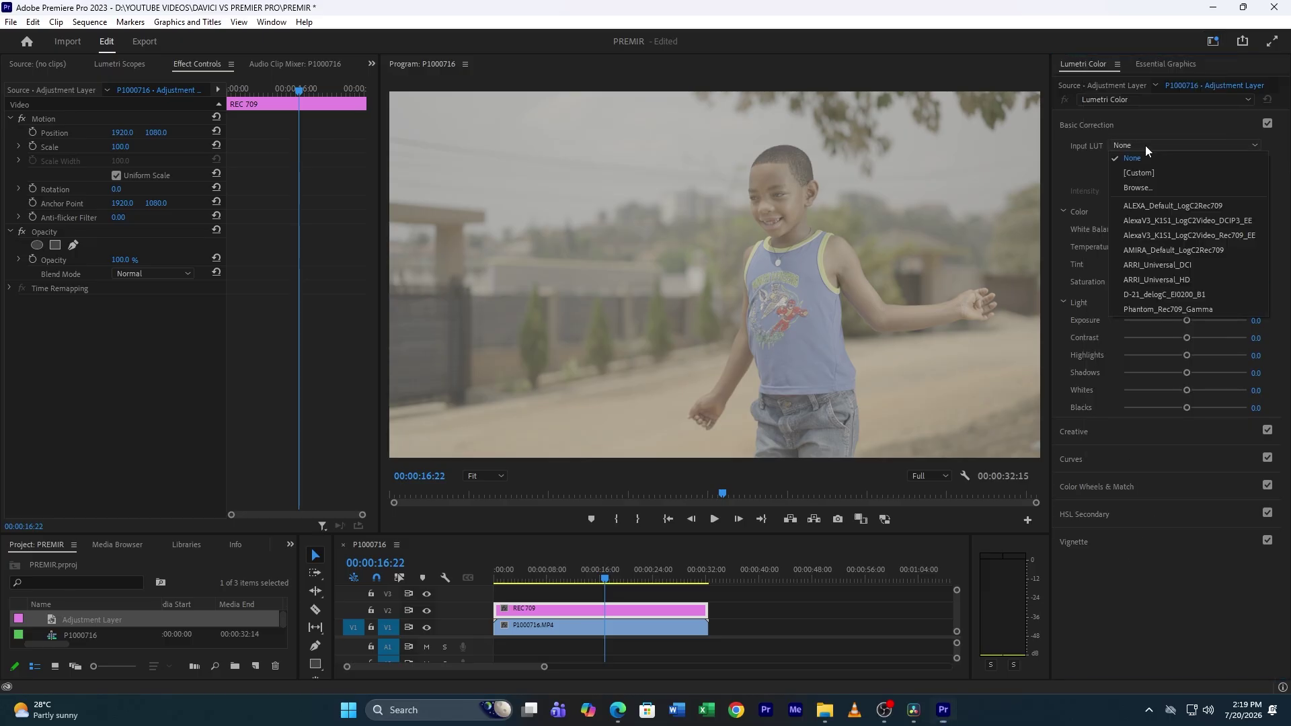
pyautogui.click(1155, 183)
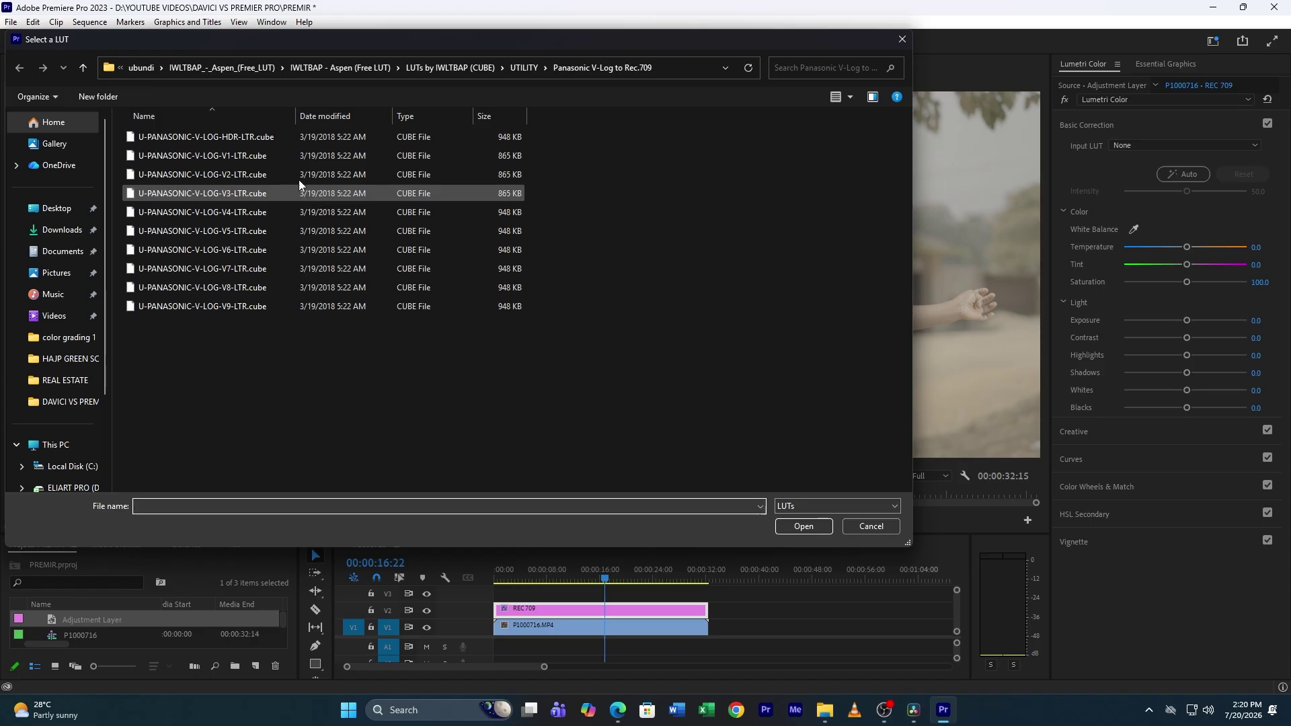
pyautogui.doubleClick(229, 176)
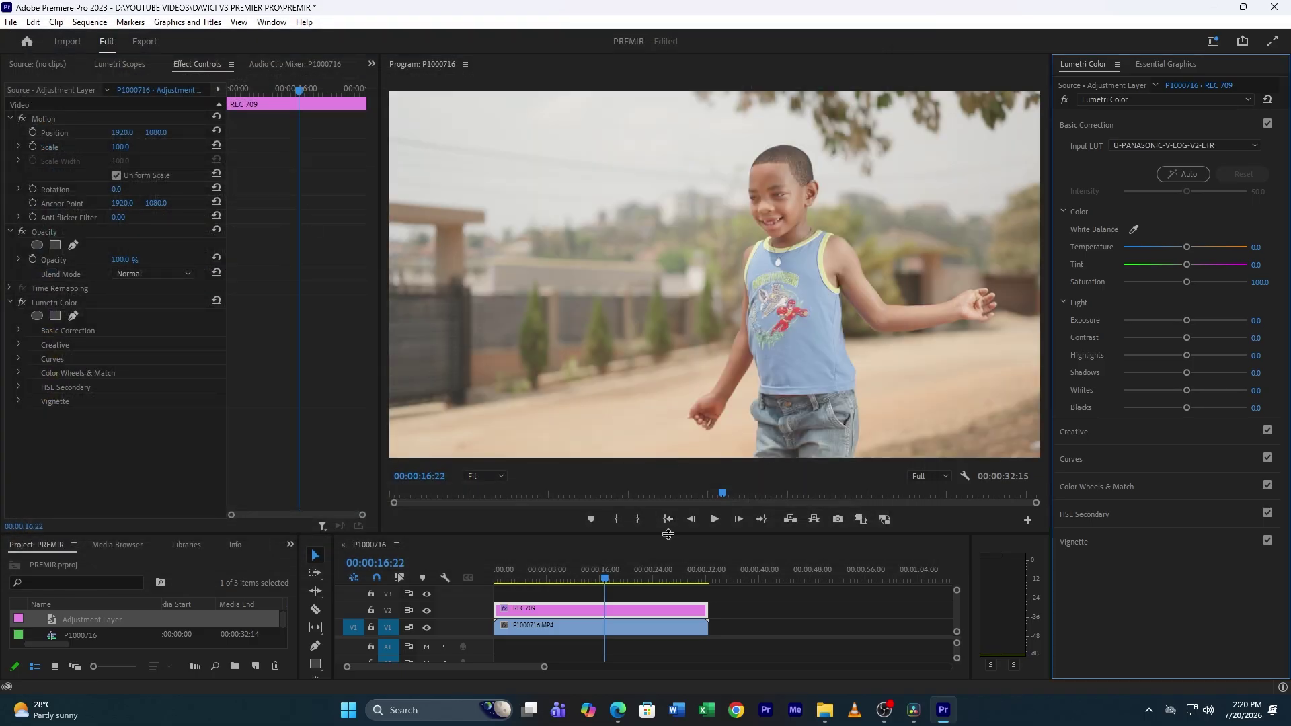
# - Cool the REC 709 layer's white balance by setting the temperature to about -16.3
pyautogui.click(600, 575)
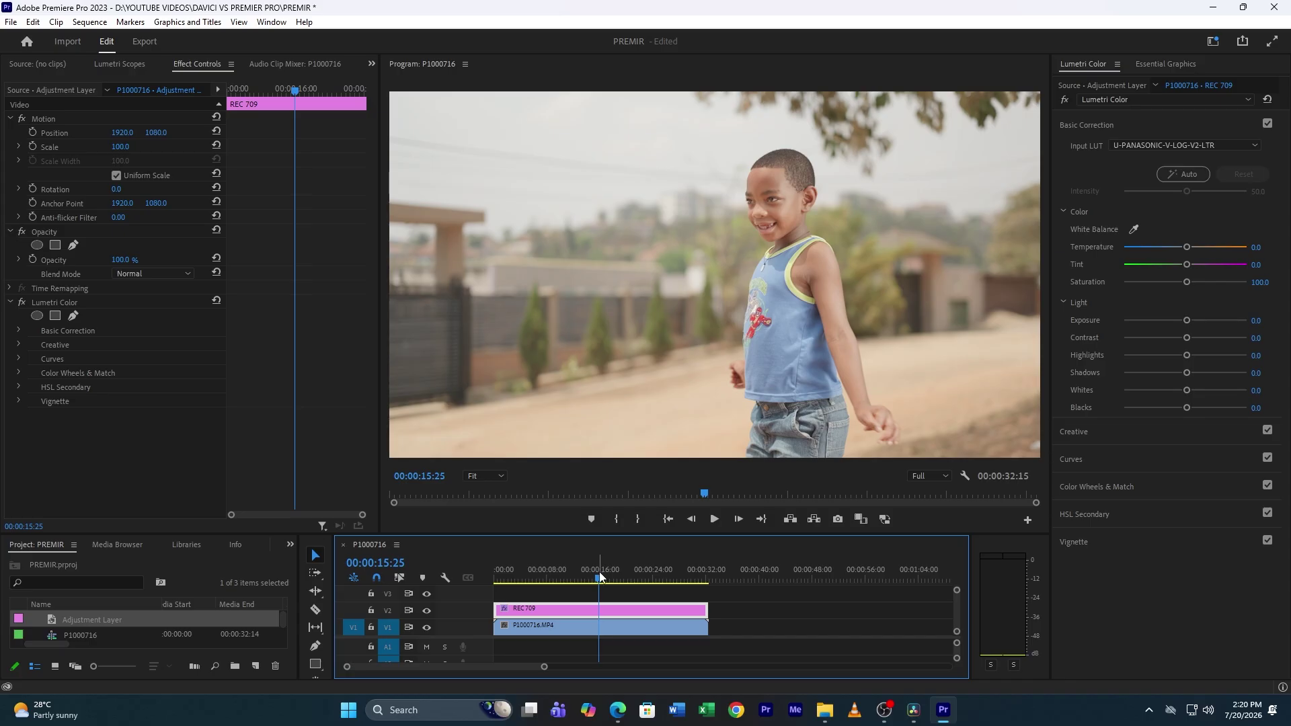
pyautogui.moveTo(600, 575); pyautogui.dragTo(570, 576)
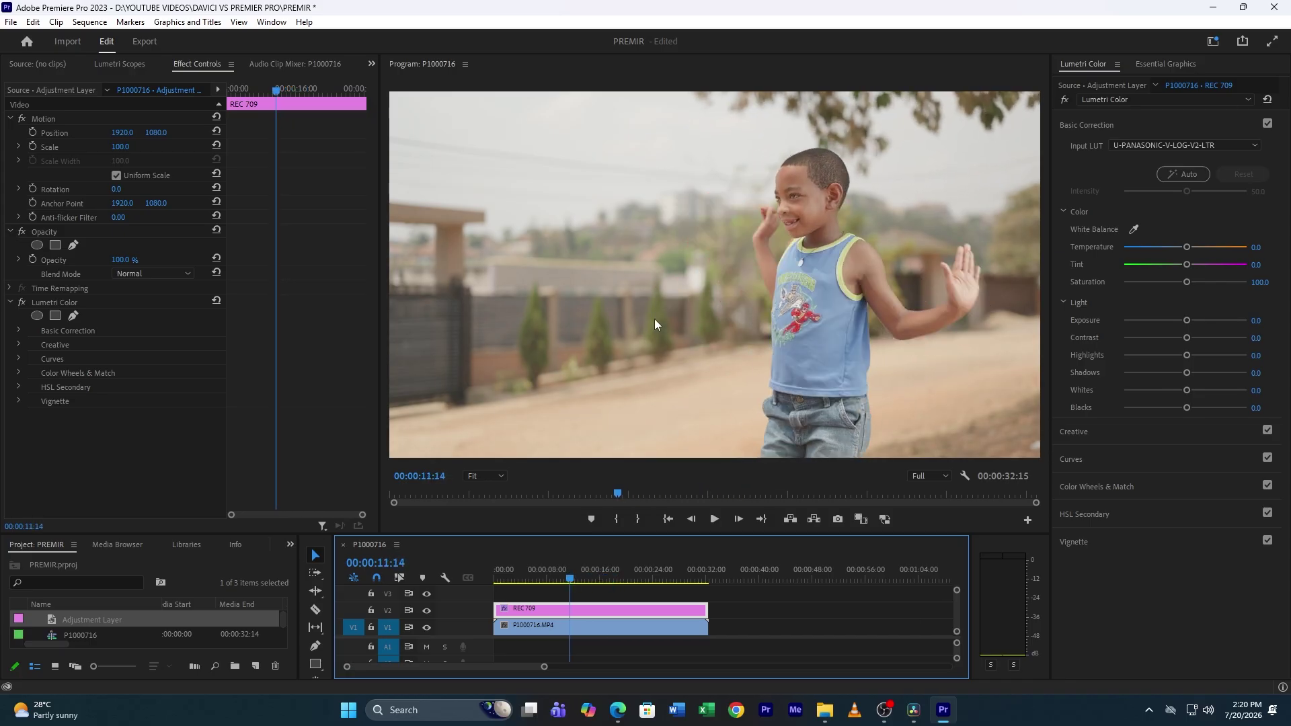
pyautogui.click(590, 577)
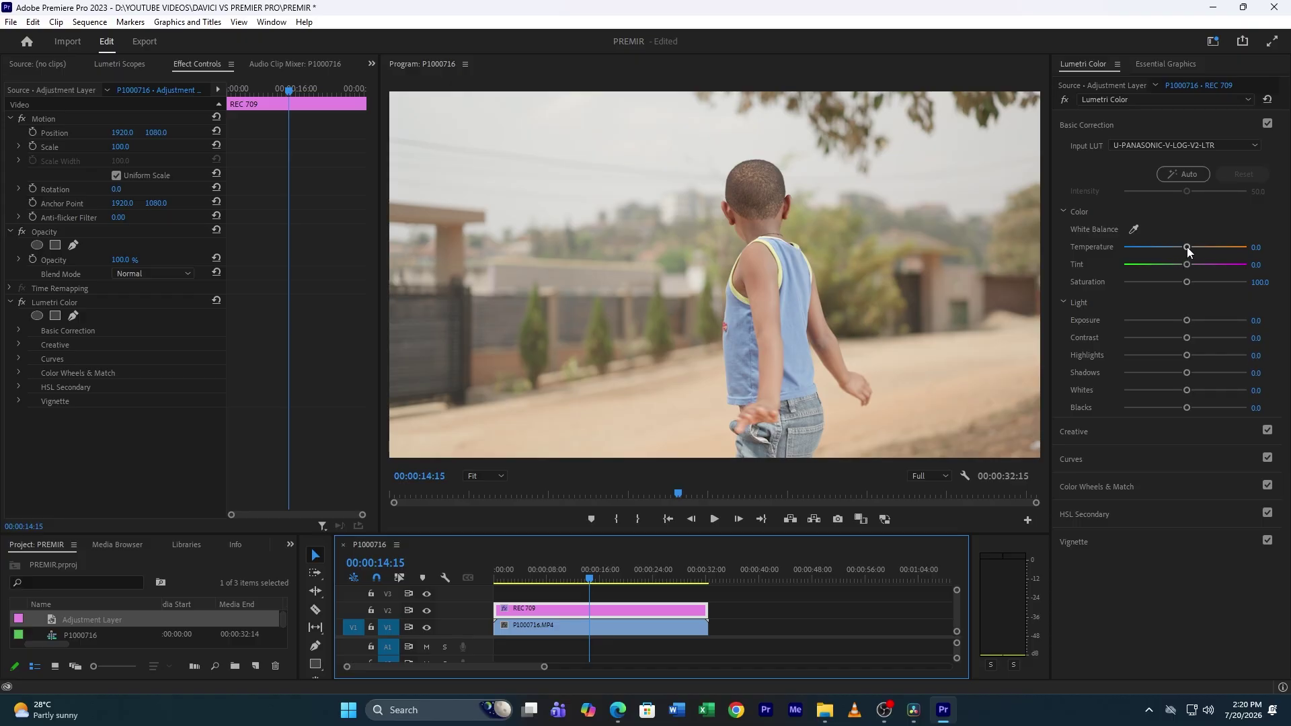
pyautogui.moveTo(1183, 248); pyautogui.dragTo(1175, 248)
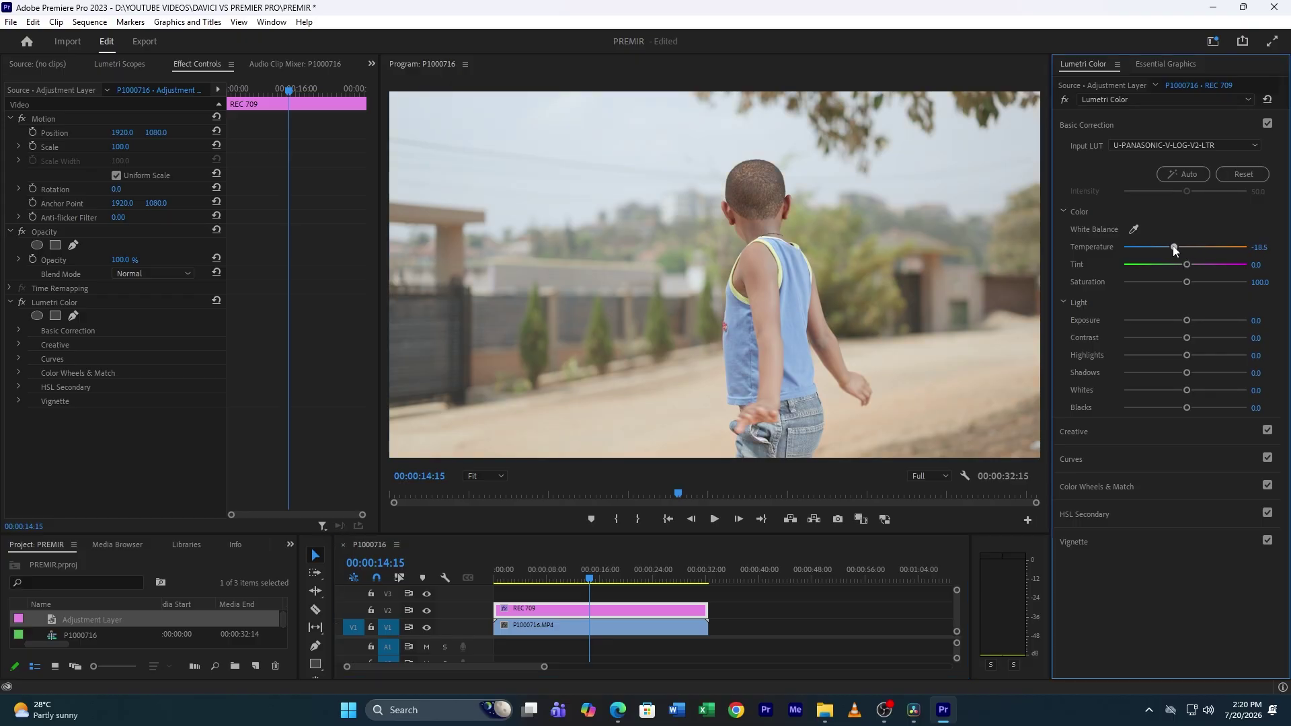
pyautogui.moveTo(1174, 250); pyautogui.dragTo(1175, 250)
# - Adjust the REC 709 layer's light values to contrast 37.0, highlights -20.7 and shadows -29.3
pyautogui.moveTo(1186, 338); pyautogui.dragTo(1200, 337)
pyautogui.moveTo(599, 575); pyautogui.dragTo(647, 575)
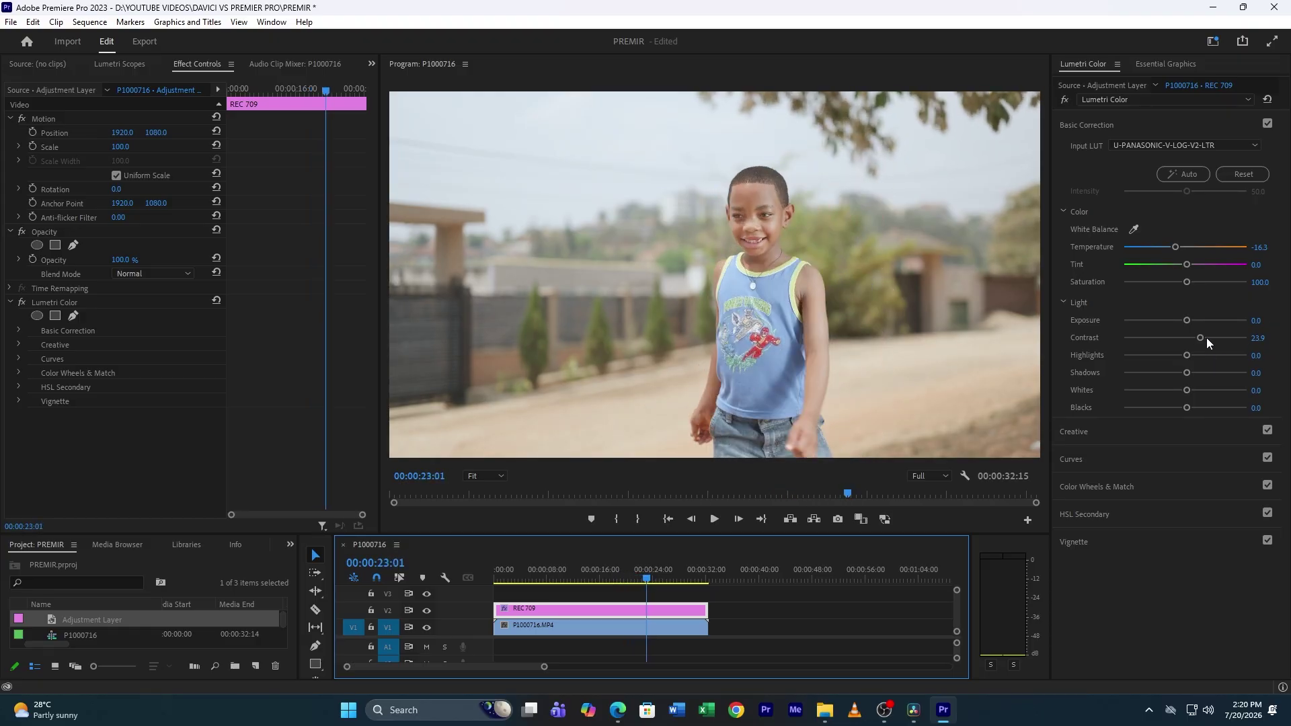
pyautogui.moveTo(1206, 338); pyautogui.dragTo(1213, 339)
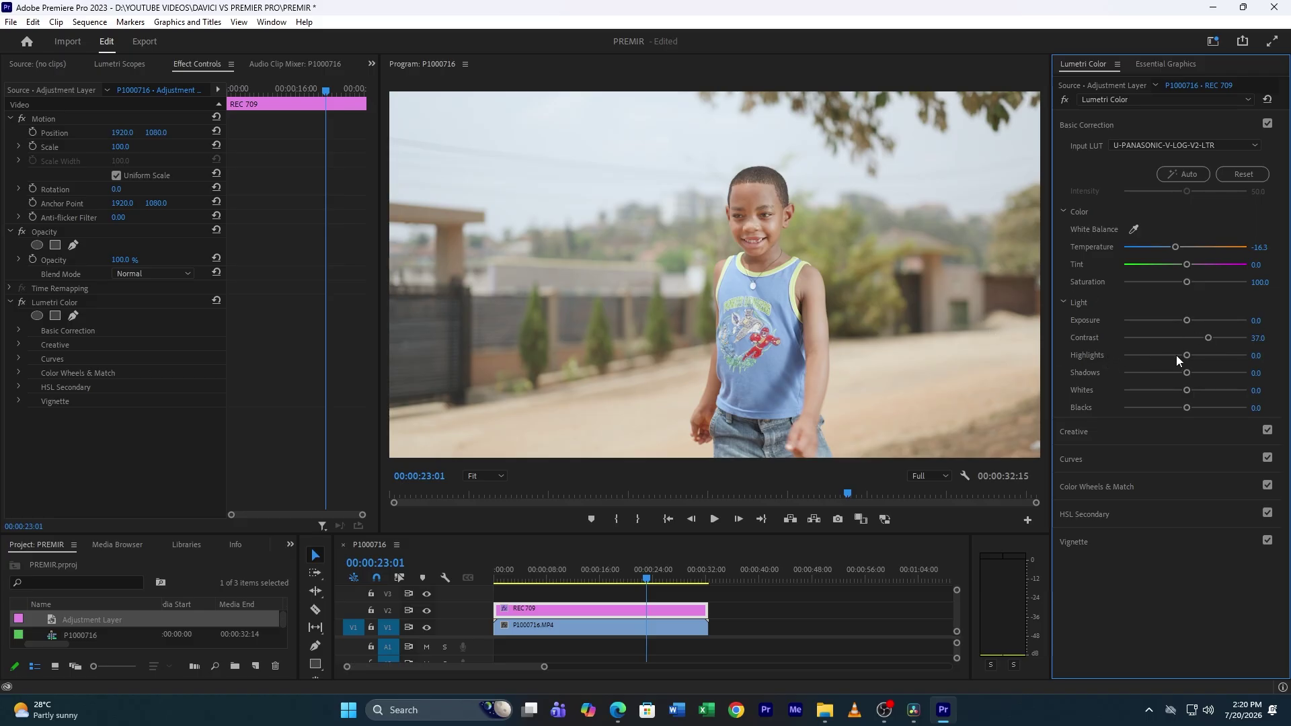
pyautogui.moveTo(1183, 355); pyautogui.dragTo(1172, 356)
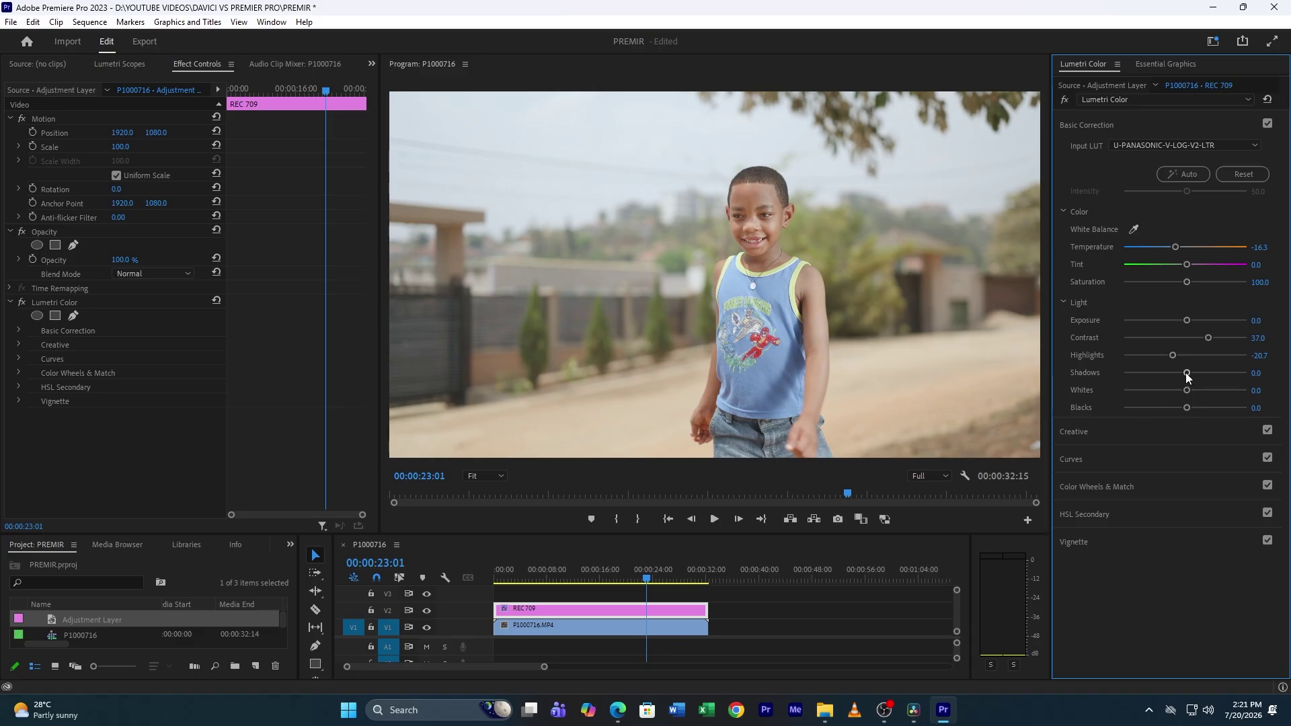
pyautogui.moveTo(1185, 373); pyautogui.dragTo(1172, 373)
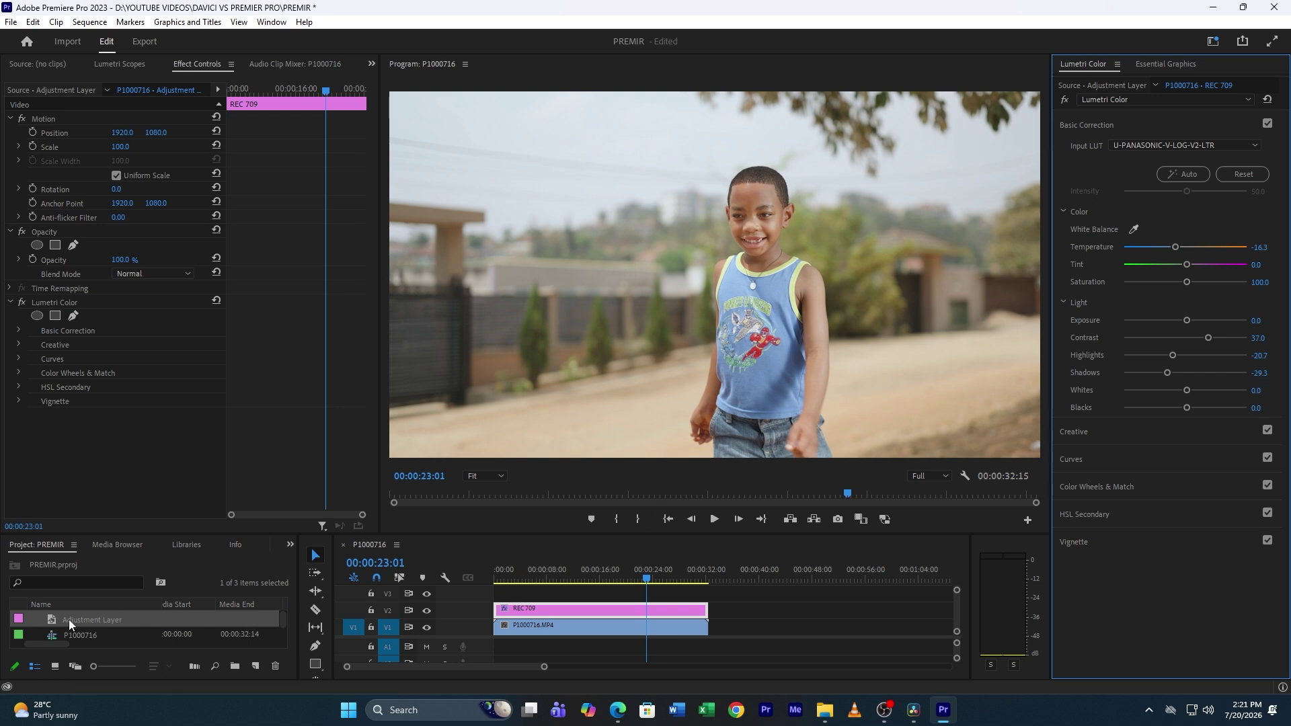
# - Place a second adjustment layer on V3 above REC 709, extend it to the clip's end and select it
pyautogui.moveTo(54, 622); pyautogui.dragTo(495, 594)
pyautogui.moveTo(664, 593); pyautogui.dragTo(707, 594)
pyautogui.click(632, 594)
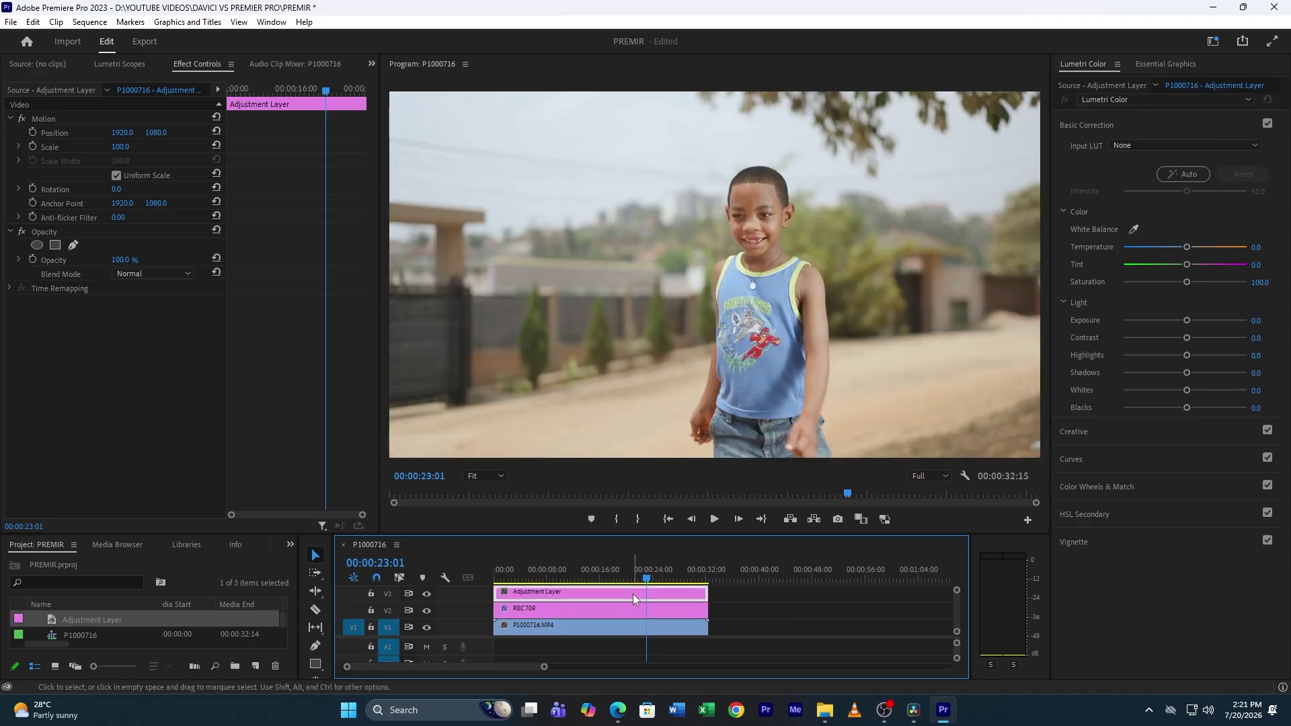
# - Raise the contrast moderately on the V3 adjustment layer in Lumetri's Basic Correction
pyautogui.moveTo(601, 578); pyautogui.dragTo(544, 585)
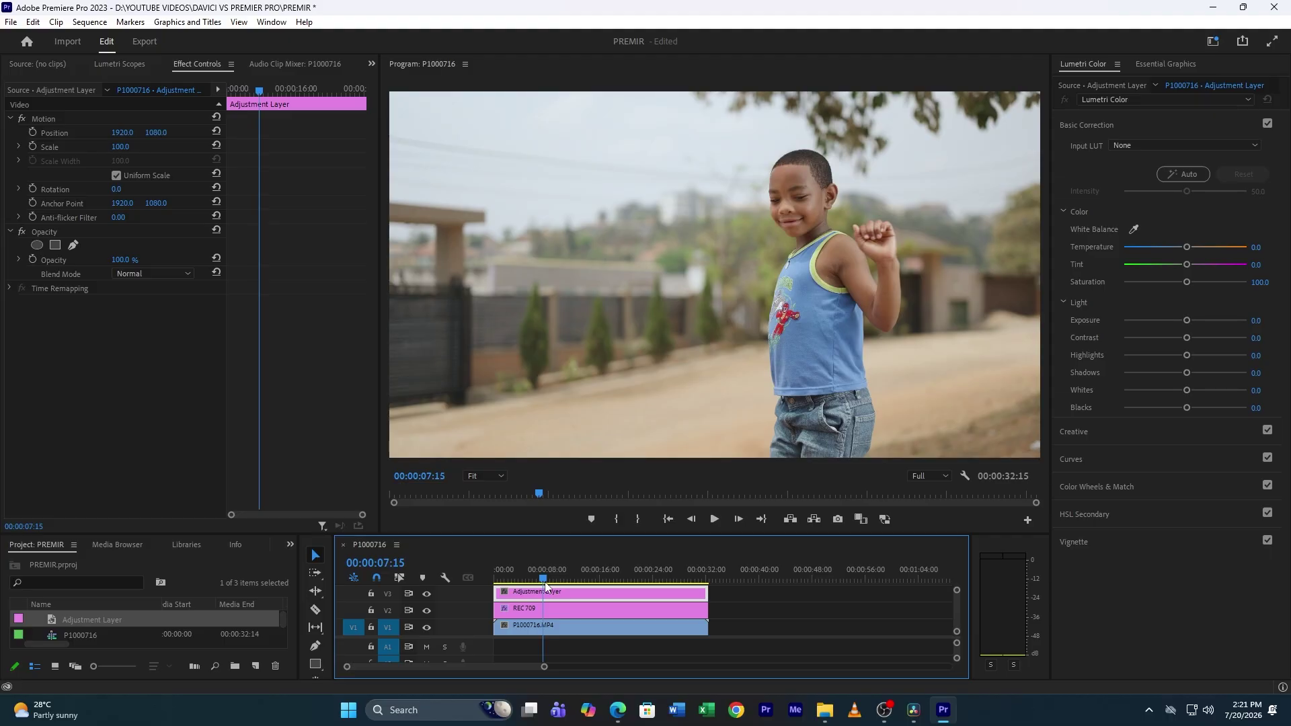
pyautogui.click(1202, 337)
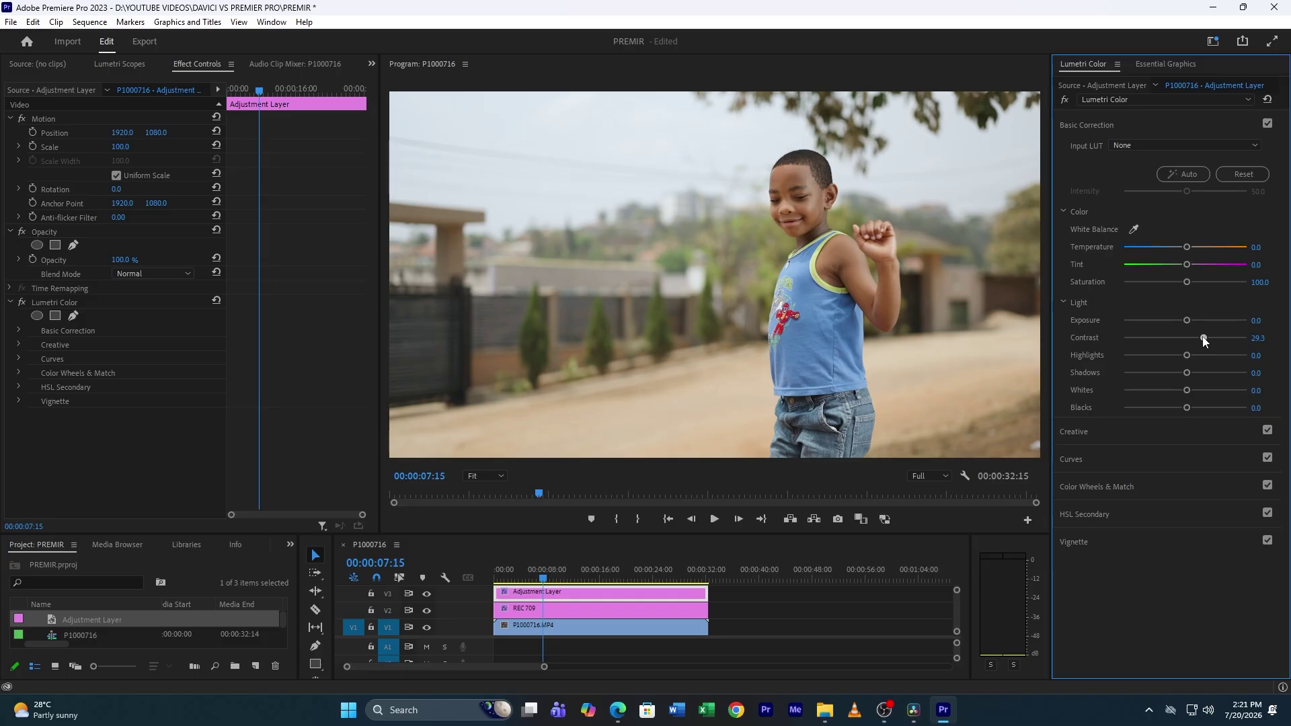
pyautogui.moveTo(1205, 337); pyautogui.dragTo(1198, 338)
# - Set the vibrance of the V3 adjustment layer to about 60.9 in the Creative adjustments
pyautogui.click(1096, 125)
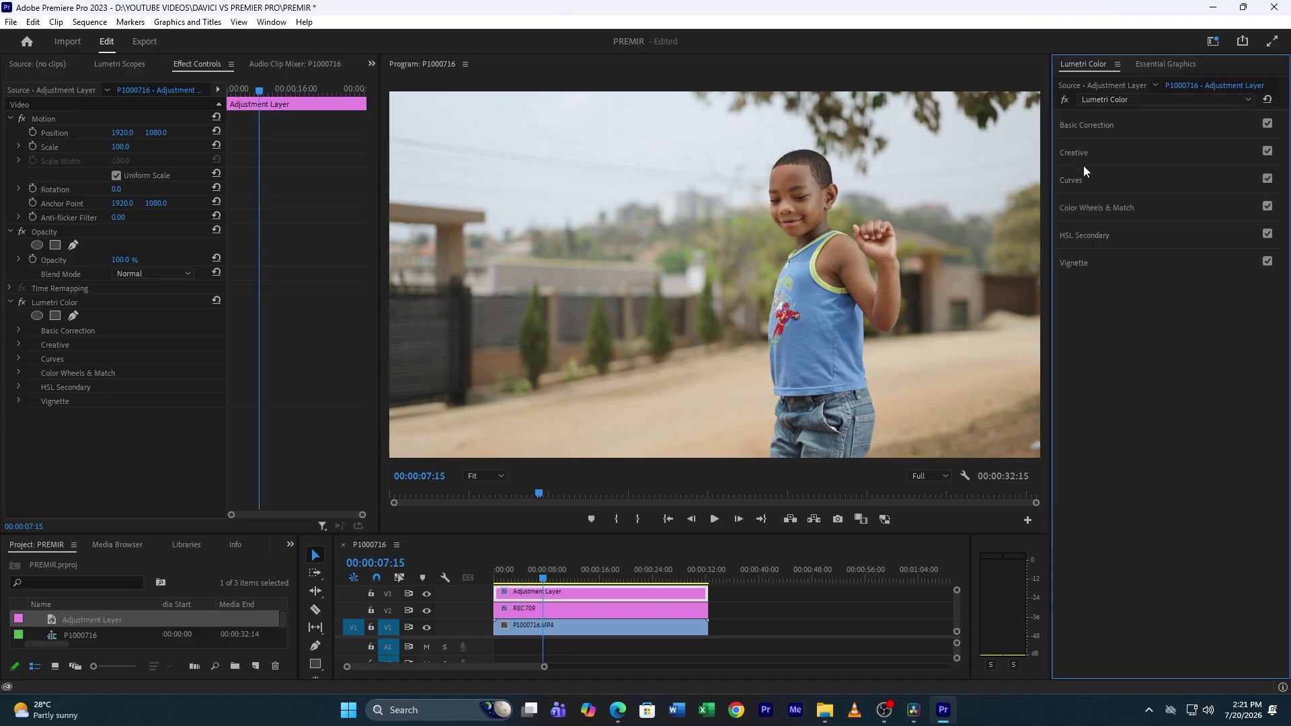
pyautogui.click(1076, 152)
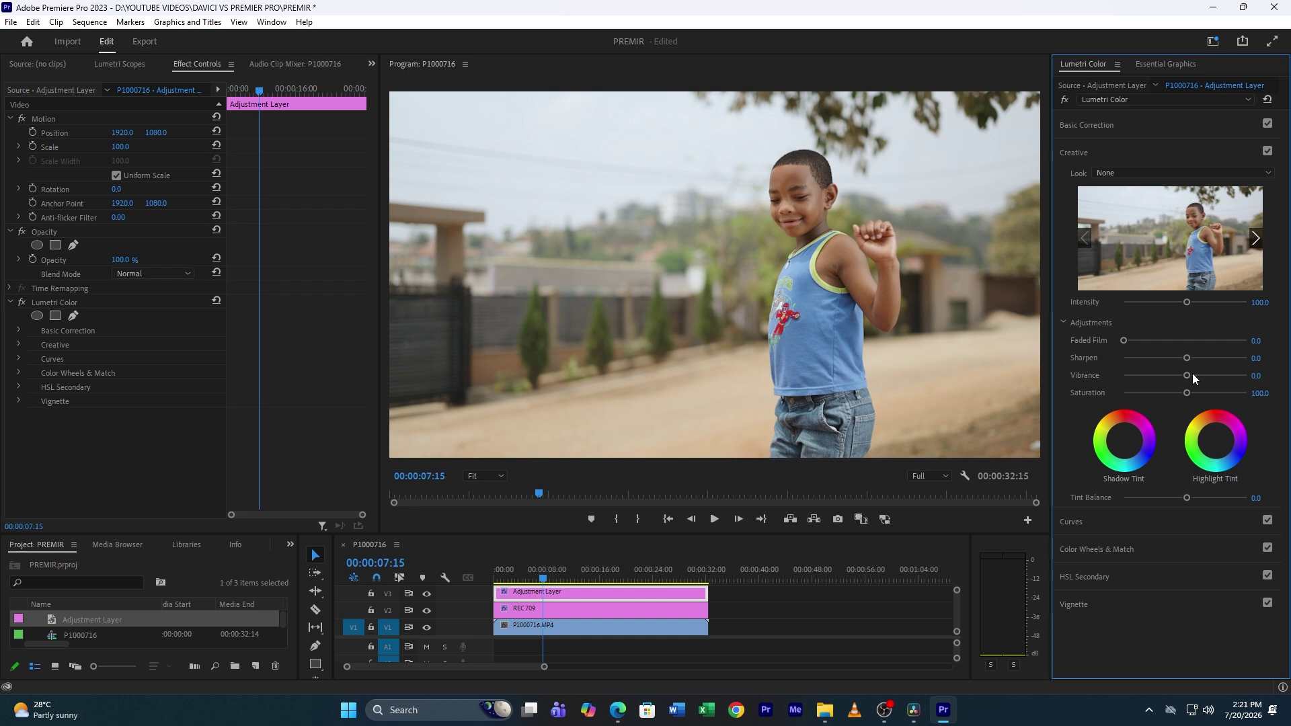
pyautogui.moveTo(1193, 375); pyautogui.dragTo(1203, 378)
pyautogui.moveTo(574, 572)
pyautogui.mouseDown()
pyautogui.moveTo(642, 575)
pyautogui.moveTo(576, 558)
pyautogui.mouseUp()
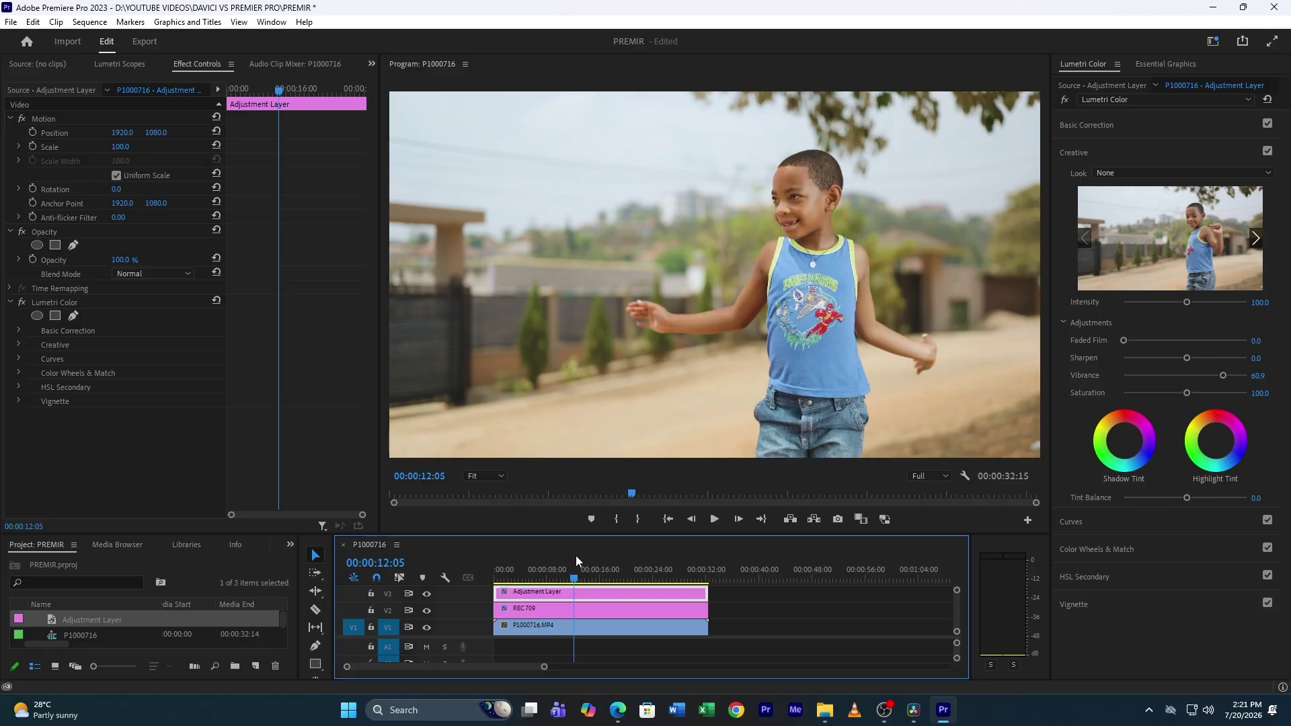
# - Shape the V3 adjustment layer's master RGB curve with a midtone anchor and a slightly lowered shadow point
pyautogui.click(1081, 151)
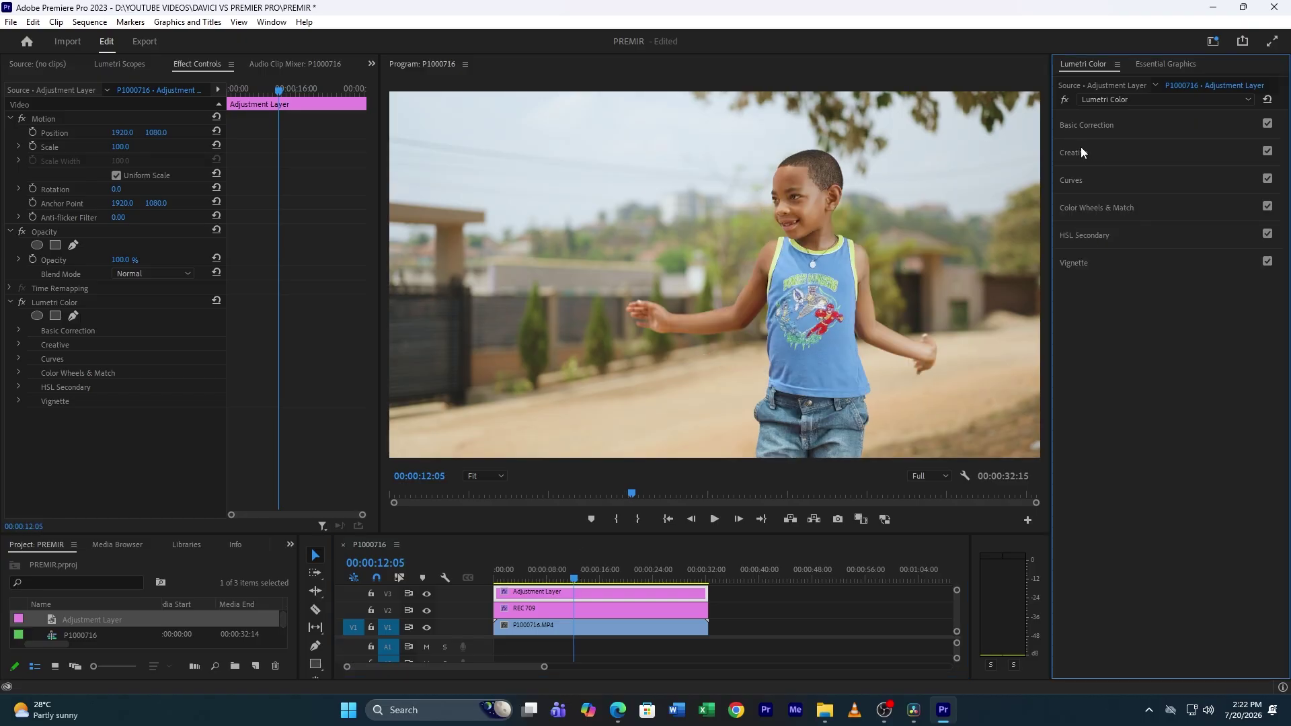
pyautogui.click(1072, 180)
pyautogui.scroll(-3, 1121, 335)
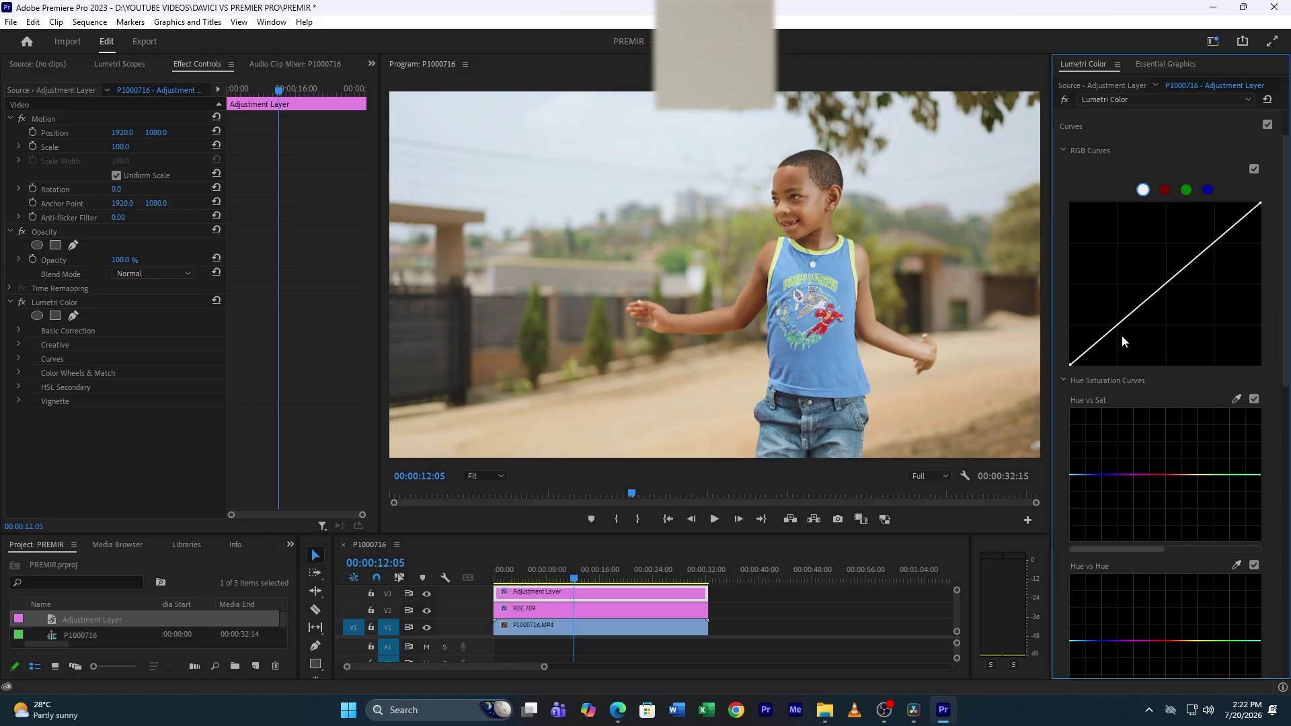
pyautogui.scroll(2, 1123, 268)
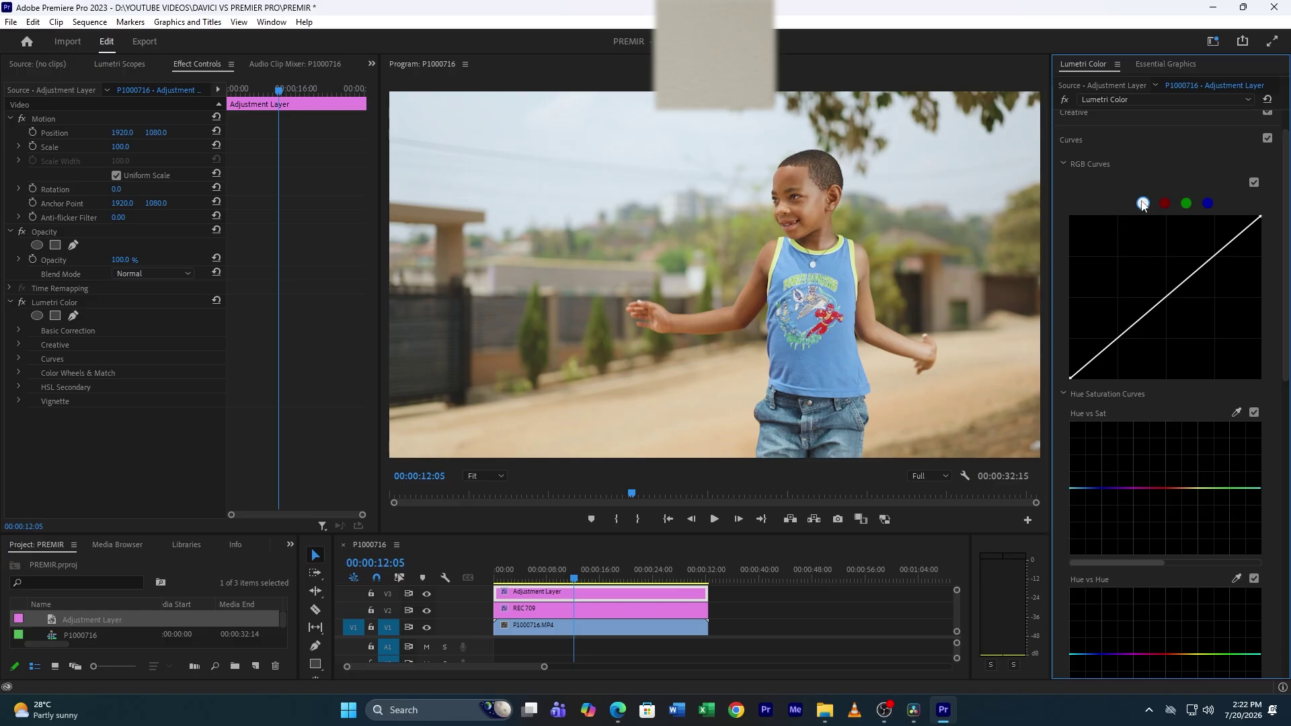
pyautogui.click(1166, 298)
pyautogui.moveTo(1117, 340); pyautogui.dragTo(1110, 332)
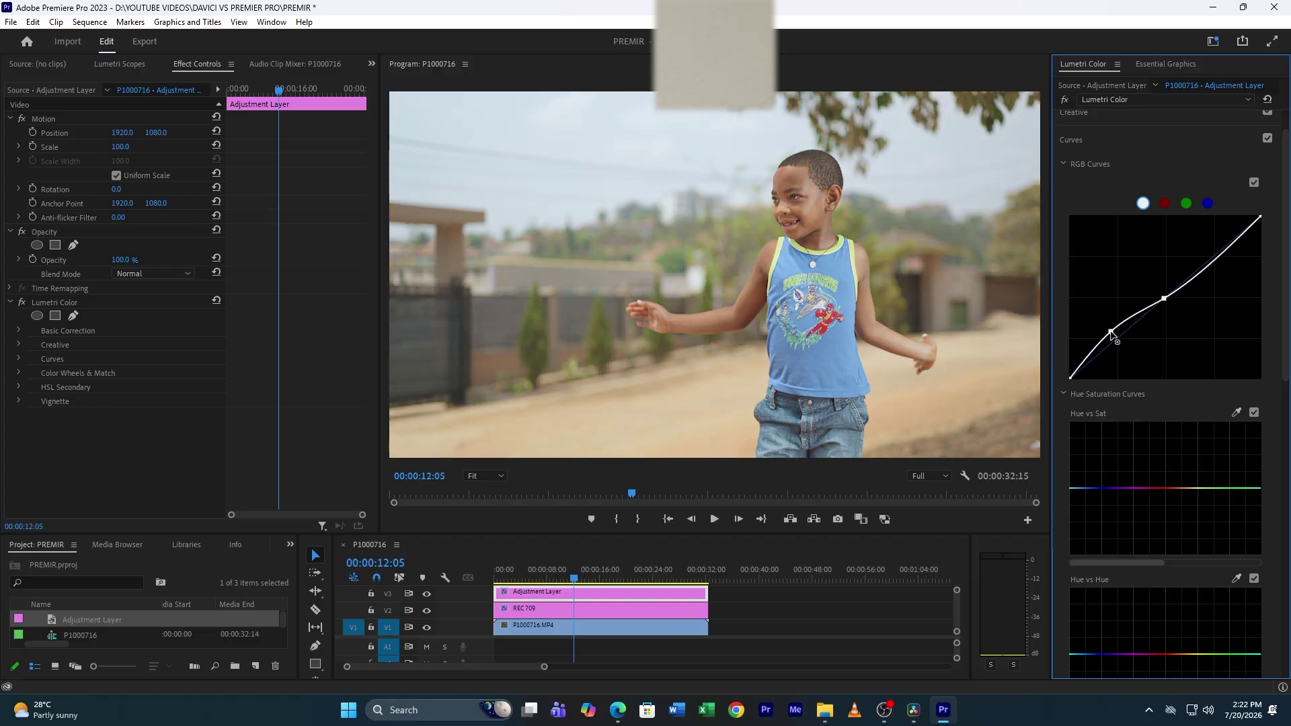
pyautogui.moveTo(1111, 332); pyautogui.dragTo(1117, 344)
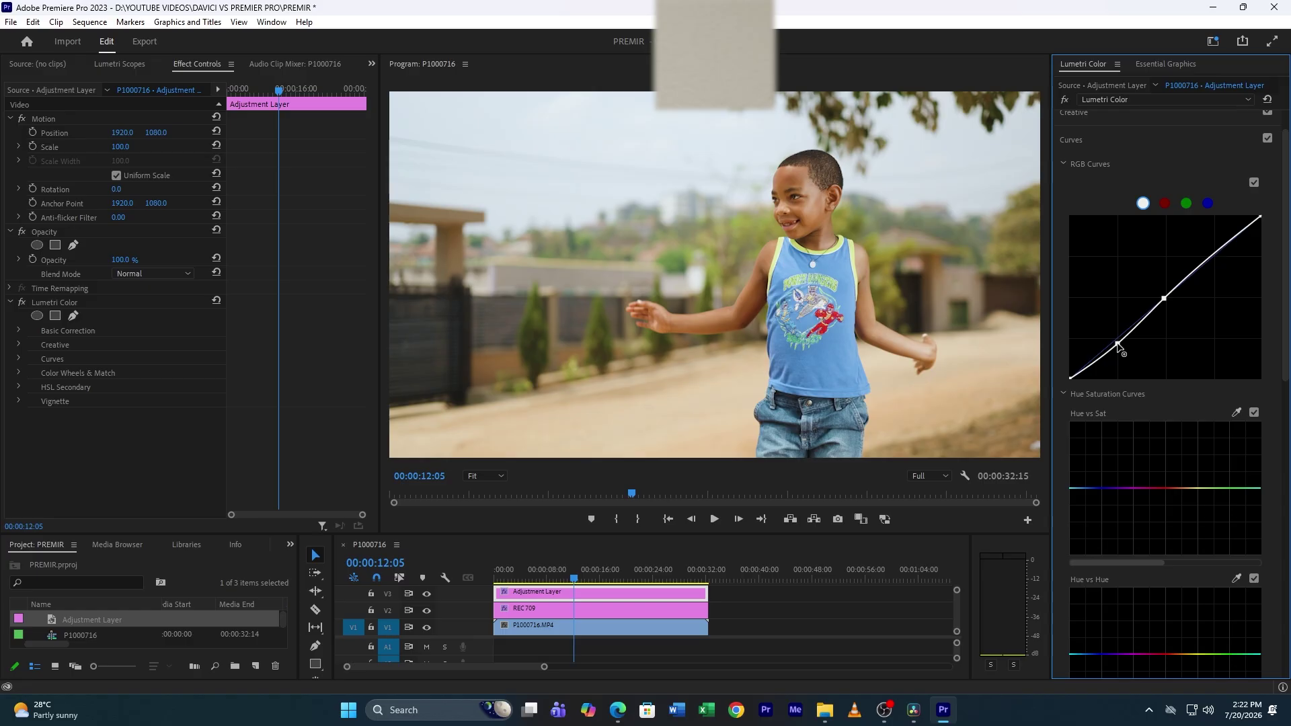
pyautogui.moveTo(1118, 344); pyautogui.dragTo(1117, 342)
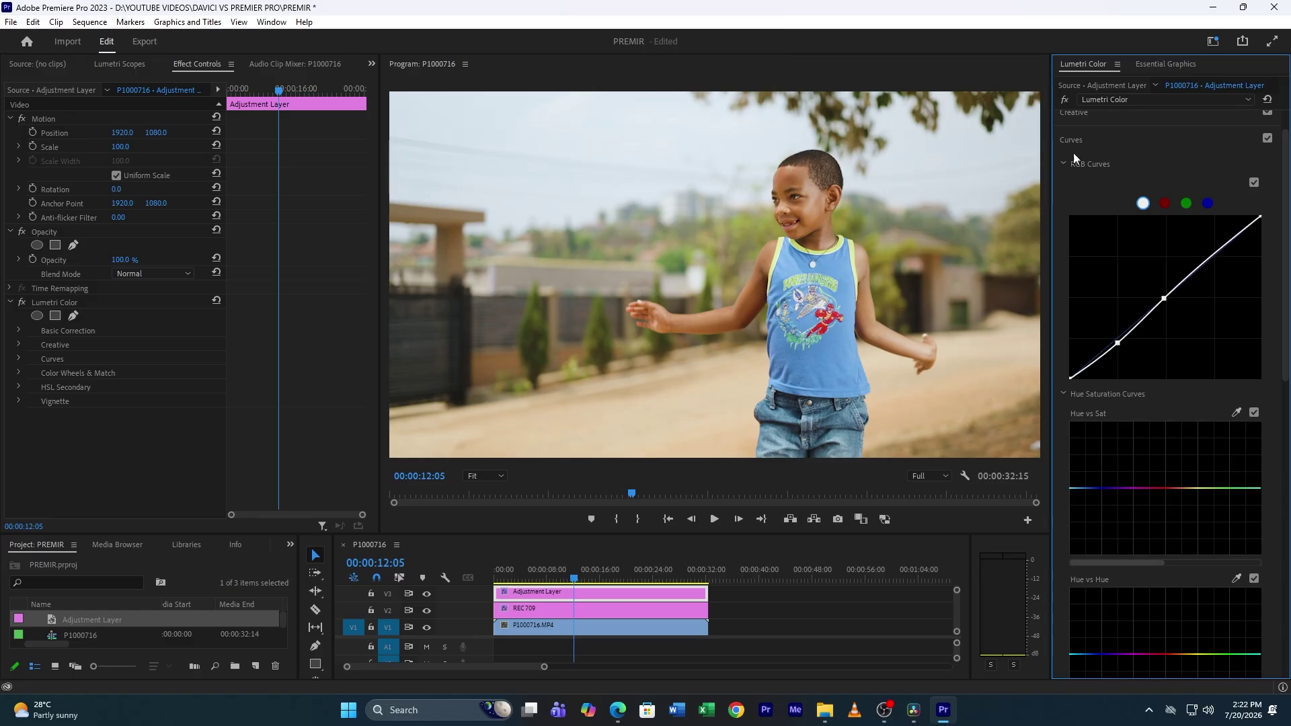
# - Strongly boost the blue and cyan range and slightly raise the yellow-green range on the V3 adjustment layer's Hue vs Sat curve
pyautogui.scroll(-5, 1108, 261)
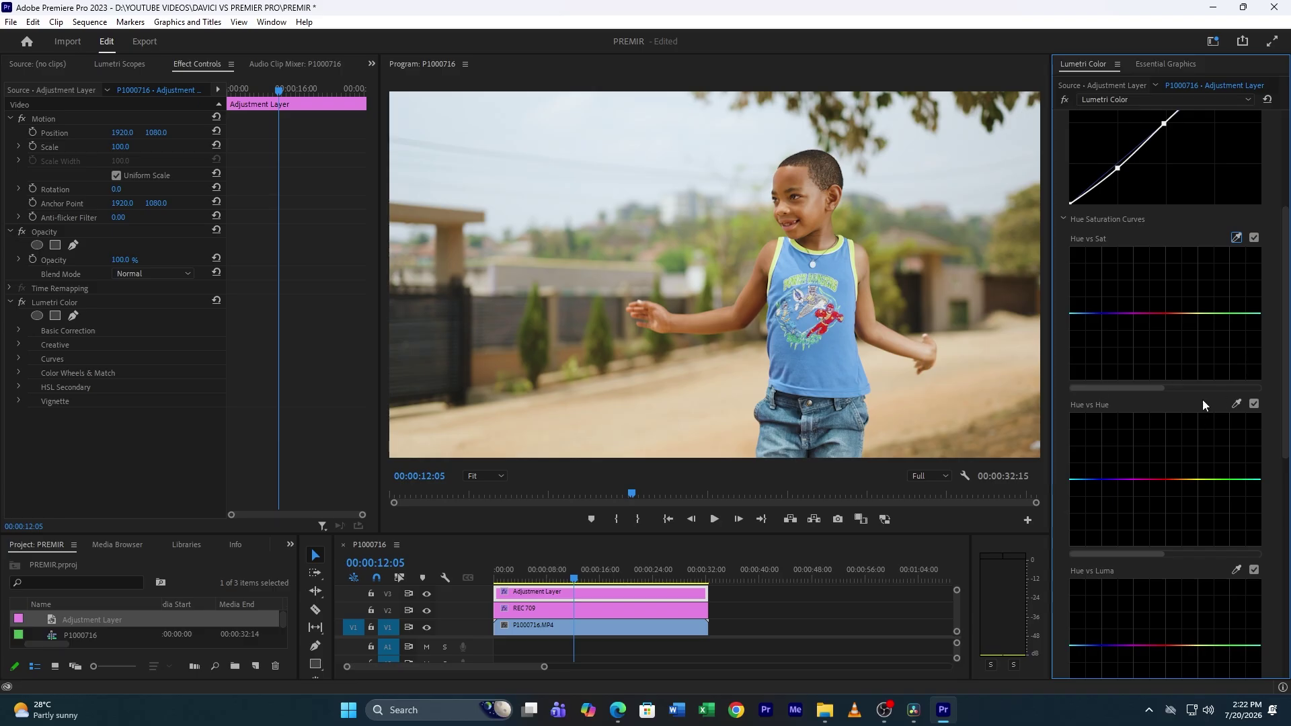
pyautogui.click(1246, 313)
pyautogui.click(1118, 314)
pyautogui.moveTo(1090, 315); pyautogui.dragTo(1085, 257)
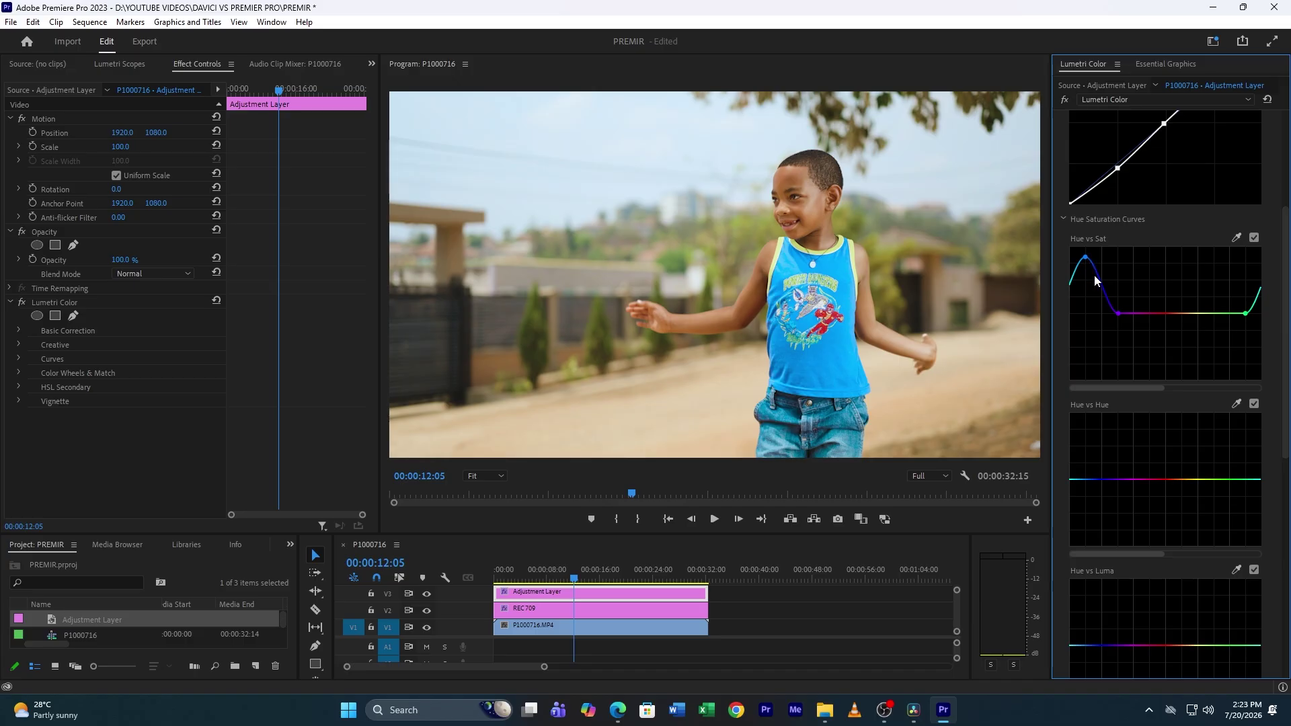
pyautogui.moveTo(1259, 303); pyautogui.dragTo(1257, 260)
pyautogui.click(1181, 314)
pyautogui.moveTo(1192, 313); pyautogui.dragTo(1238, 300)
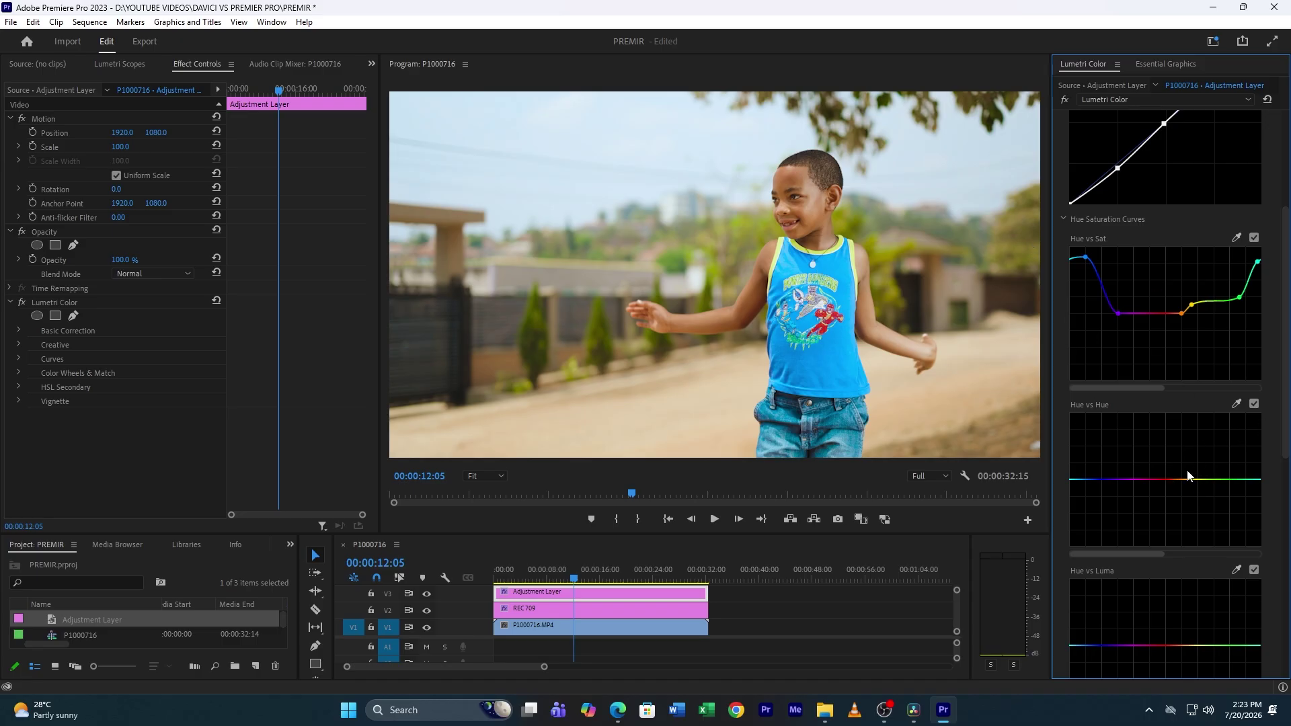
# - Lower the yellow-to-green section of the Hue vs Hue curve slightly between anchor points at orange and green
pyautogui.scroll(-1, 1190, 475)
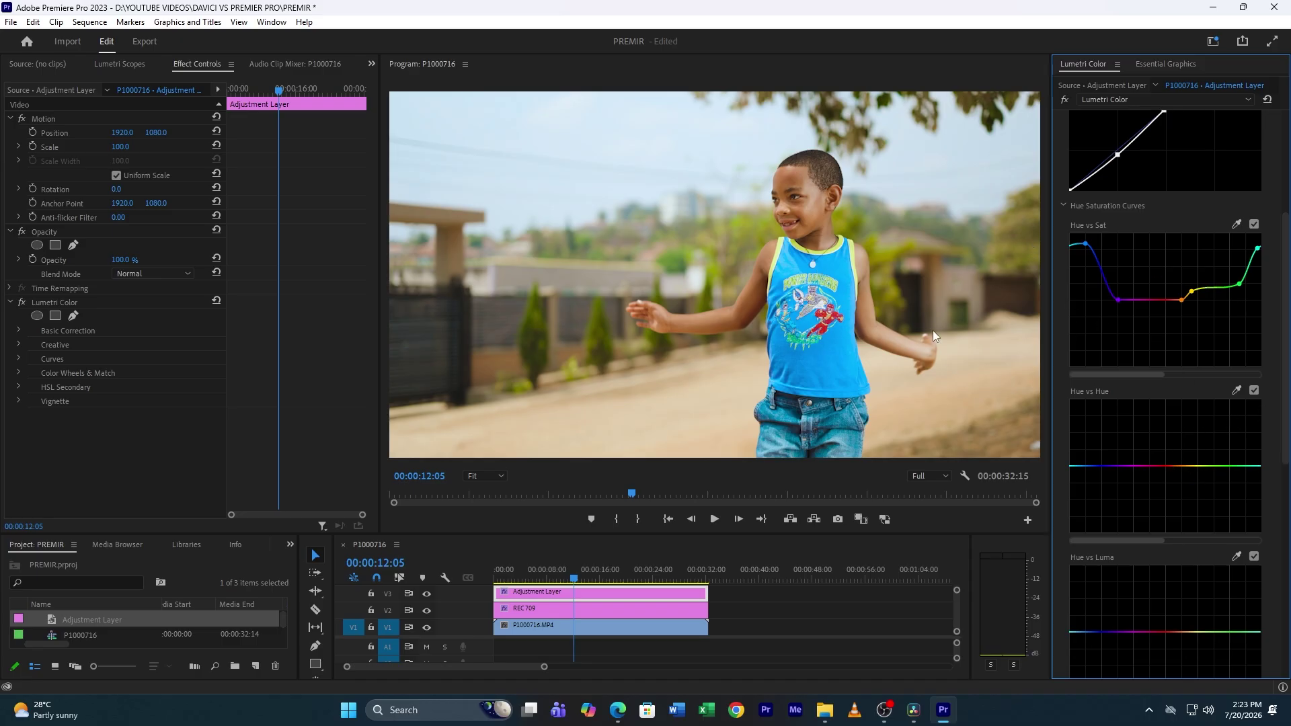
pyautogui.click(1182, 466)
pyautogui.moveTo(1194, 467)
pyautogui.mouseDown()
pyautogui.moveTo(1192, 454)
pyautogui.moveTo(1193, 470)
pyautogui.mouseUp()
pyautogui.click(1236, 469)
# - Darken the blue-cyan and yellow-green ranges slightly on the Hue vs Luma curve, keeping the purple-to-orange range anchored
pyautogui.scroll(-5, 1143, 419)
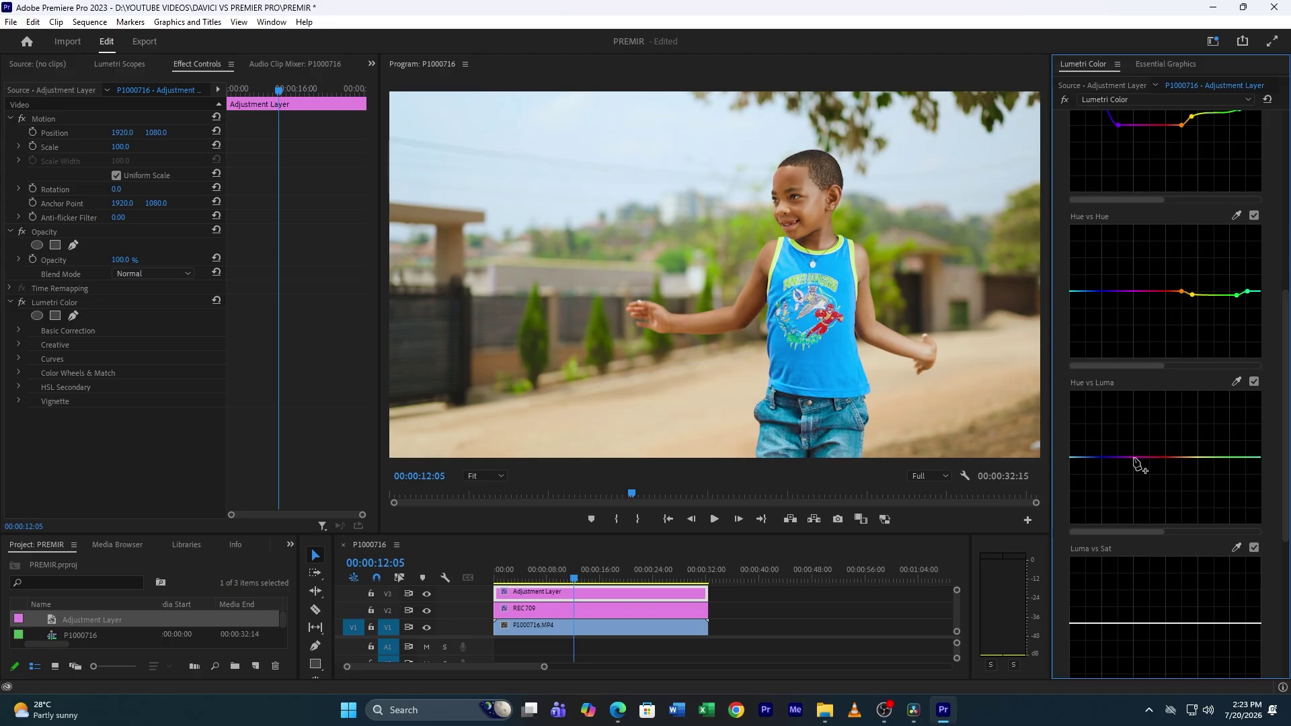
pyautogui.click(1244, 457)
pyautogui.click(1118, 457)
pyautogui.moveTo(1092, 460); pyautogui.dragTo(1089, 469)
pyautogui.click(1106, 464)
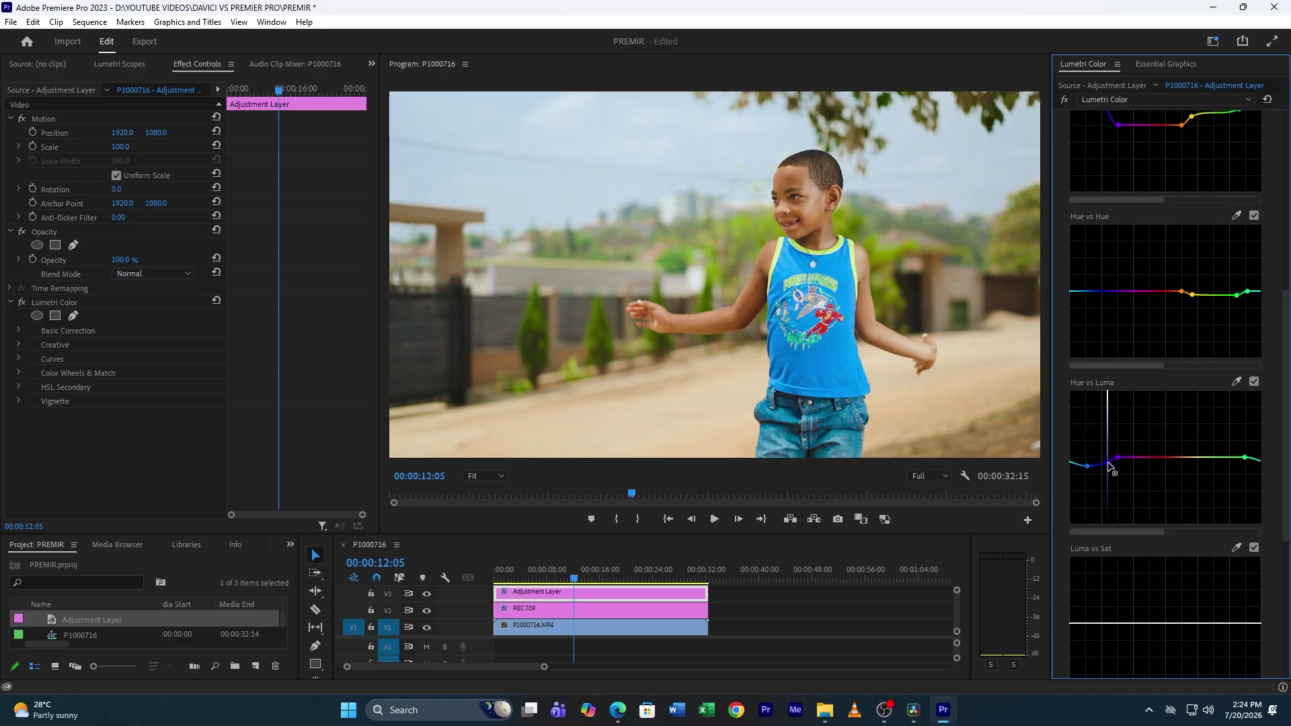
pyautogui.click(1069, 465)
pyautogui.moveTo(1197, 458); pyautogui.dragTo(1243, 469)
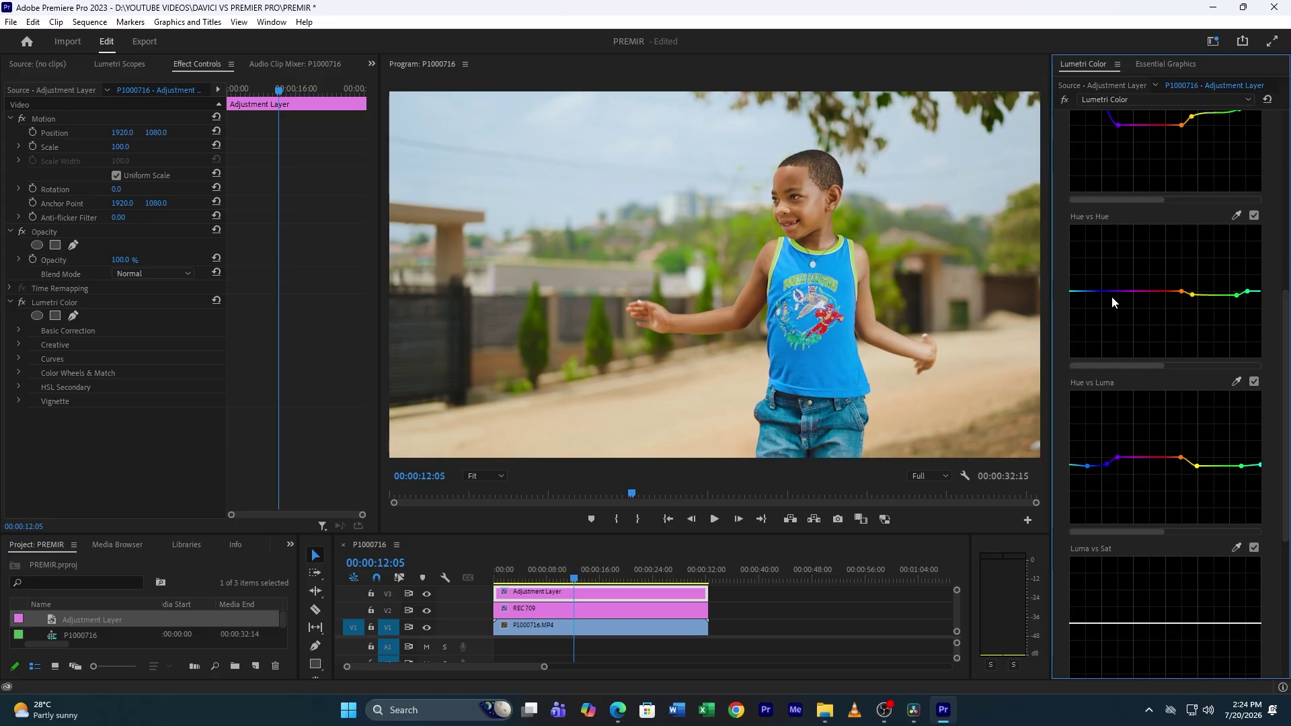
# - Key the red skin tones in HSL Secondary and, with the mask previewed, refine it with denoise 19.6 and blur 5.1
pyautogui.scroll(6, 1107, 337)
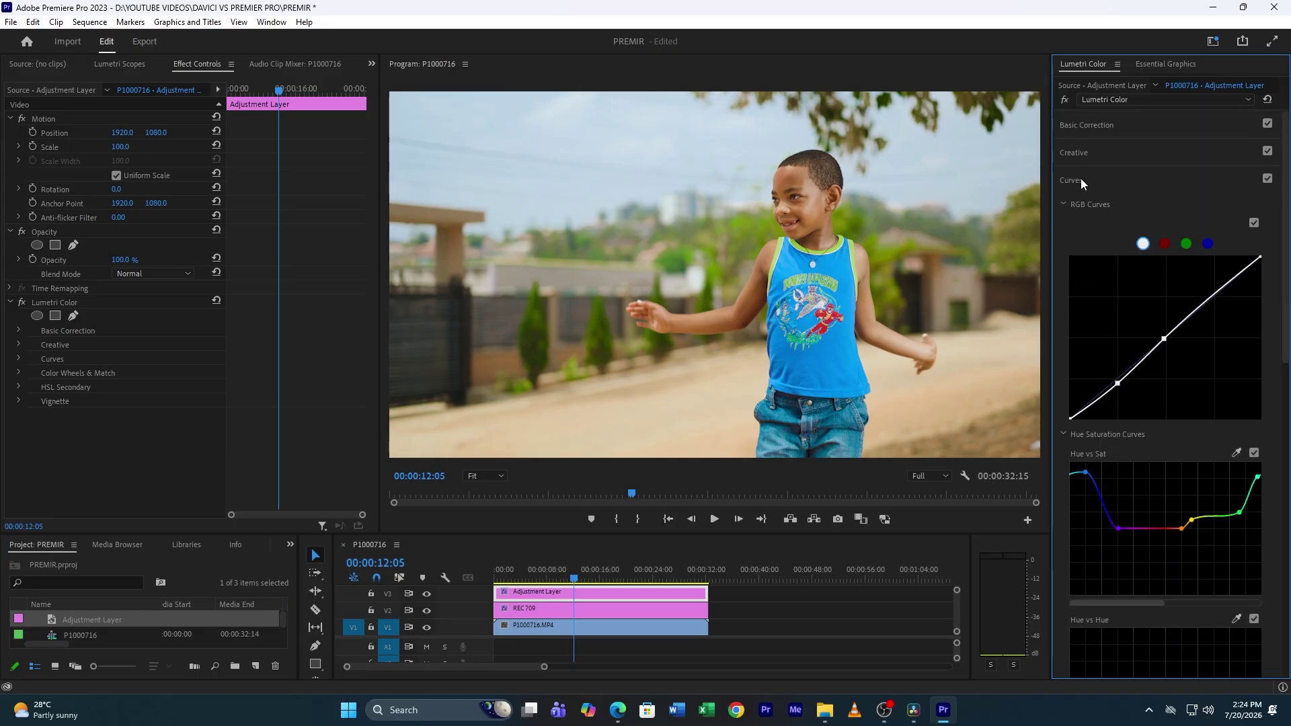
pyautogui.click(1079, 180)
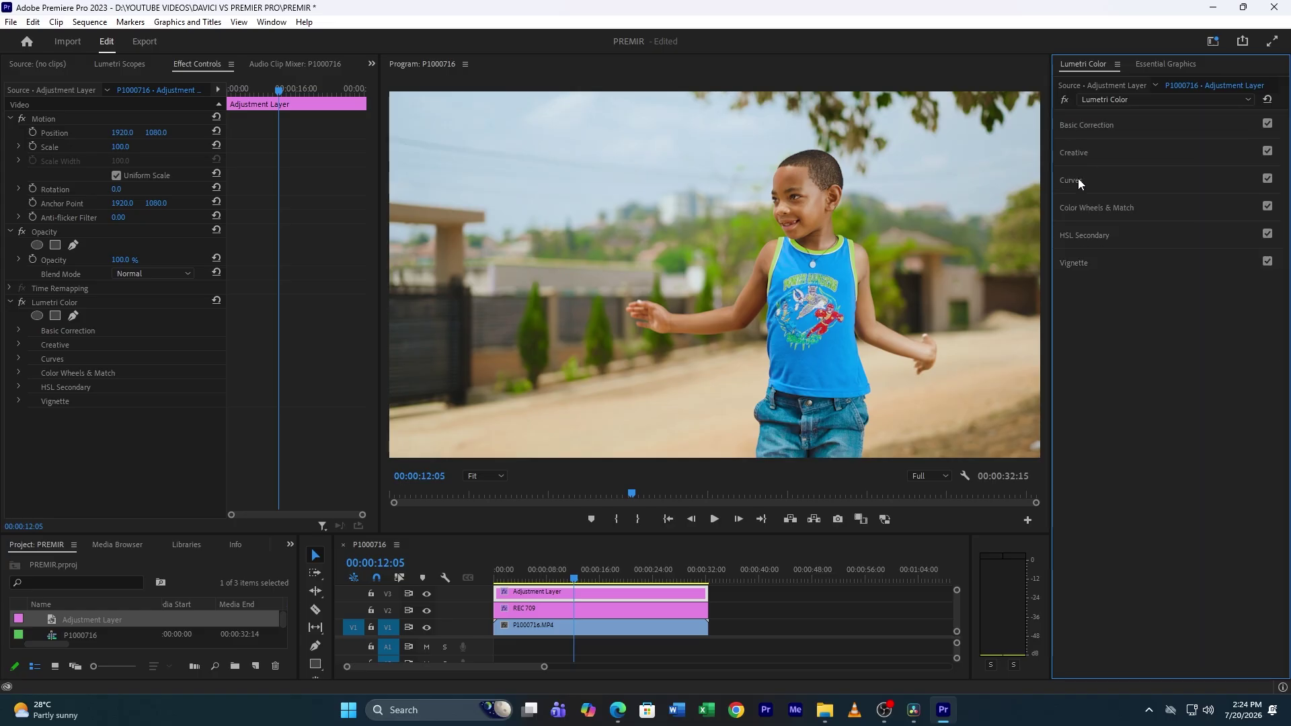
pyautogui.click(1087, 234)
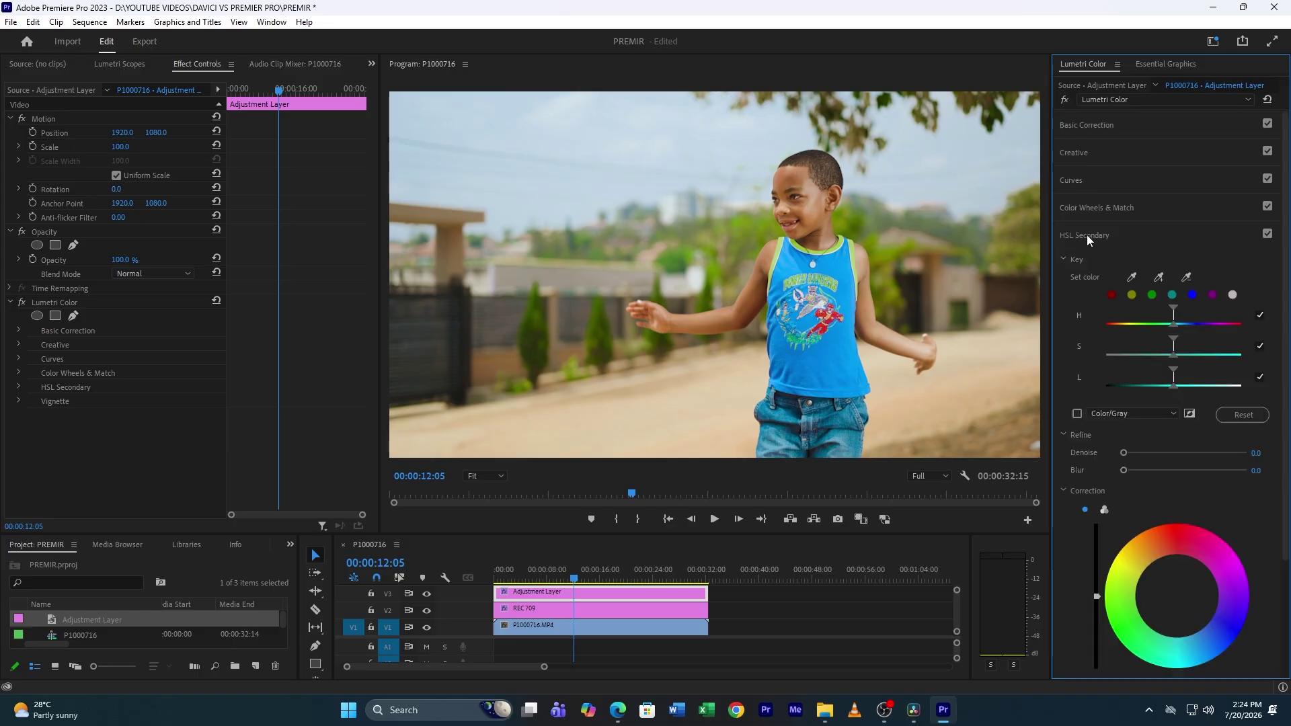
pyautogui.click(1111, 295)
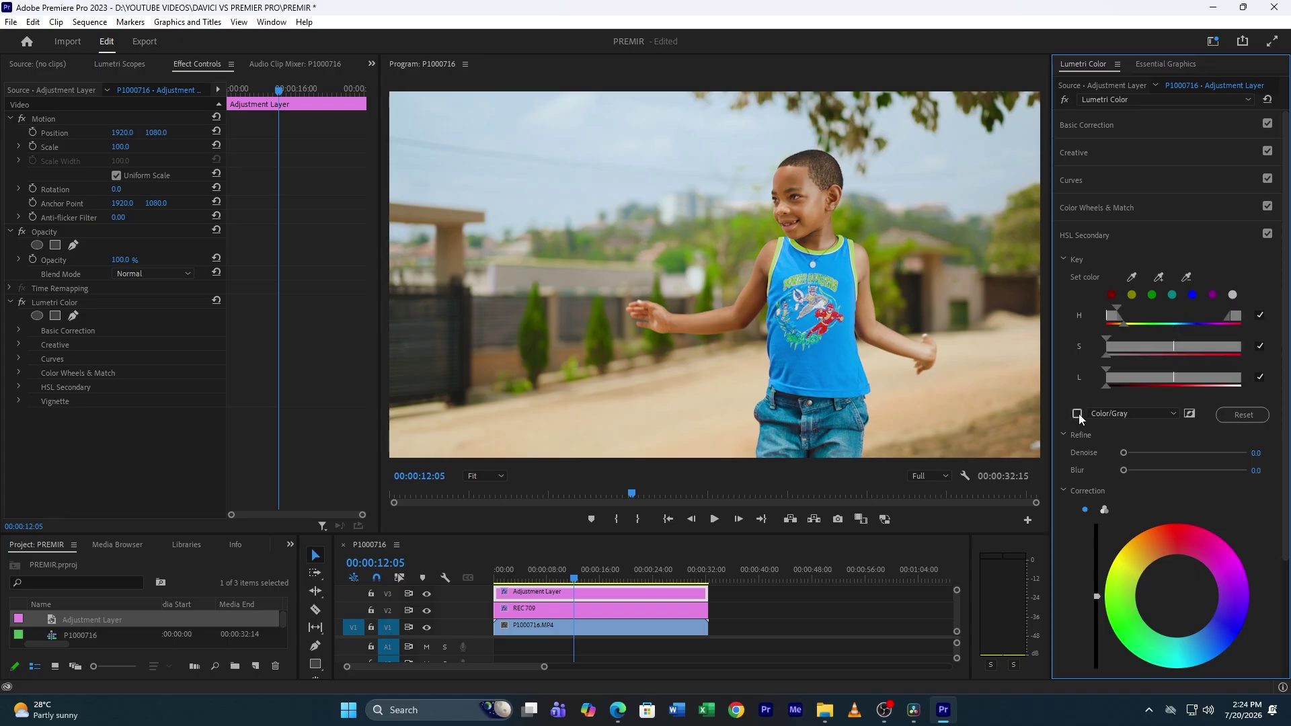
pyautogui.click(1077, 413)
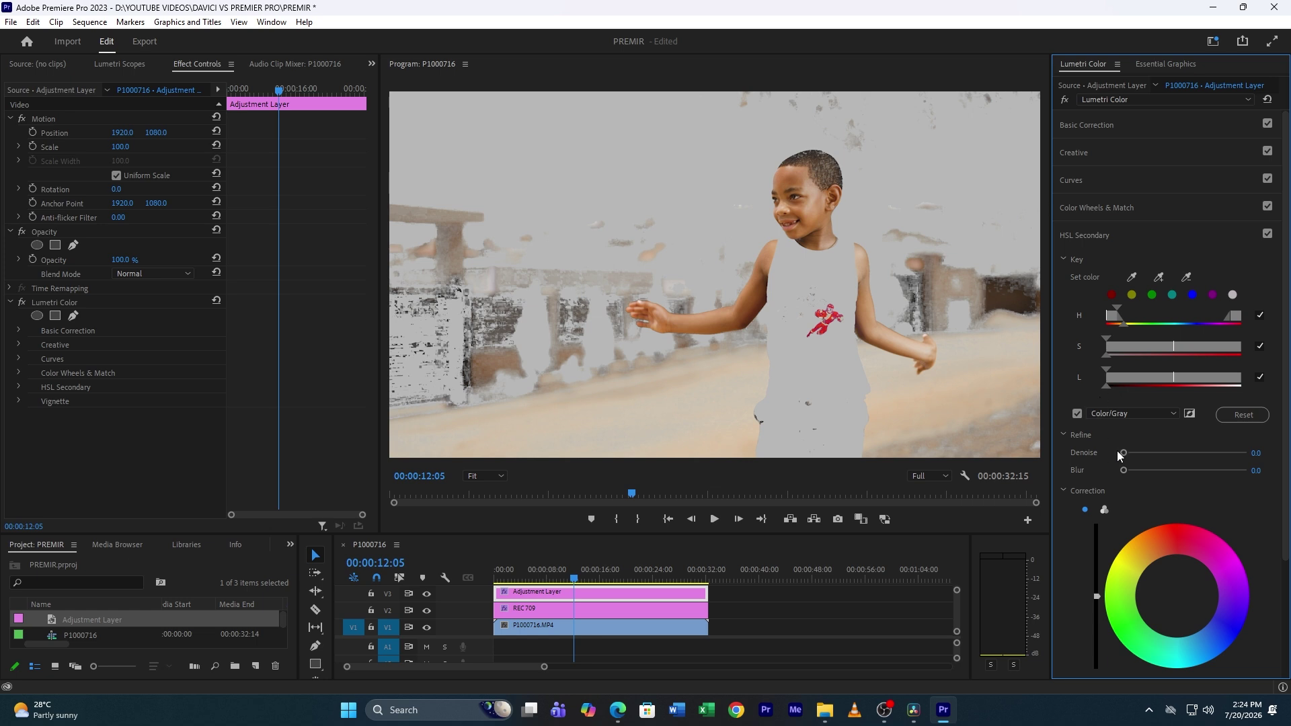
pyautogui.moveTo(1135, 471); pyautogui.dragTo(1139, 455)
pyautogui.click(1077, 414)
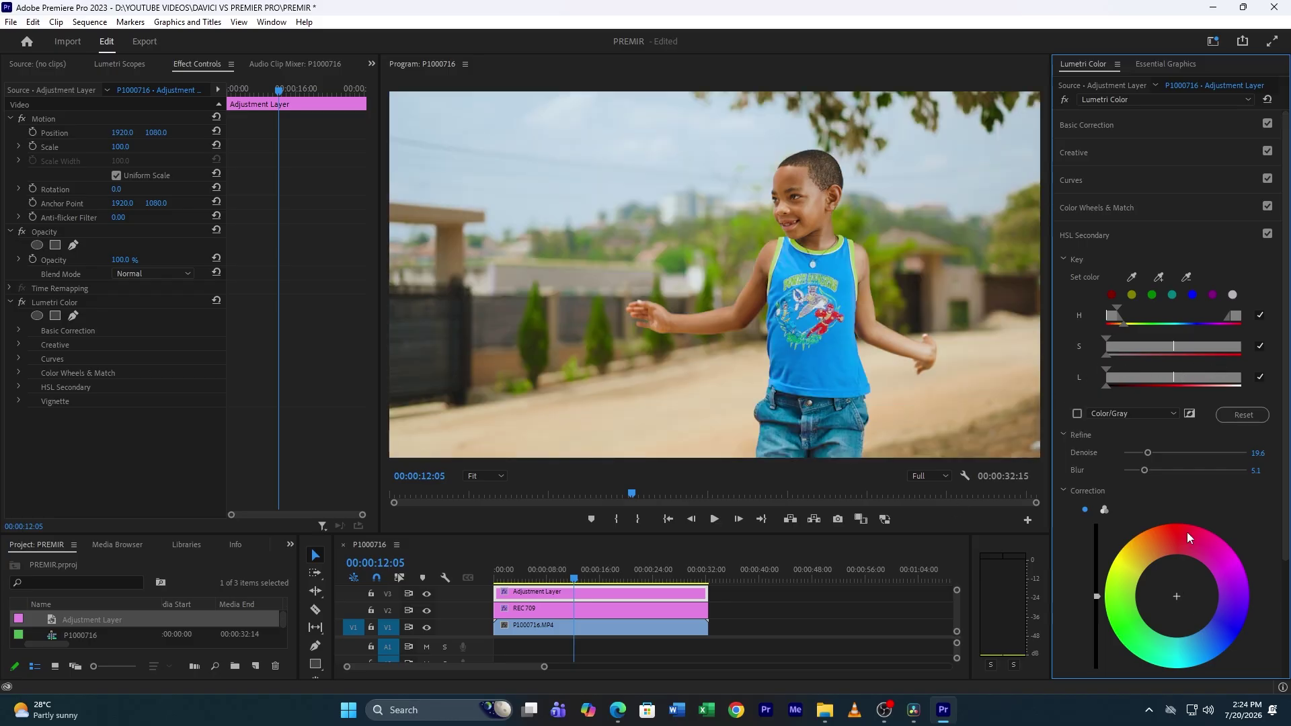
# - Correct the keyed skin tones with temperature 21.7 and saturation 94.6 in HSL Secondary
pyautogui.scroll(-5, 1188, 531)
pyautogui.moveTo(1187, 612); pyautogui.dragTo(1133, 606)
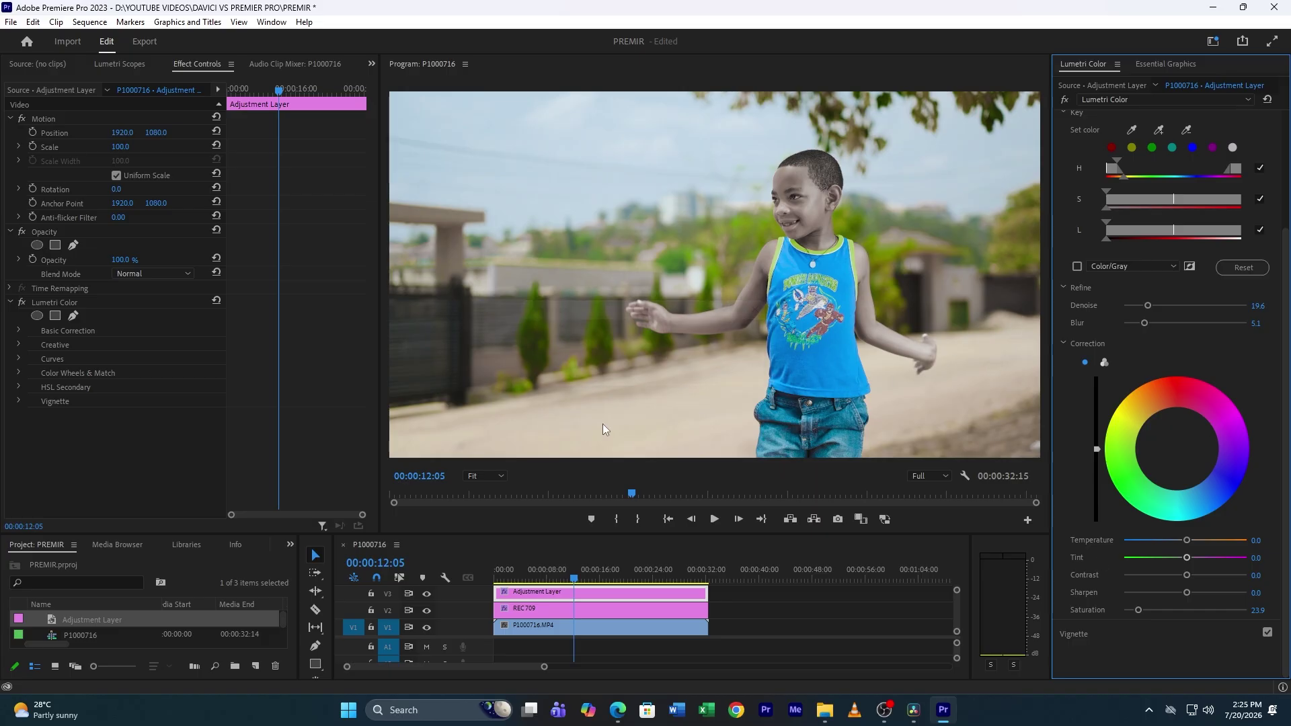
pyautogui.click(1184, 612)
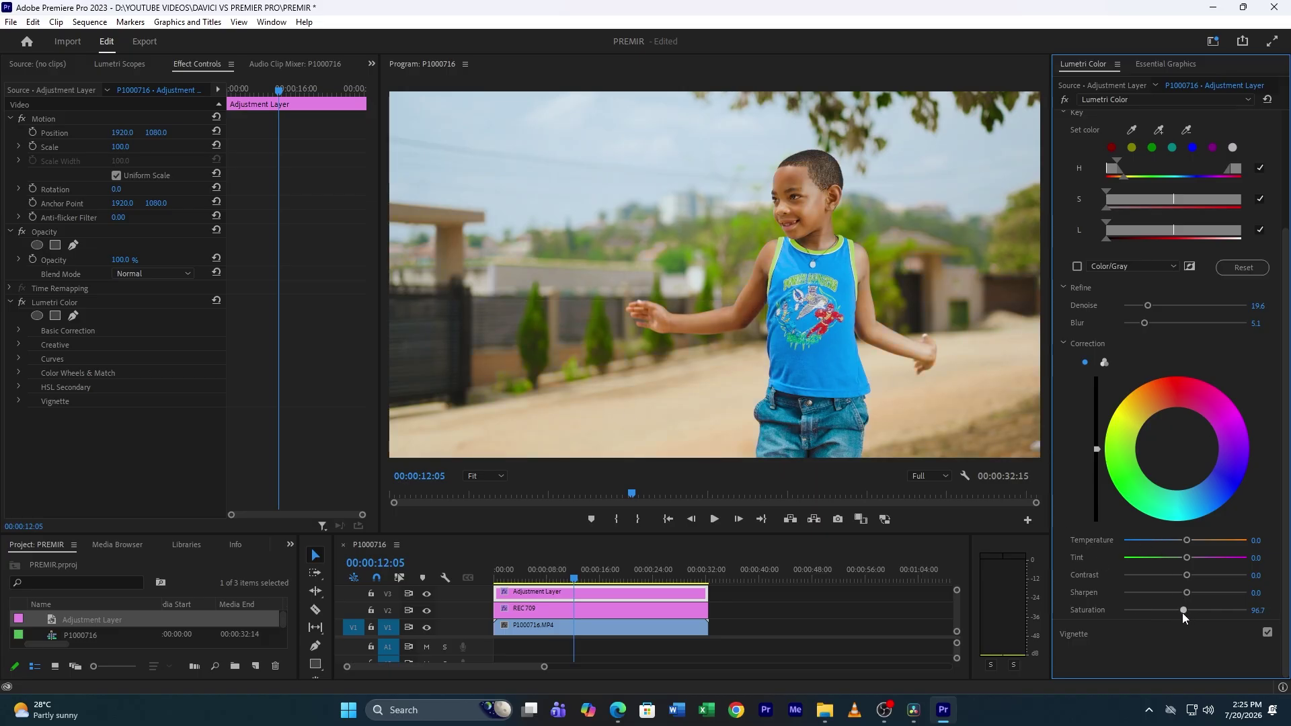
pyautogui.moveTo(1187, 544); pyautogui.dragTo(1200, 542)
pyautogui.moveTo(1096, 449)
pyautogui.mouseDown()
pyautogui.moveTo(1096, 432)
pyautogui.moveTo(1098, 453)
pyautogui.mouseUp()
pyautogui.doubleClick(1097, 449)
pyautogui.moveTo(1183, 609)
pyautogui.mouseDown()
pyautogui.moveTo(1200, 613)
pyautogui.moveTo(1180, 610)
pyautogui.mouseUp()
# - Review the skin tones on frames near 00:00:24:13 and 00:00:26:29, and set the keyed saturation to 98.9
pyautogui.moveTo(536, 573); pyautogui.dragTo(632, 573)
pyautogui.click(655, 572)
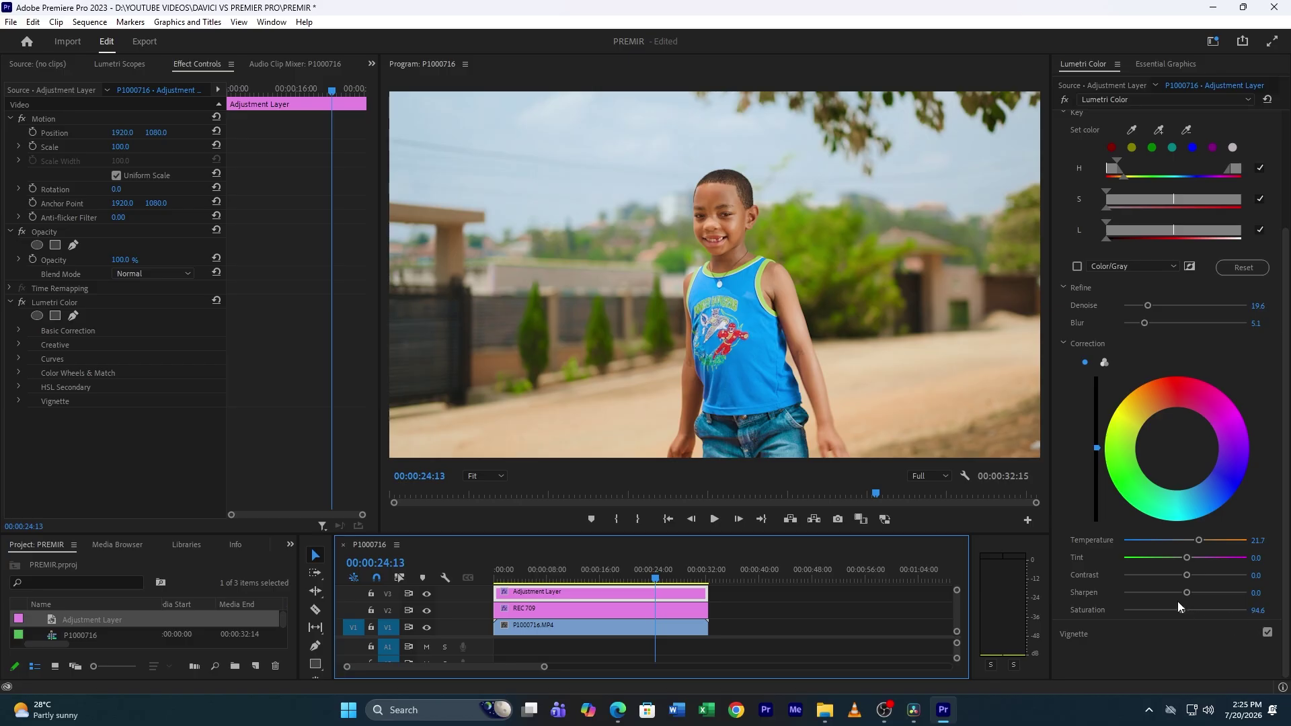
pyautogui.moveTo(1182, 610); pyautogui.dragTo(1185, 614)
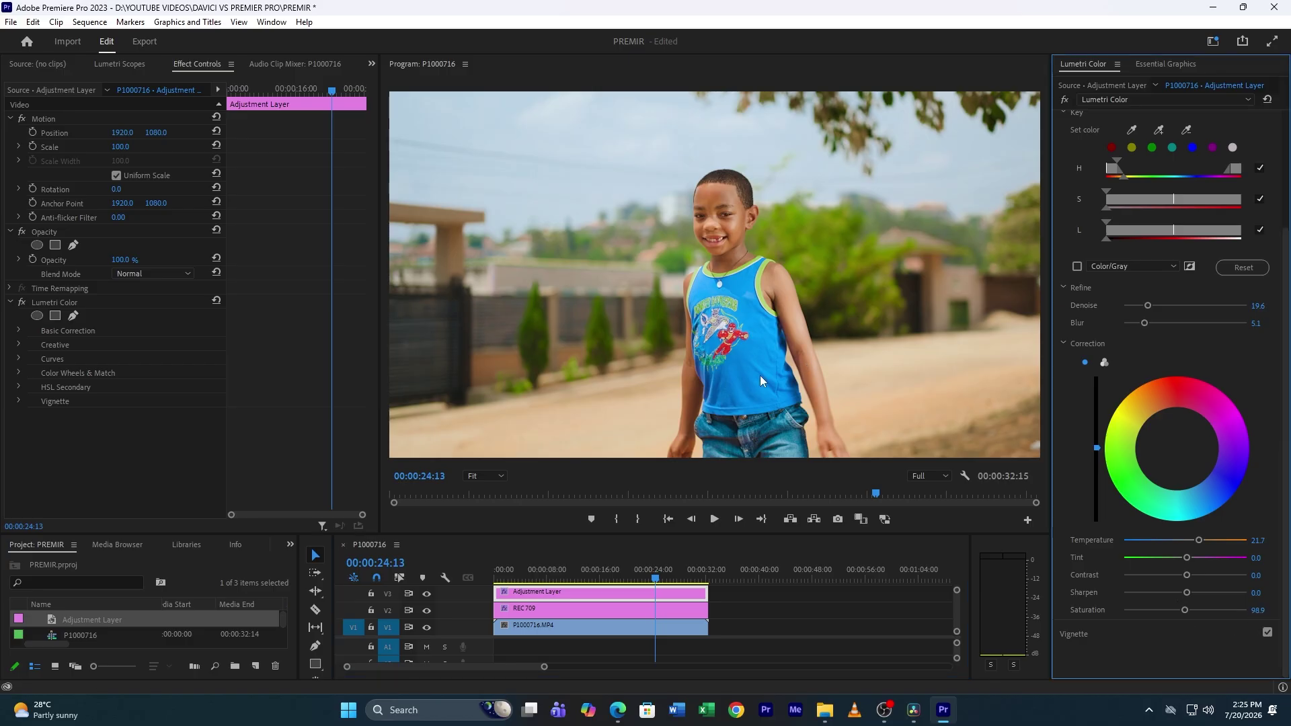
pyautogui.click(673, 577)
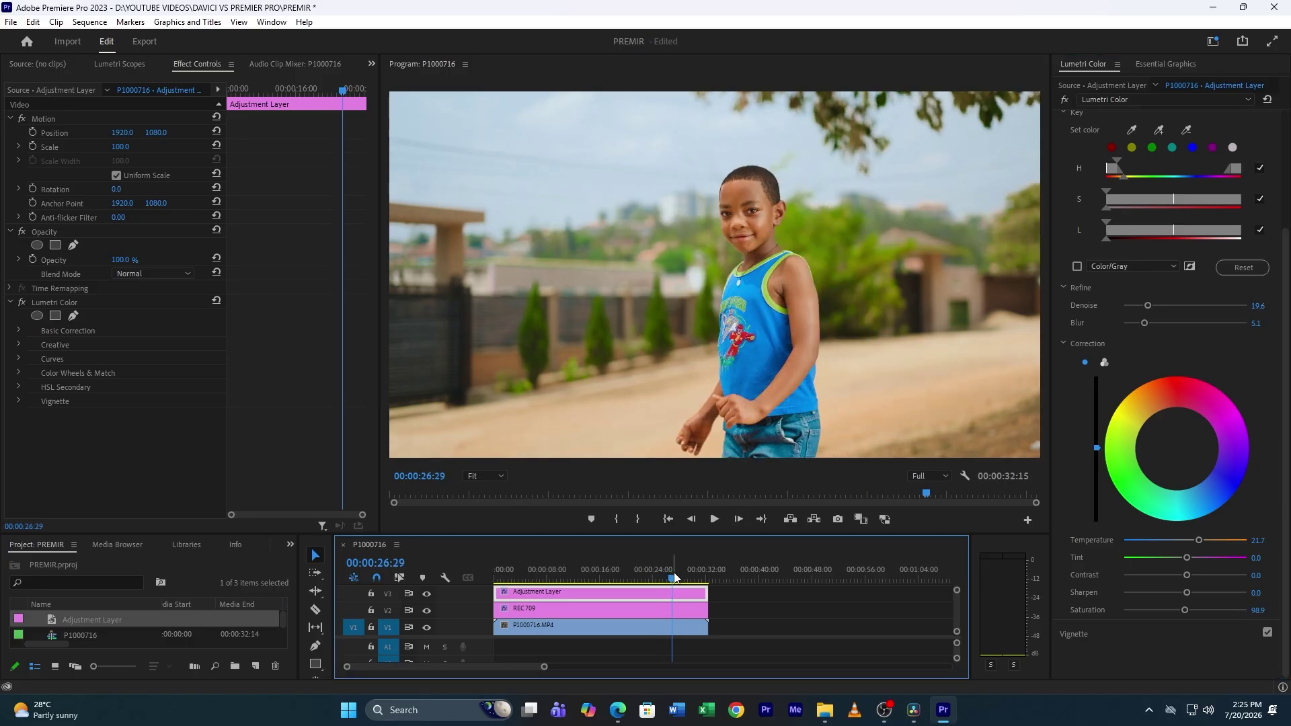
# - Shape the red channel's RGB curve with a midtone anchor and a slightly lowered shadow point
pyautogui.scroll(2, 1190, 336)
pyautogui.scroll(1, 1190, 334)
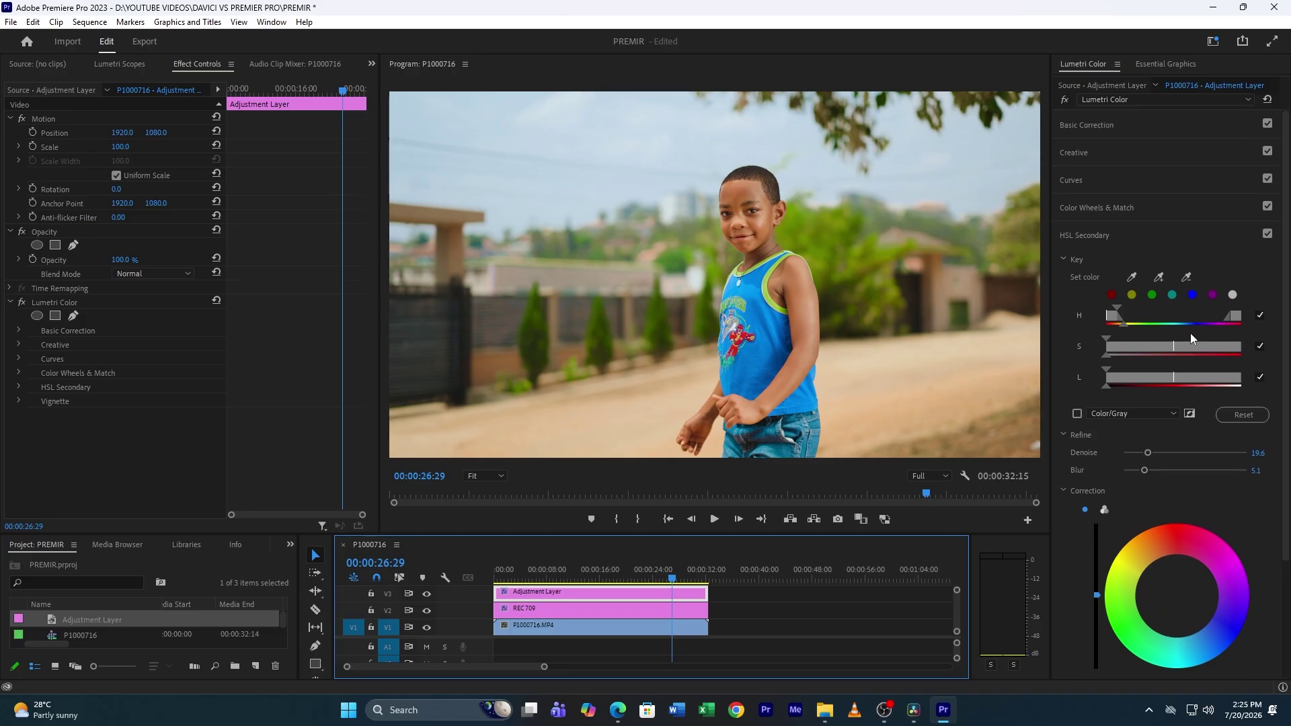
pyautogui.click(1085, 231)
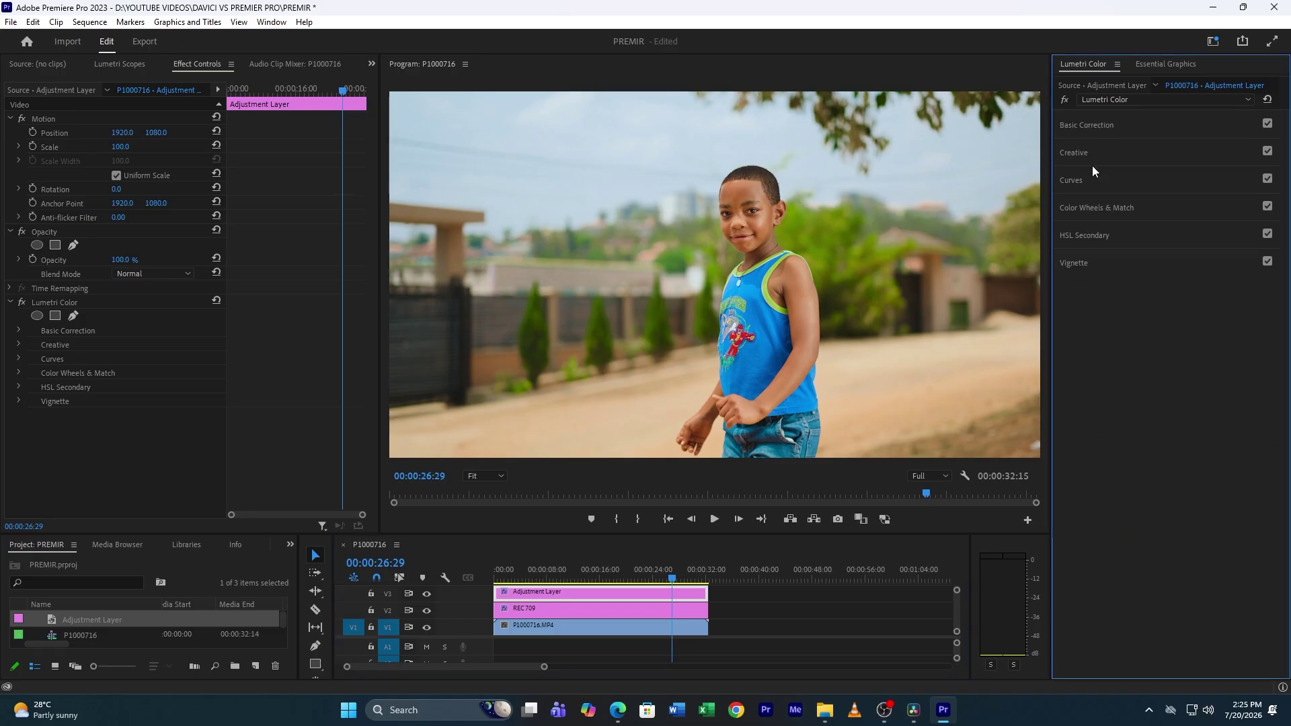
pyautogui.click(1080, 180)
pyautogui.click(1077, 178)
pyautogui.click(1077, 178)
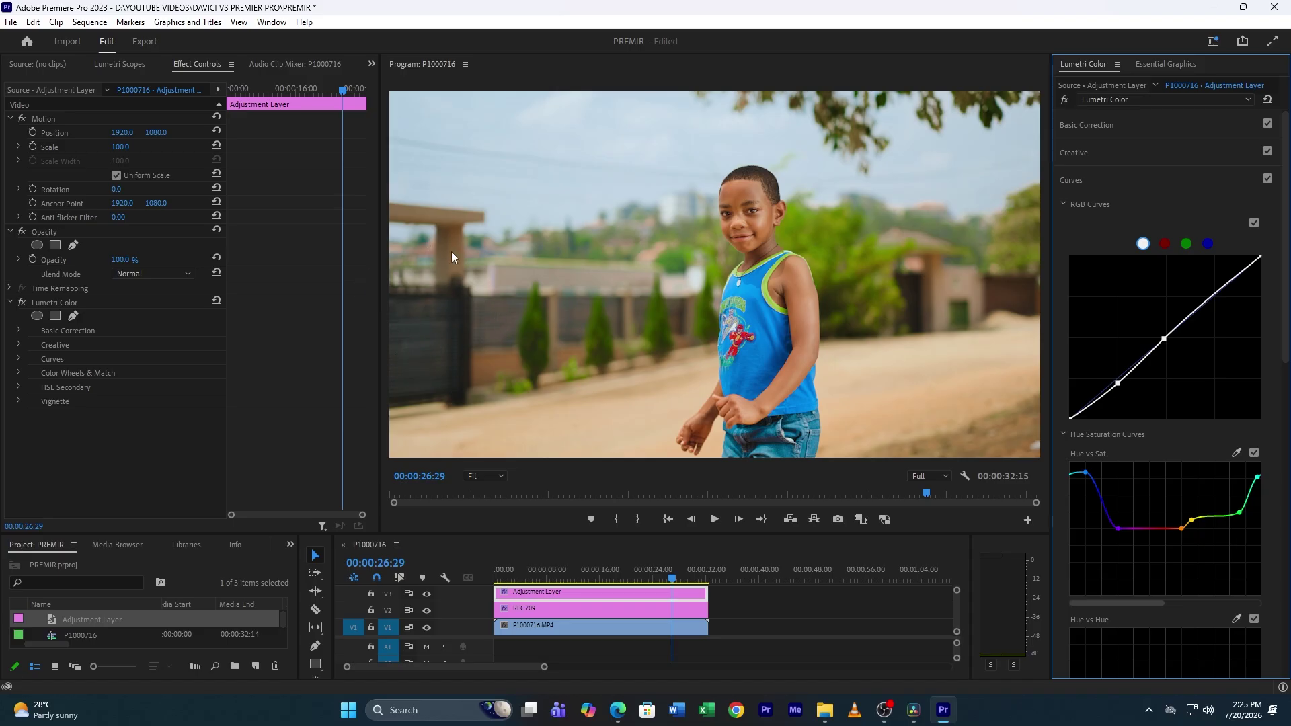
pyautogui.click(1164, 244)
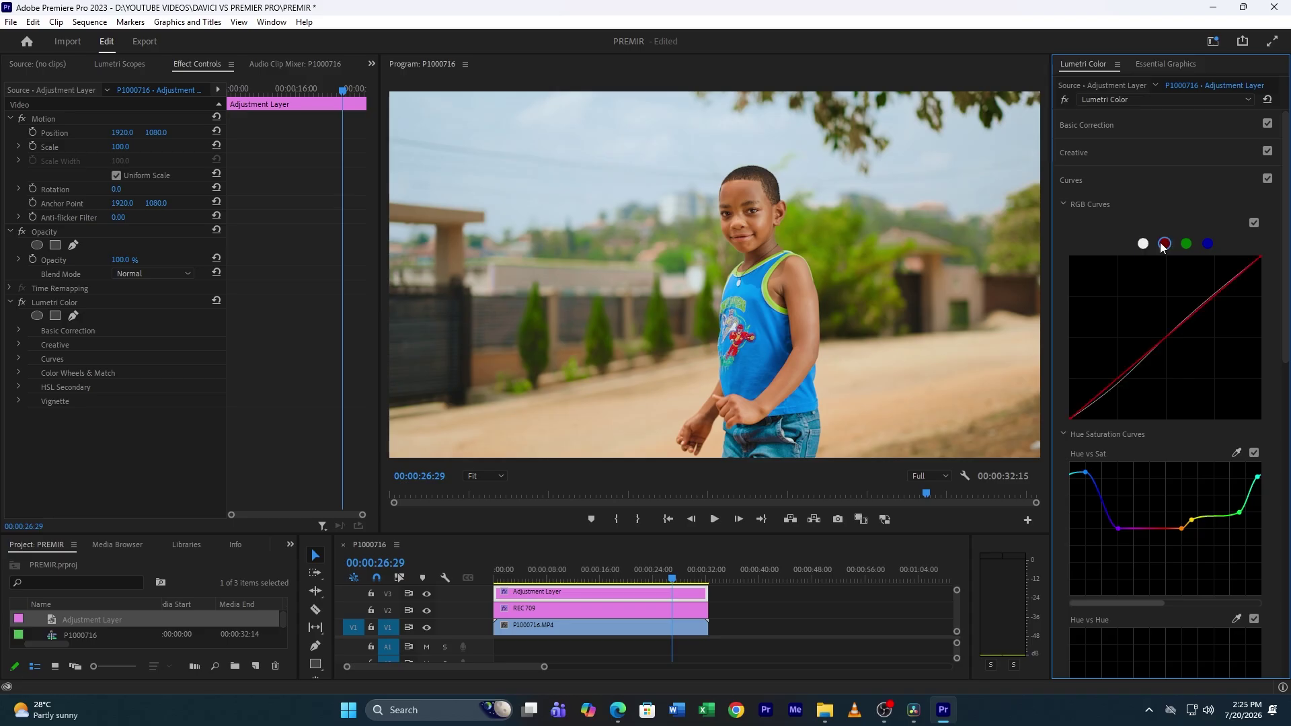
pyautogui.click(1166, 338)
pyautogui.moveTo(1117, 385); pyautogui.dragTo(1119, 388)
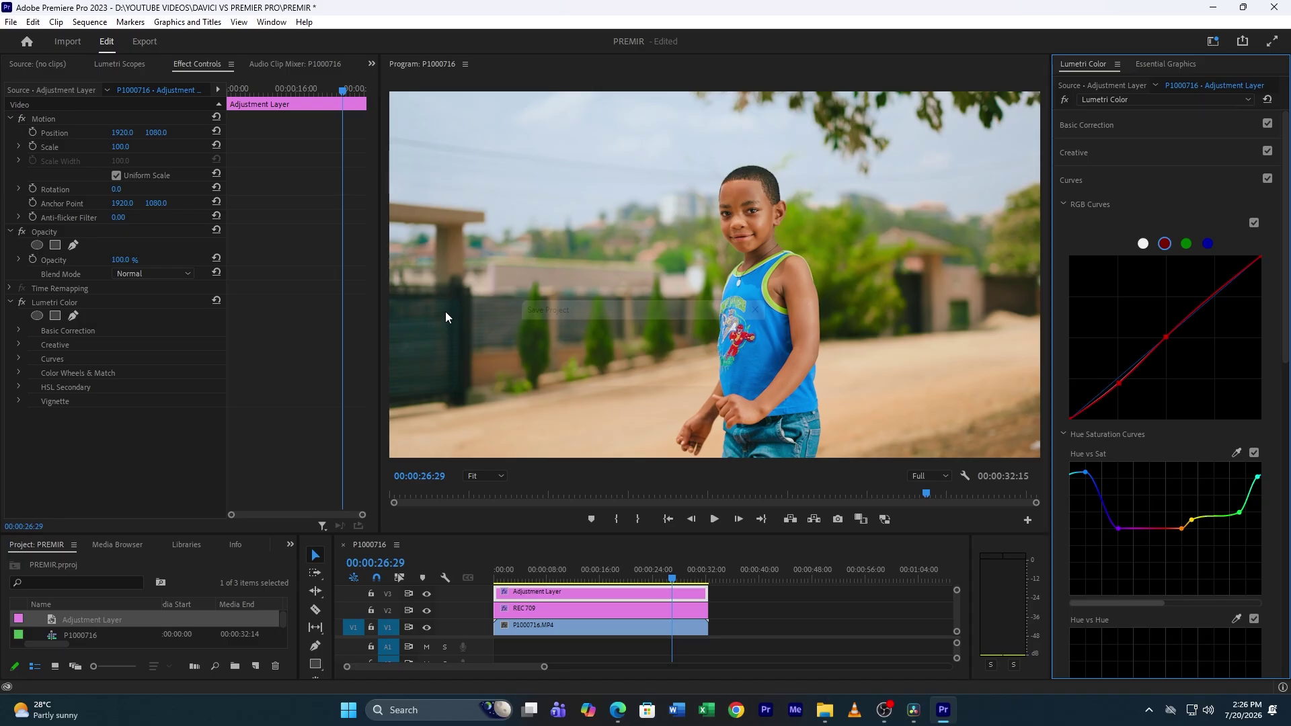
# - Try raising the red curve's shadow point strongly and undo the change
pyautogui.keyDown('ctrl'); pyautogui.click(1119, 384); pyautogui.keyUp('ctrl')
pyautogui.moveTo(1119, 384); pyautogui.dragTo(1098, 361)
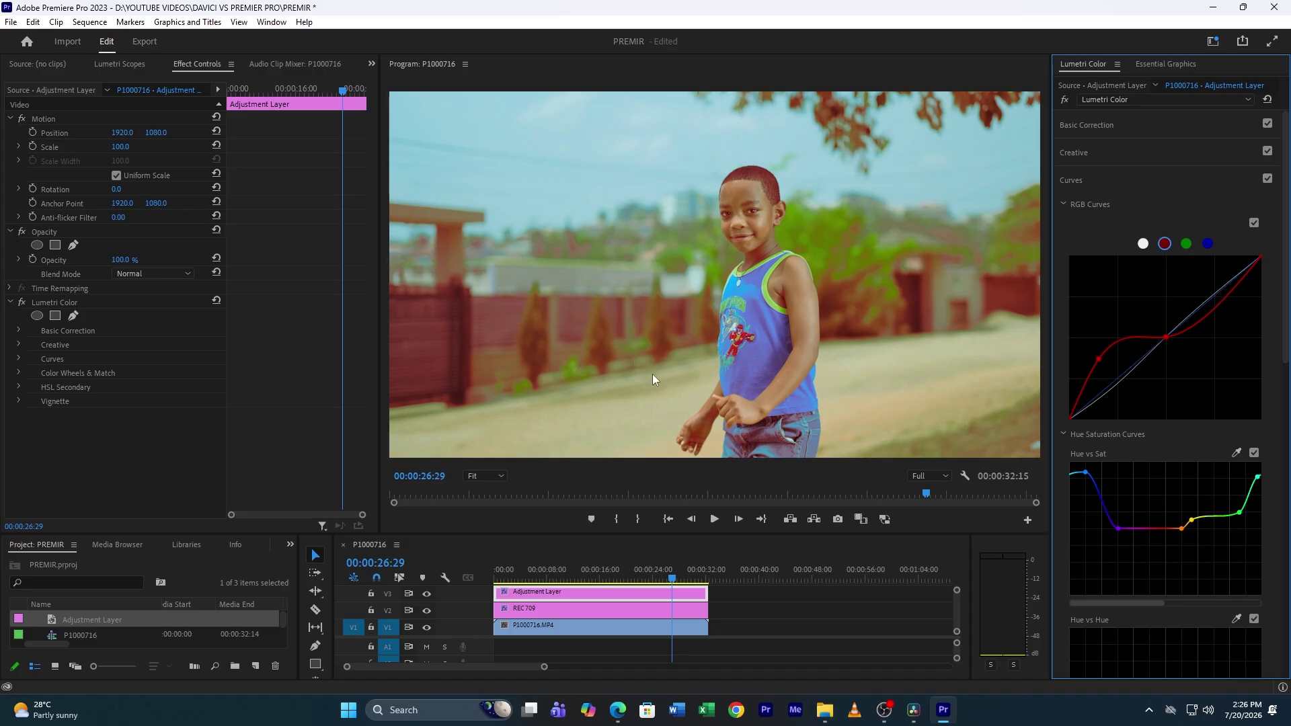
pyautogui.hotkey('ctrl', 'z')
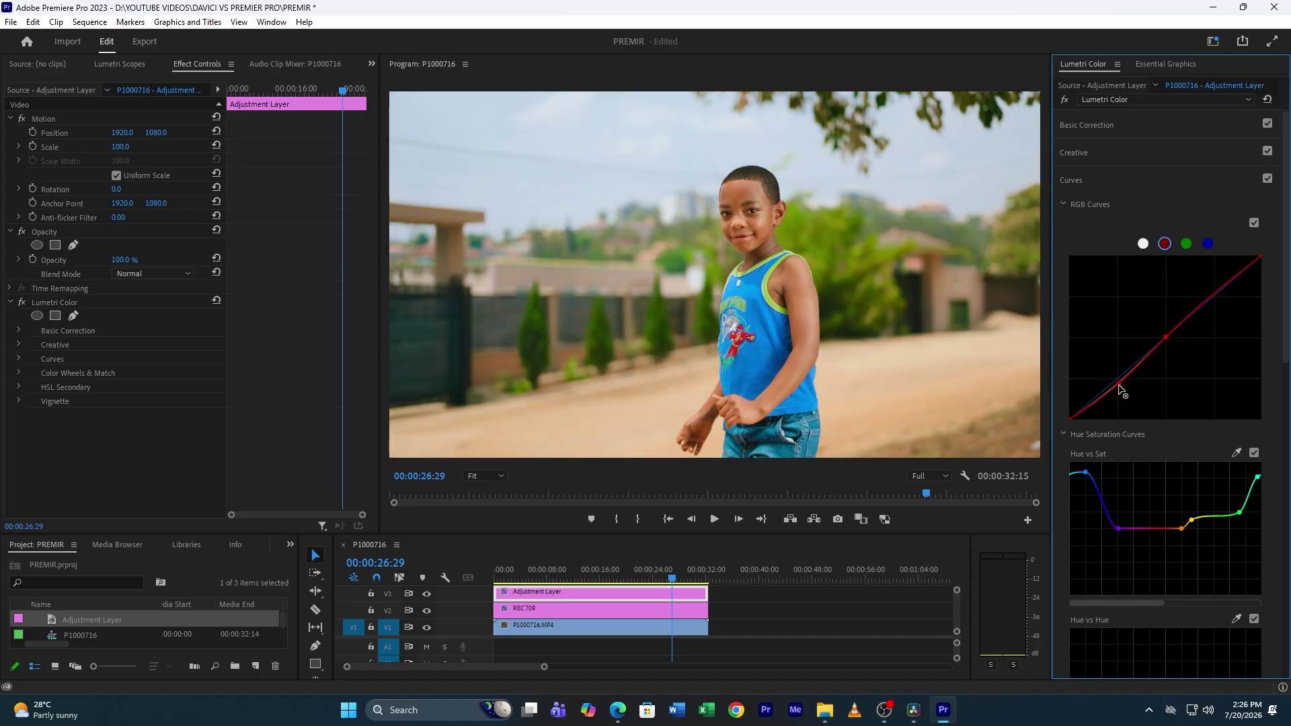
# - Adjust the red curve's shadow and upper-range points, and review earlier frames of the clip
pyautogui.keyDown('ctrl'); pyautogui.click(1119, 385); pyautogui.keyUp('ctrl')
pyautogui.click(1120, 387)
pyautogui.moveTo(1214, 300)
pyautogui.mouseDown()
pyautogui.moveTo(1210, 288)
pyautogui.moveTo(1214, 300)
pyautogui.mouseUp()
pyautogui.moveTo(639, 573); pyautogui.dragTo(529, 561)
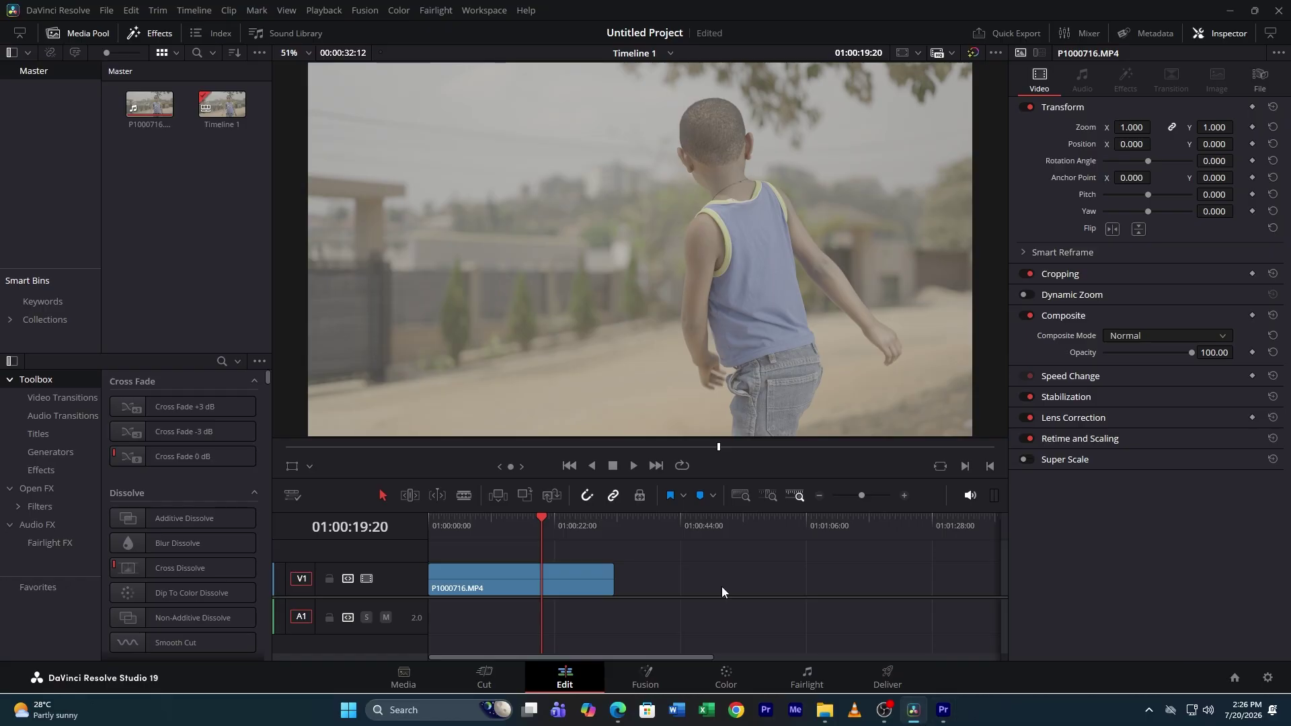
# - Switch to DaVinci Resolve and, on the Color page at 01:00:24:10, move the row of nodes 06 to 08 upward
pyautogui.moveTo(499, 517); pyautogui.dragTo(568, 522)
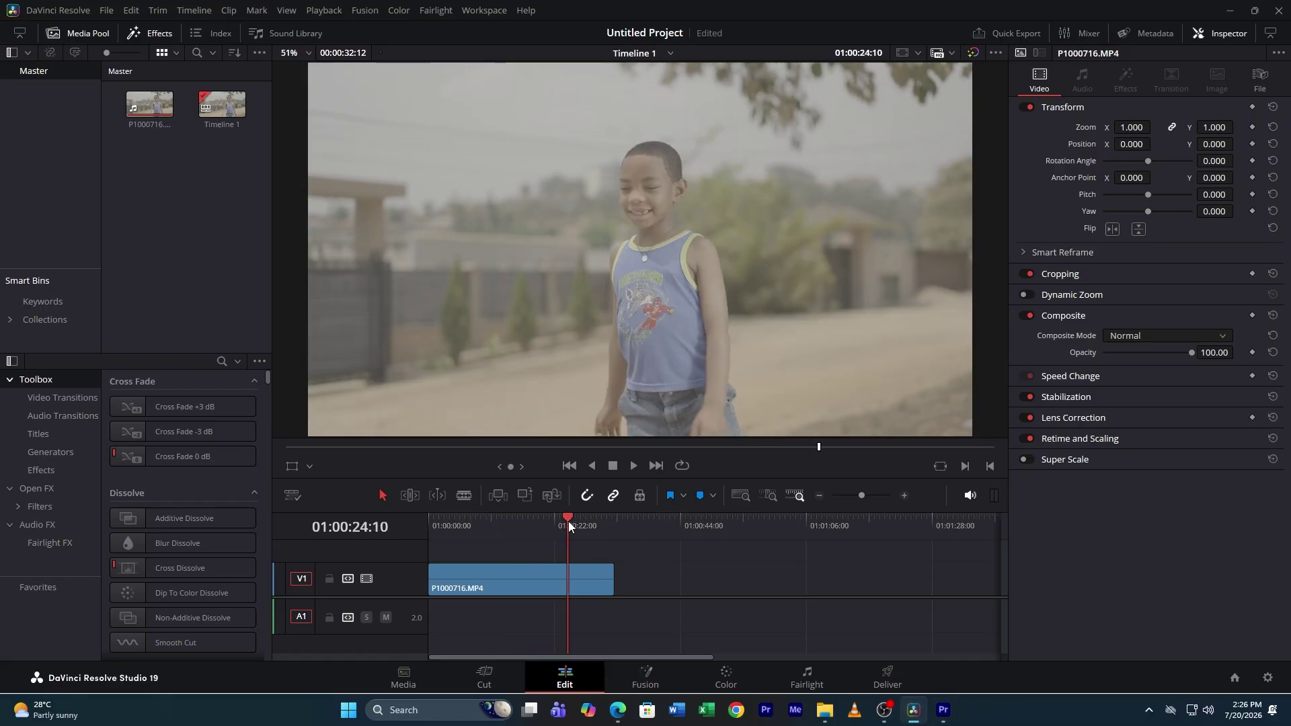
pyautogui.click(730, 680)
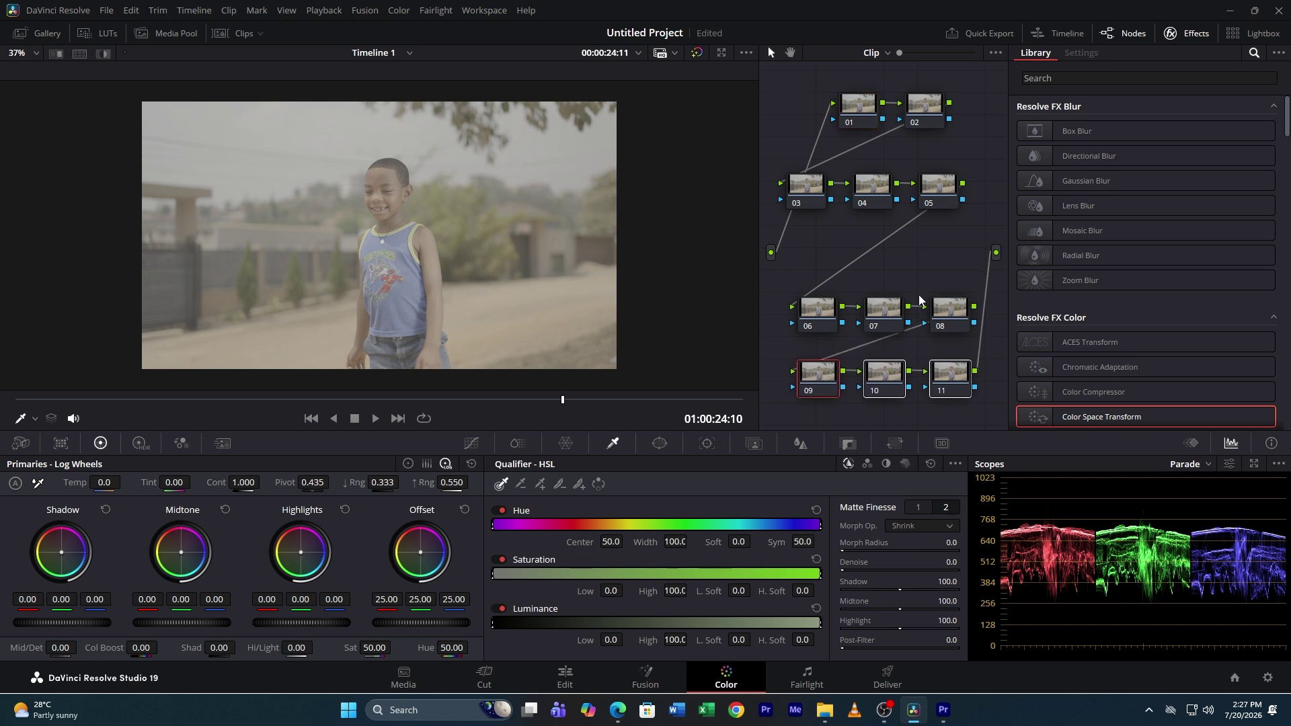
pyautogui.moveTo(938, 275); pyautogui.dragTo(858, 324)
# - Label node 02 as CST IN
pyautogui.click(925, 106)
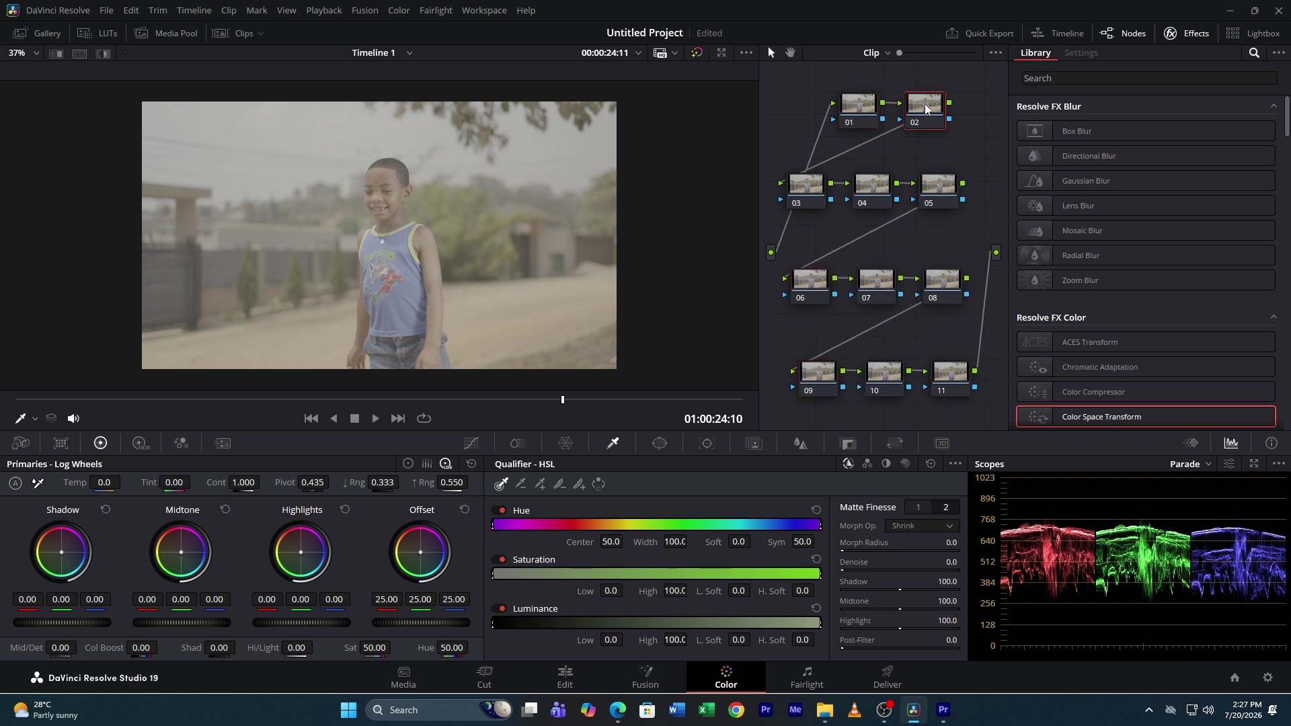
pyautogui.rightClick(922, 102)
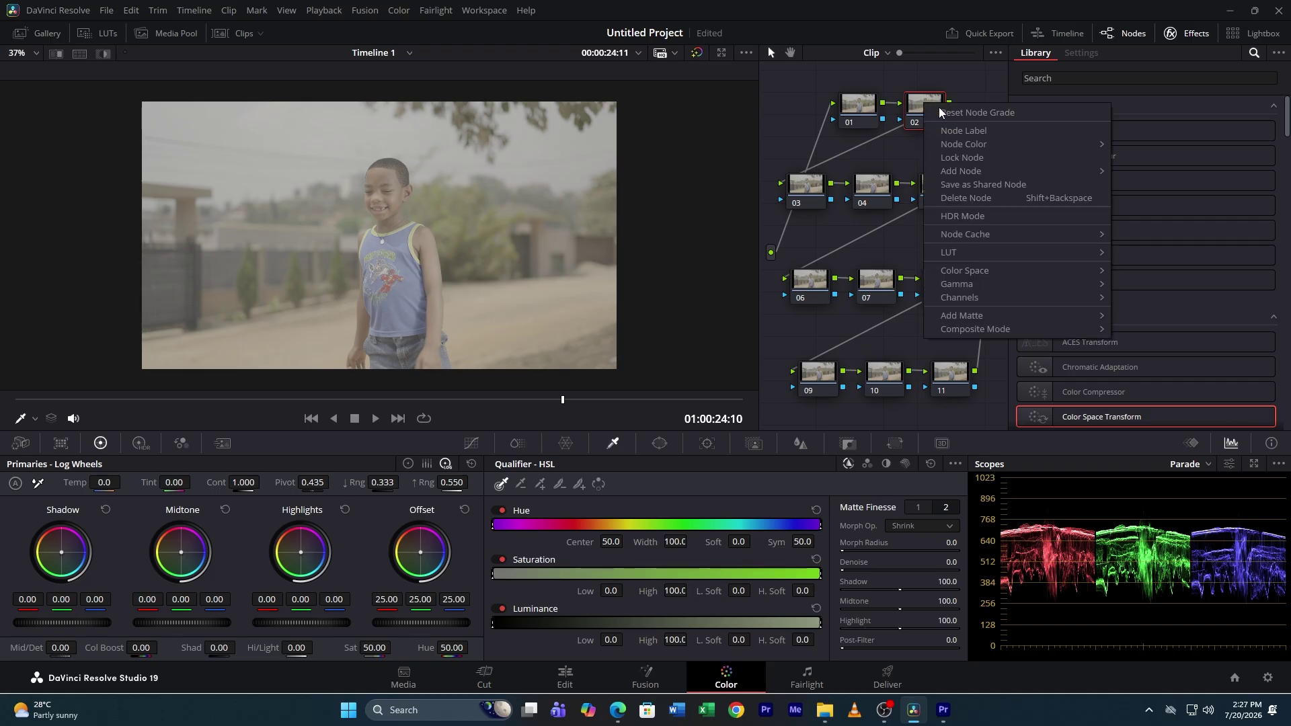
pyautogui.click(968, 127)
pyautogui.write('C')
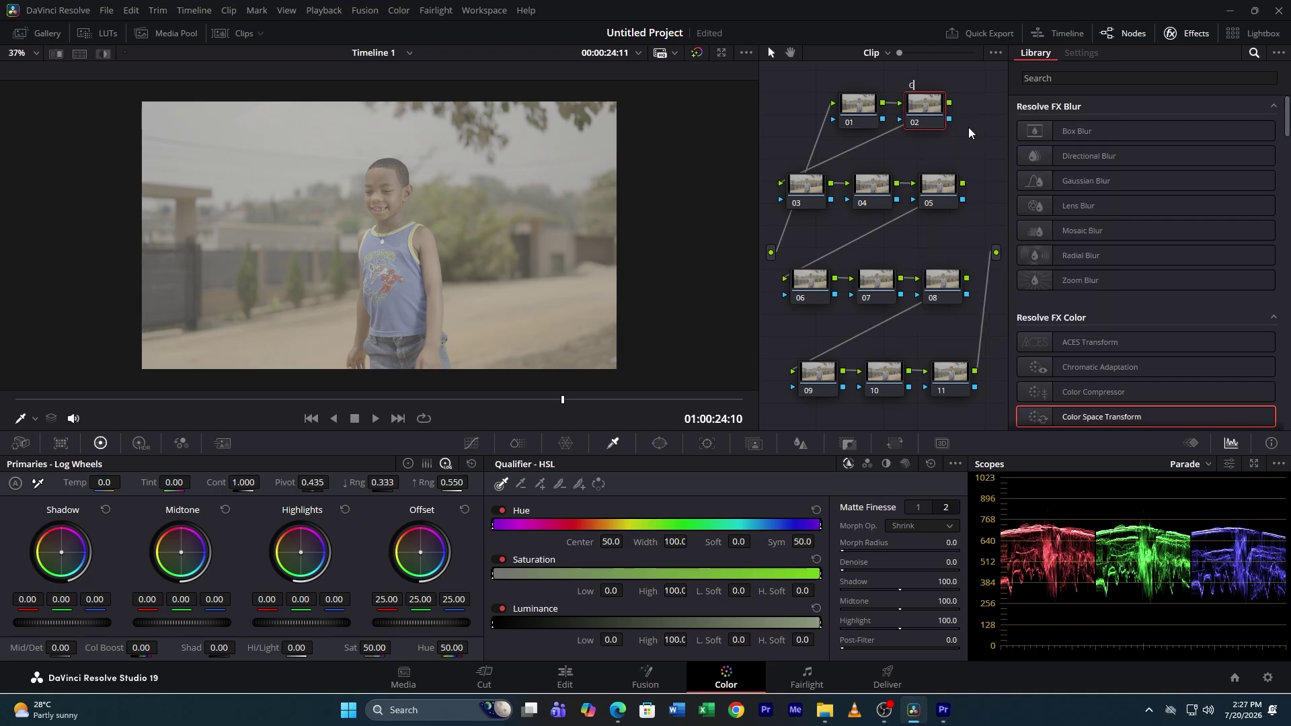
pyautogui.write('ST IN')
pyautogui.press('Return')
# - Label node 08 as CST OUT
pyautogui.click(946, 288)
pyautogui.rightClick(945, 285)
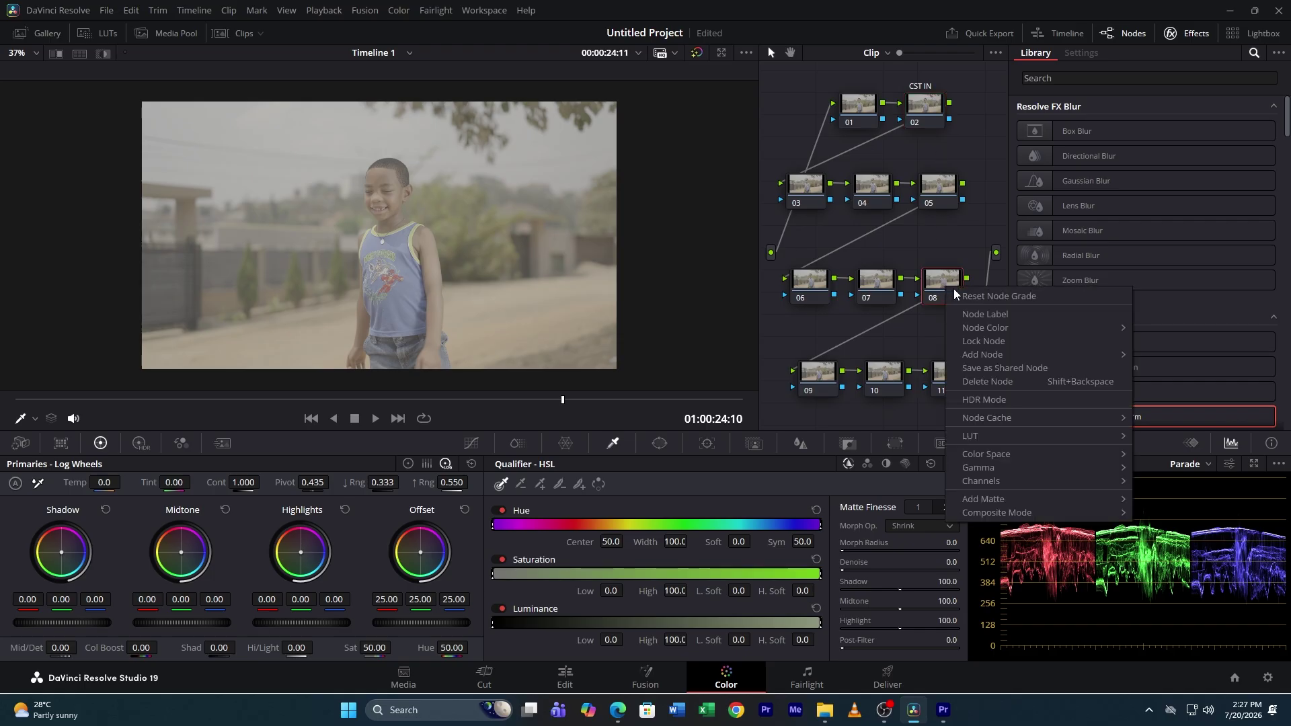
pyautogui.click(1003, 309)
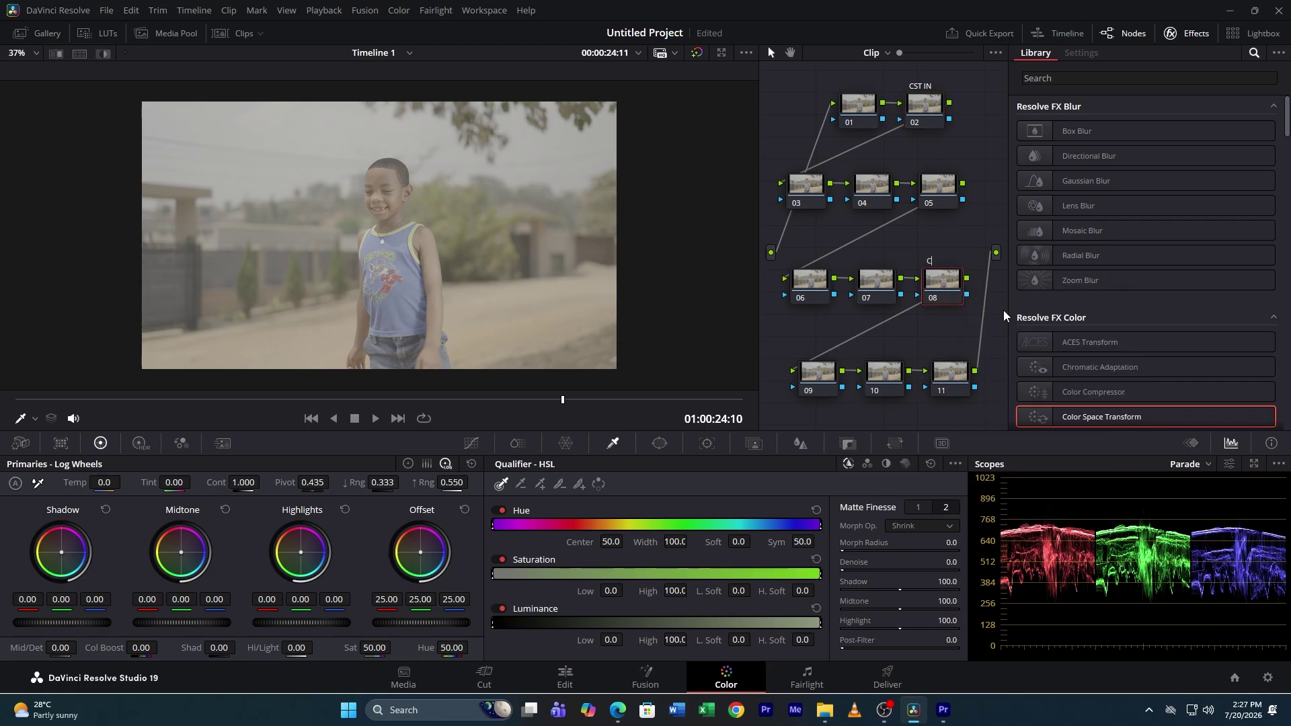
pyautogui.write('CST OUT')
# - Apply a Color Space Transform to node 02 with input color space Panasonic V-Gamut and input gamma Panasonic V-Log
pyautogui.click(934, 103)
pyautogui.moveTo(1103, 417); pyautogui.dragTo(932, 111)
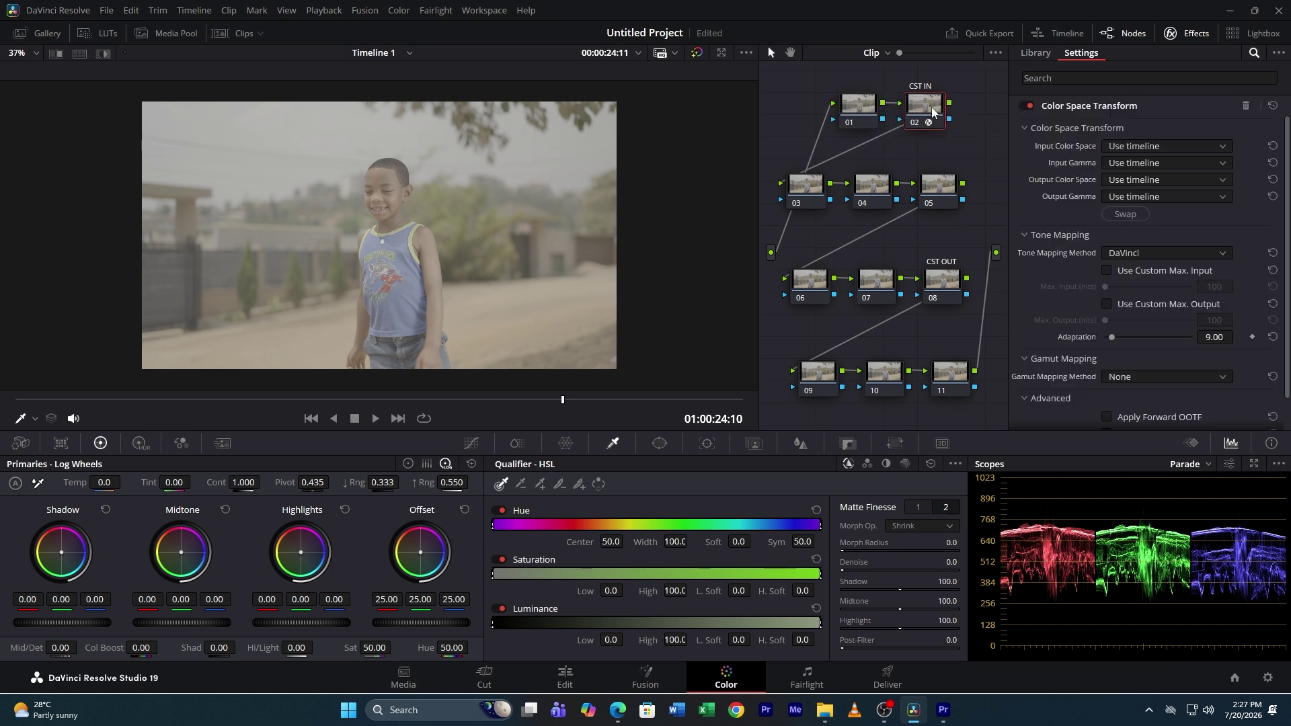
pyautogui.click(1125, 146)
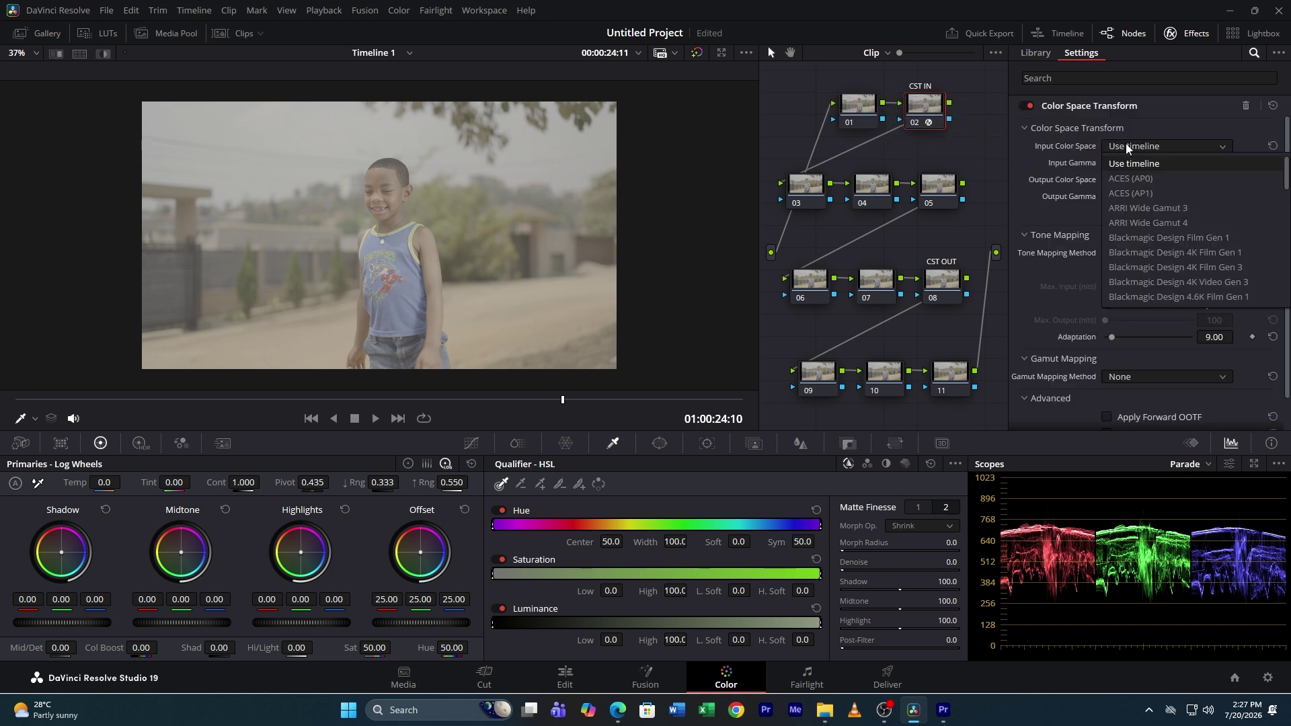
pyautogui.scroll(-5, 1152, 222)
pyautogui.click(1164, 267)
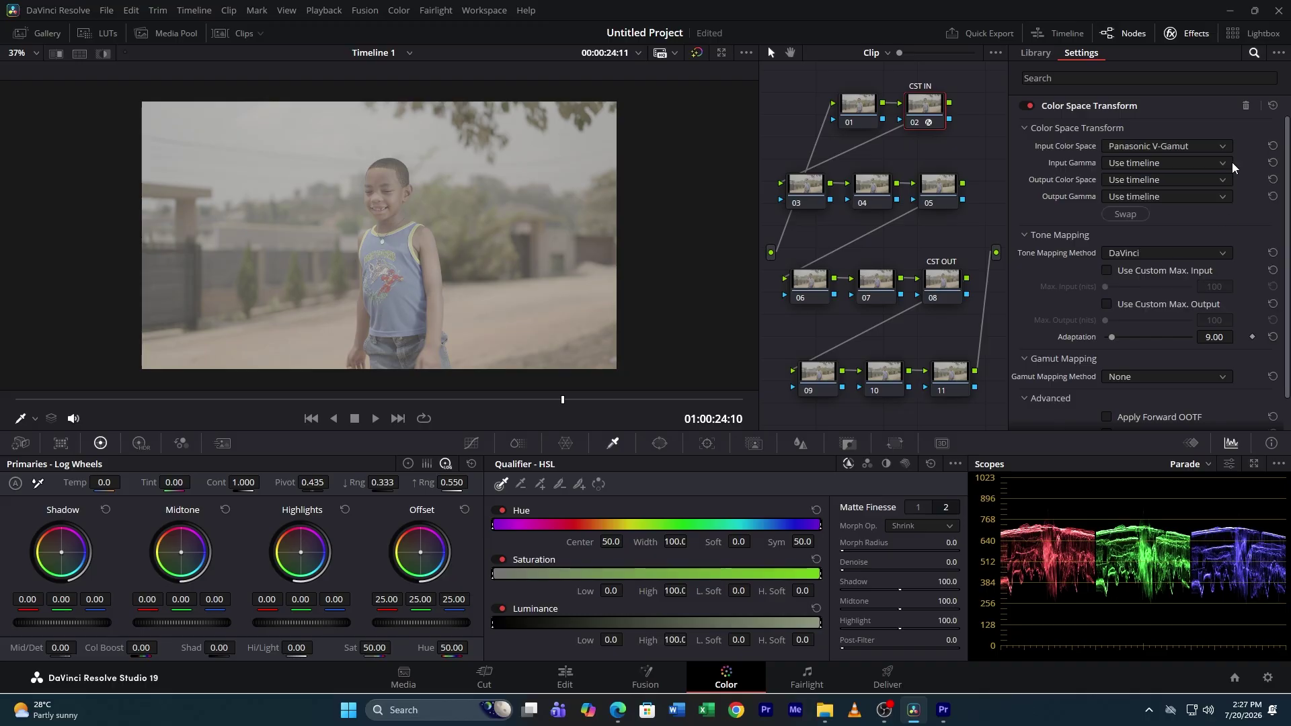
pyautogui.click(1156, 163)
pyautogui.scroll(-2, 1162, 208)
pyautogui.scroll(-3, 1163, 229)
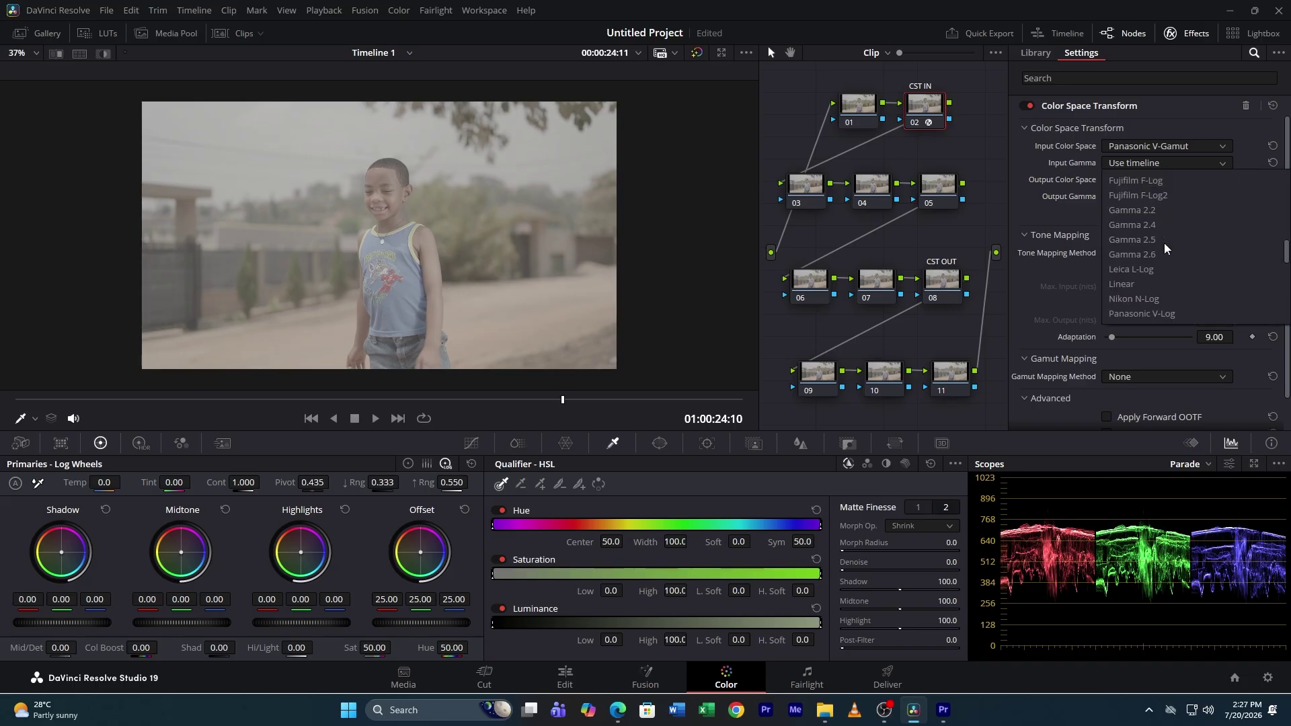
pyautogui.click(1152, 316)
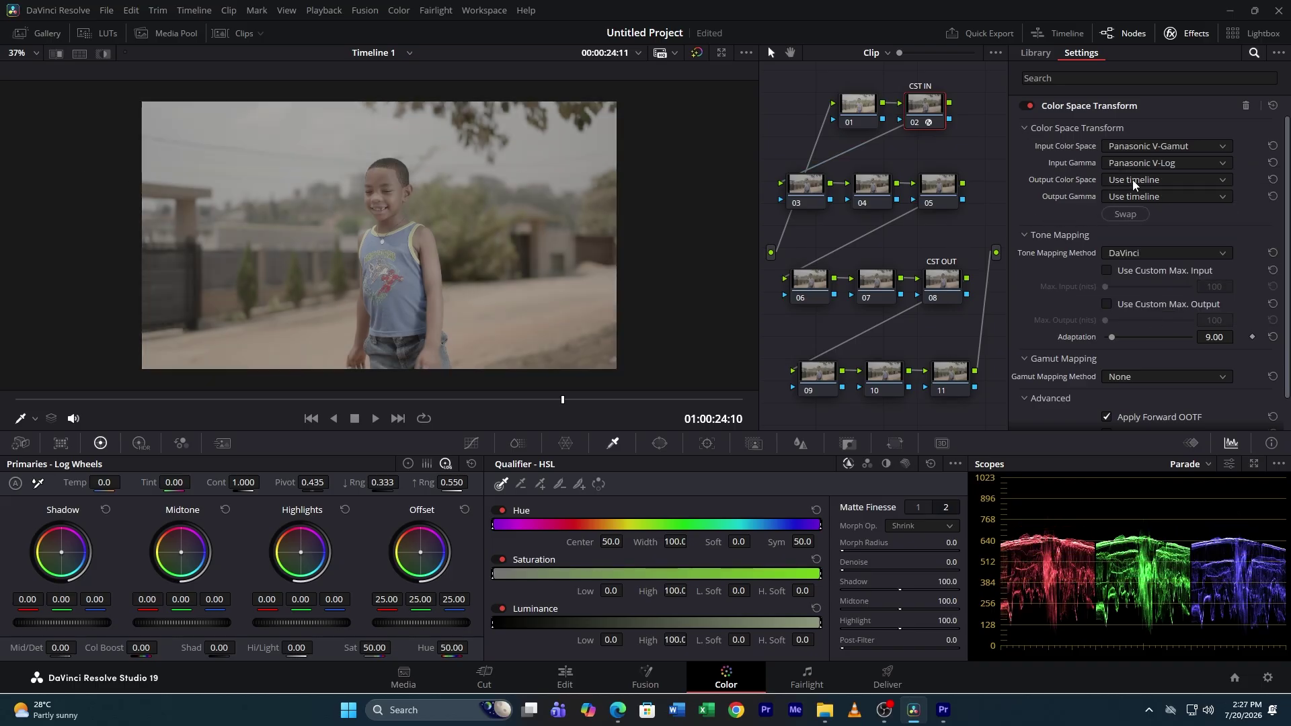
# - Set the CST IN node's output color space to DaVinci Wide Gamut and its output gamma to DaVinci Intermediate
pyautogui.click(1133, 179)
pyautogui.scroll(-3, 1159, 259)
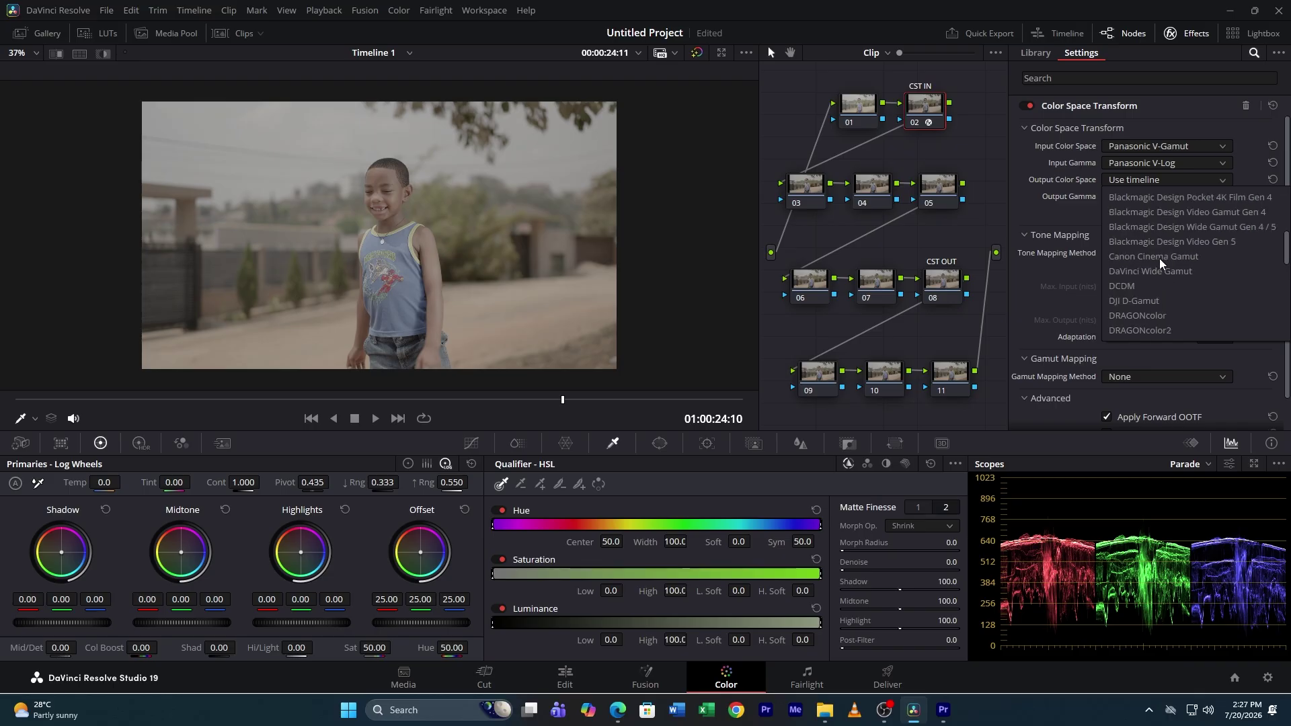
pyautogui.scroll(1, 1159, 259)
pyautogui.click(1163, 316)
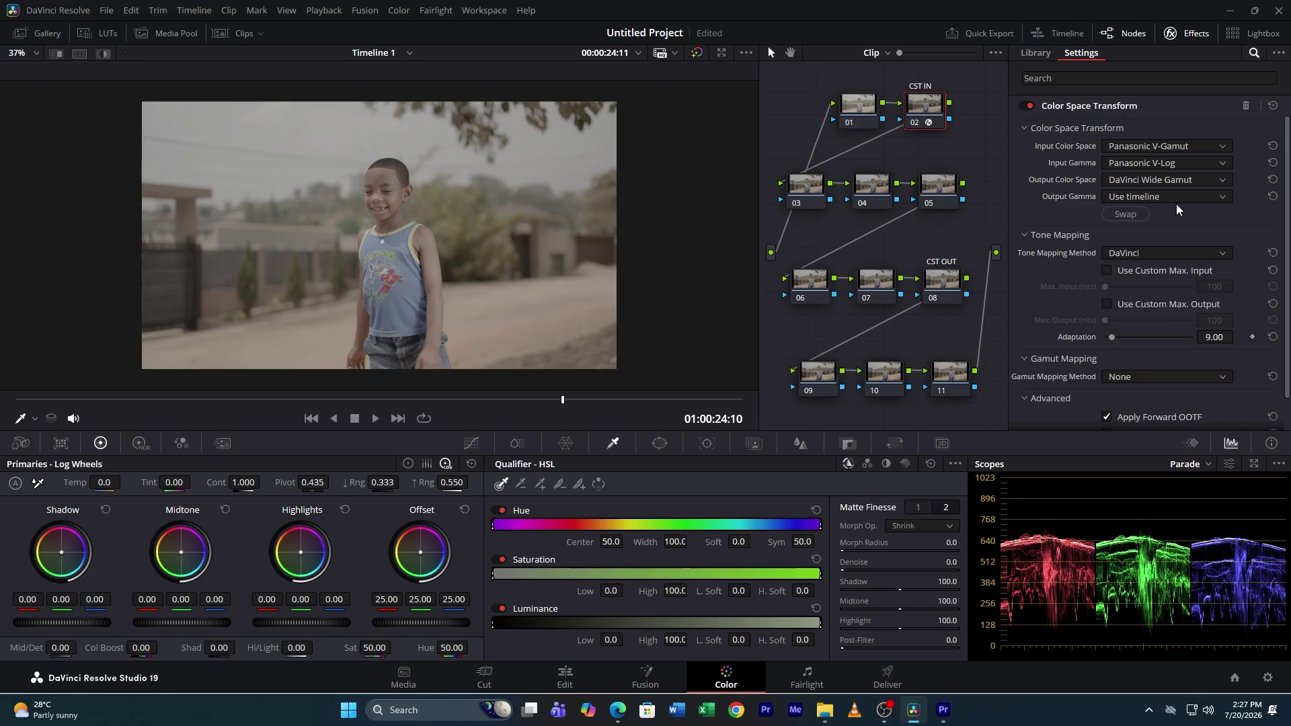
pyautogui.click(1163, 198)
pyautogui.scroll(-3, 1173, 284)
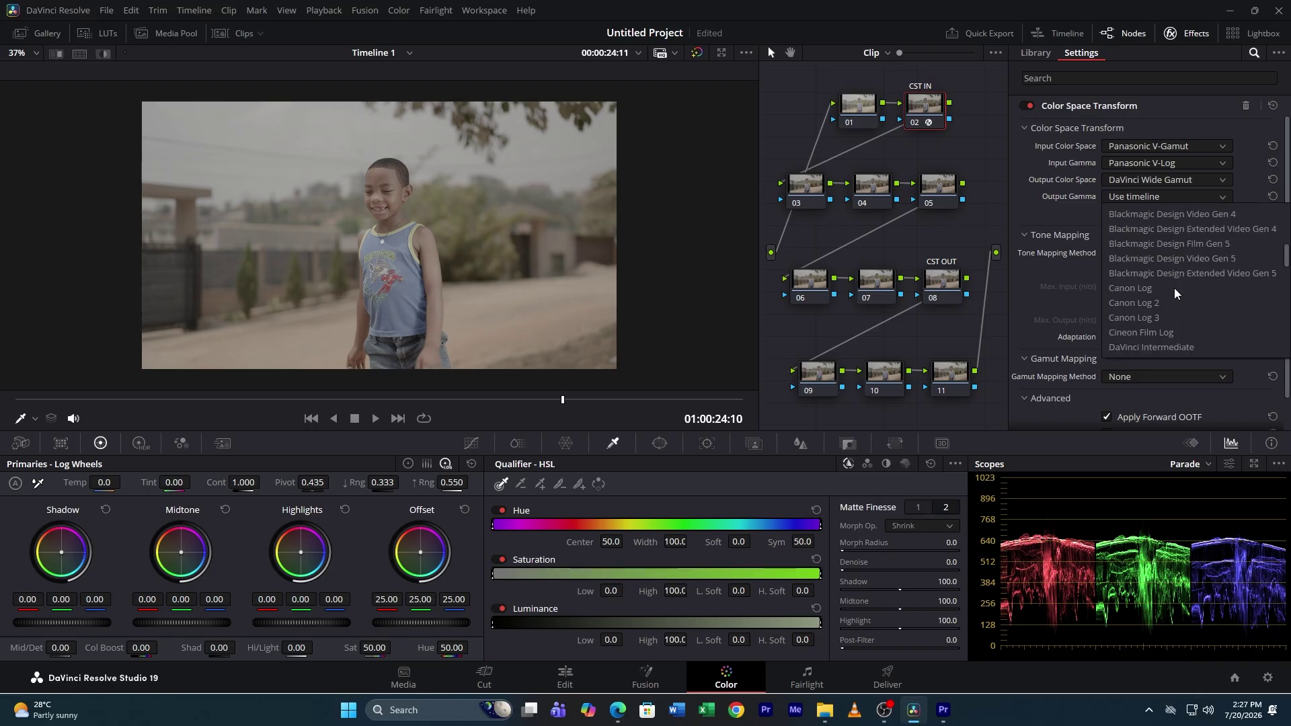
pyautogui.scroll(-3, 1175, 269)
pyautogui.click(1175, 261)
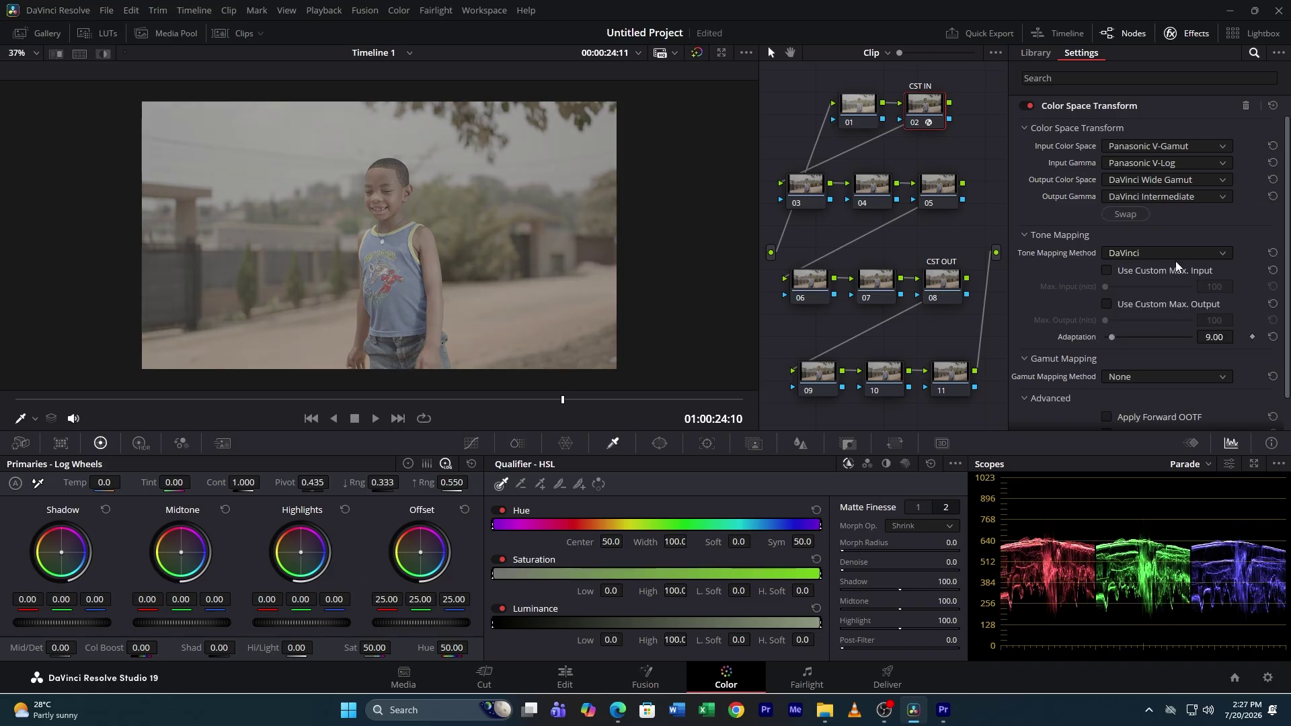
# - Apply a Color Space Transform to node 08 with input color space DaVinci Wide Gamut and input gamma DaVinci Intermediate
pyautogui.click(946, 281)
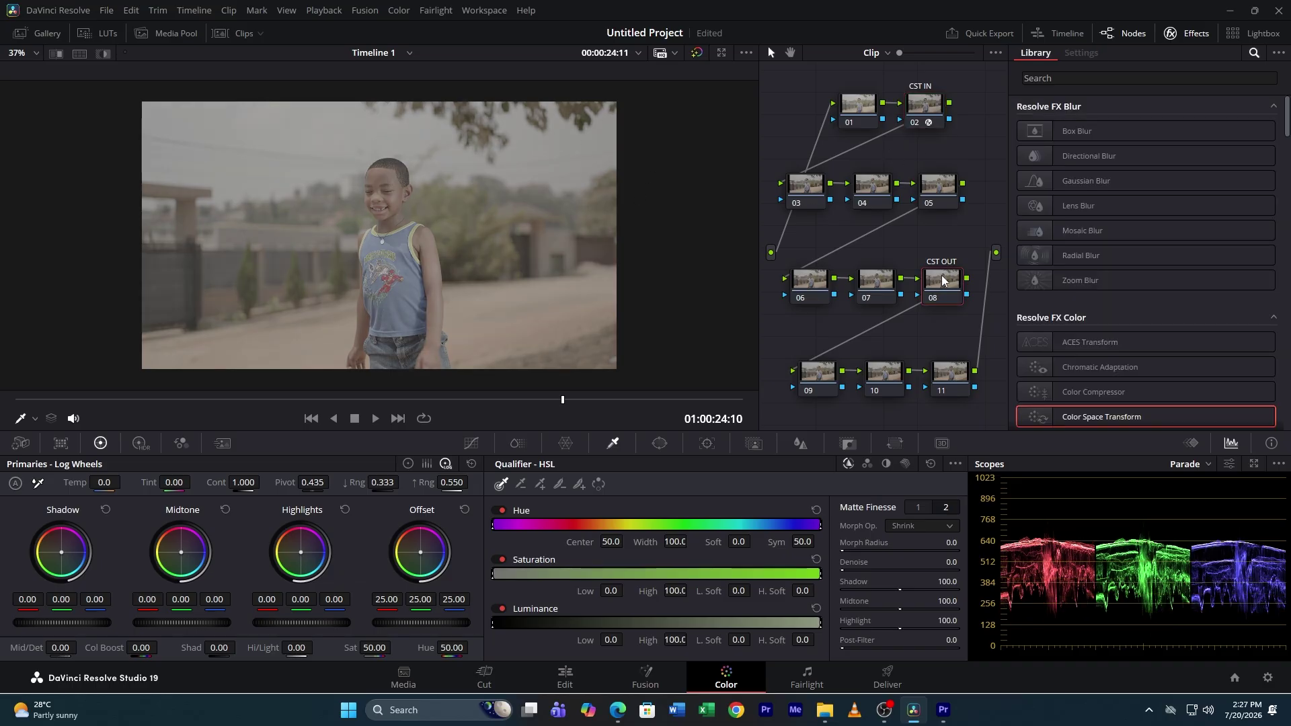
pyautogui.moveTo(1130, 420); pyautogui.dragTo(946, 280)
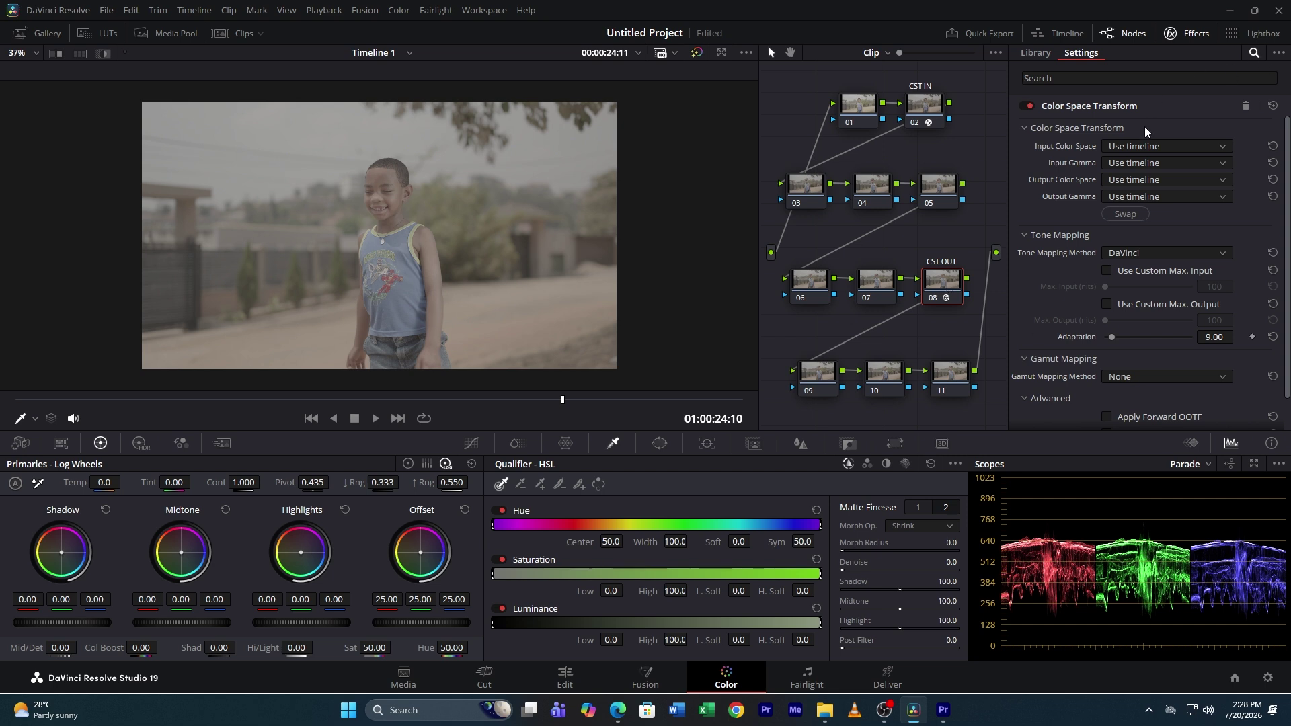
pyautogui.click(1143, 146)
pyautogui.scroll(-3, 1159, 179)
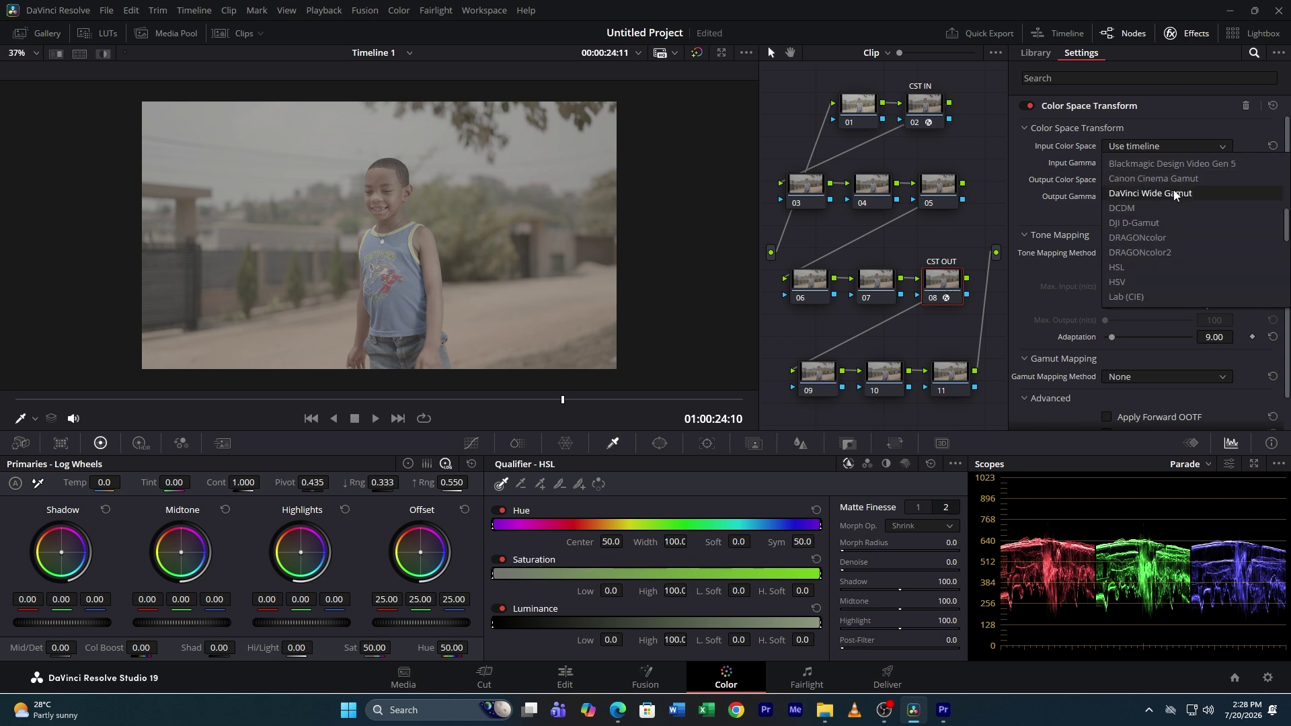
pyautogui.click(1173, 194)
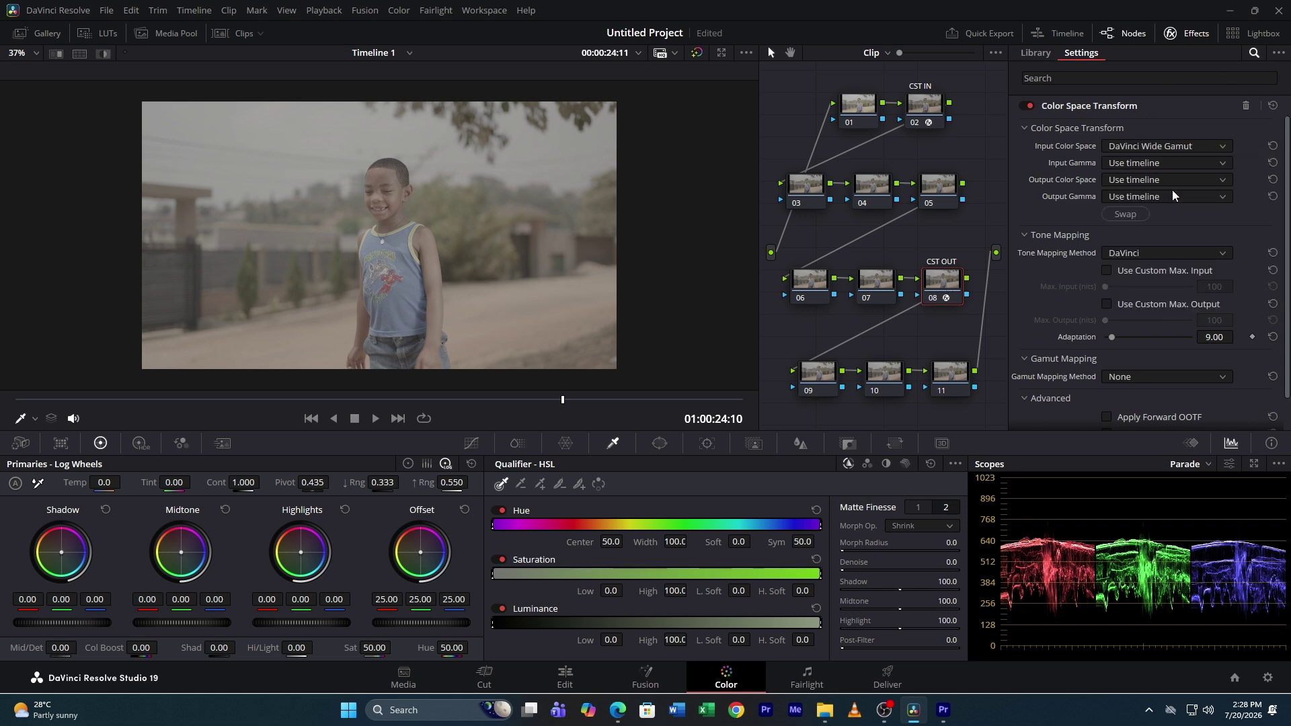
pyautogui.click(1147, 160)
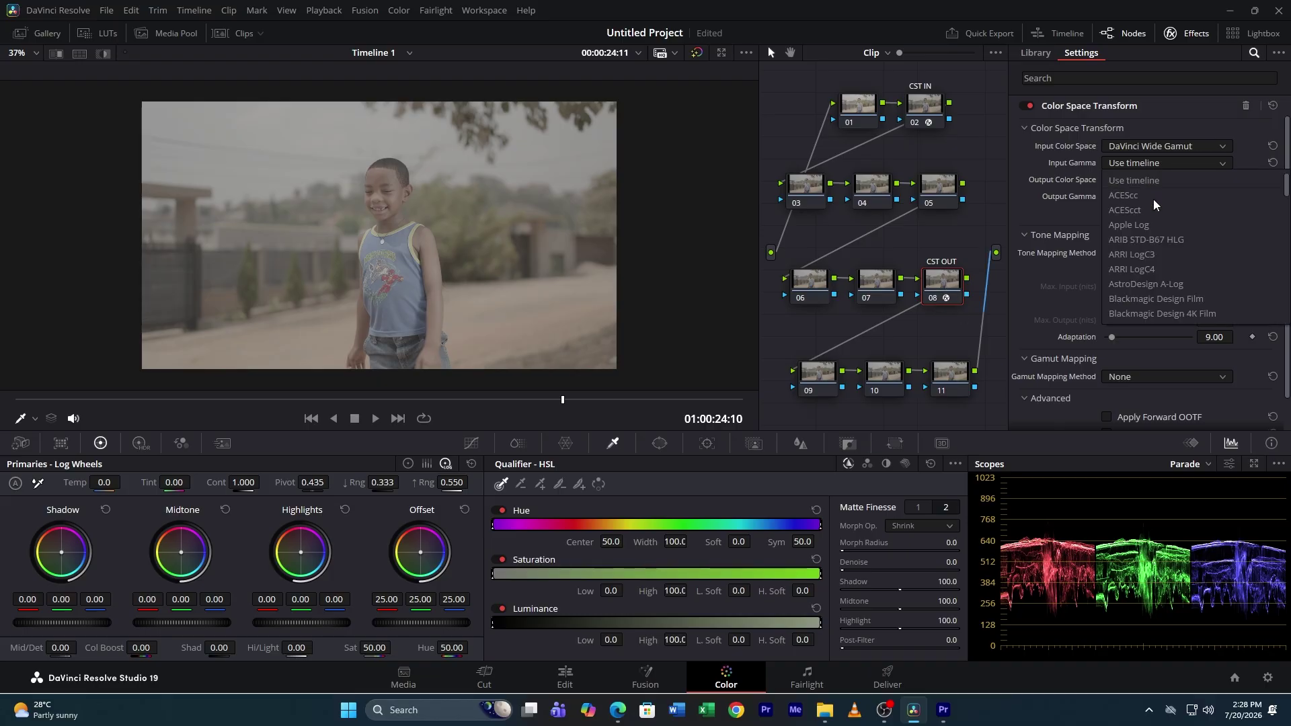
pyautogui.scroll(-3, 1164, 225)
pyautogui.click(1148, 181)
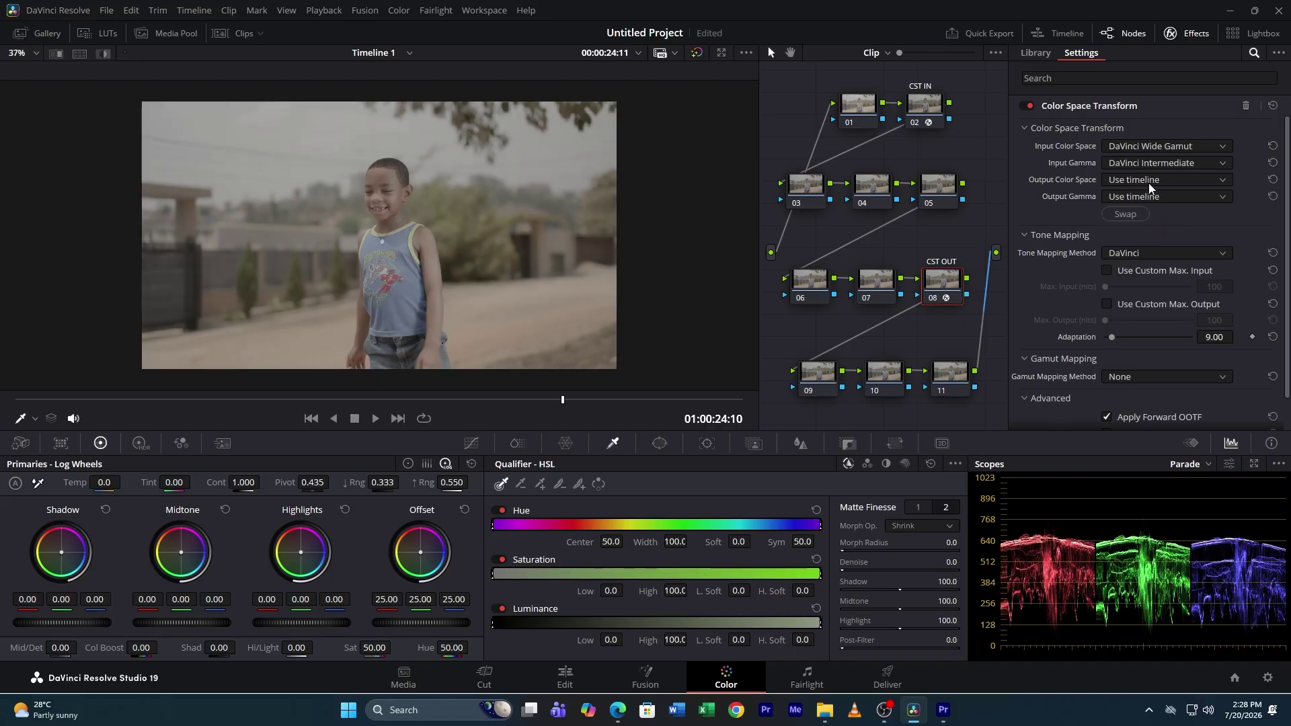
# - Set the CST OUT node's output color space to Rec.709 and its output gamma to Gamma 2.4
pyautogui.click(1153, 181)
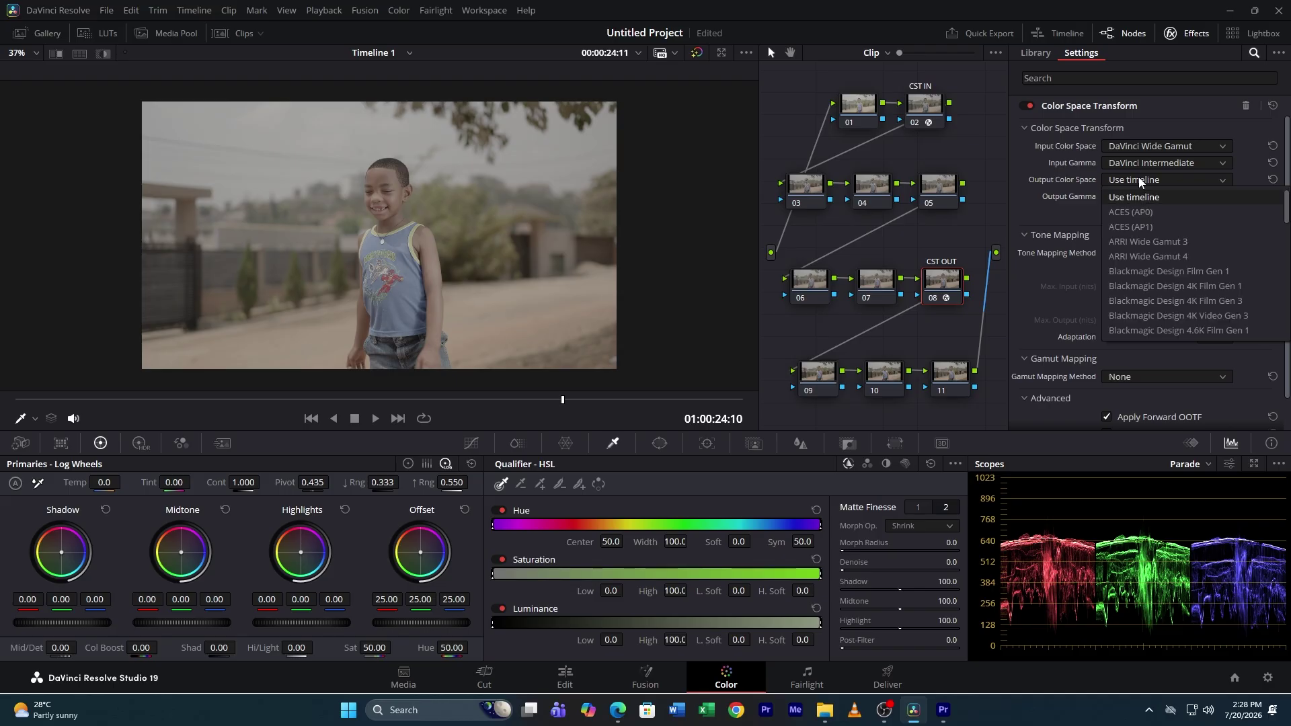
pyautogui.scroll(-3, 1167, 267)
pyautogui.scroll(-5, 1167, 266)
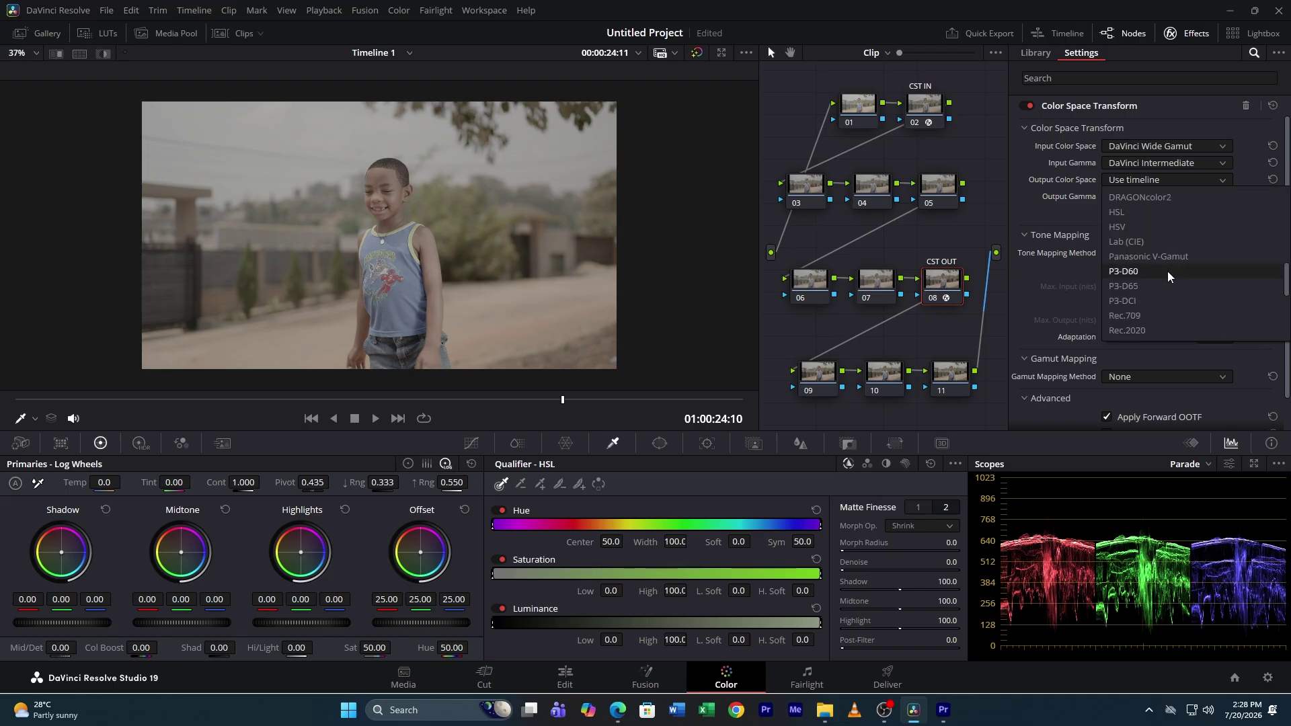
pyautogui.click(1127, 272)
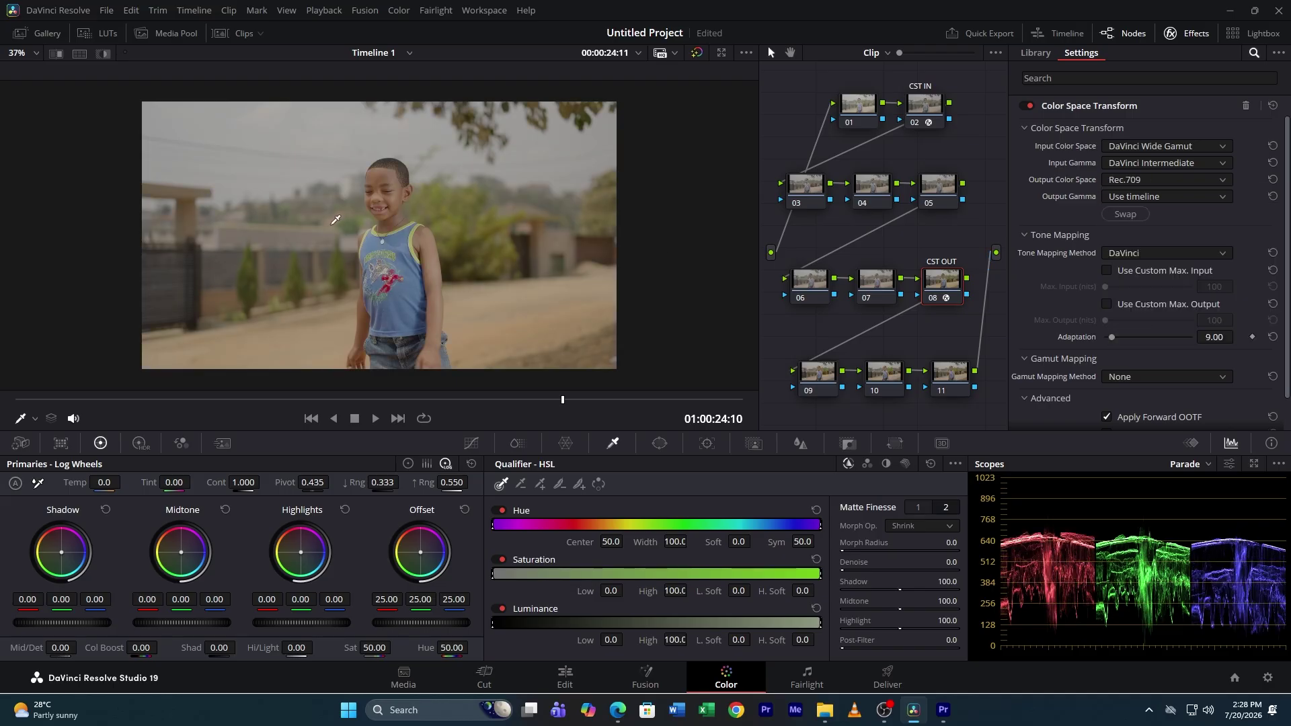
pyautogui.click(1163, 195)
pyautogui.scroll(-4, 1151, 280)
pyautogui.scroll(-3, 1151, 281)
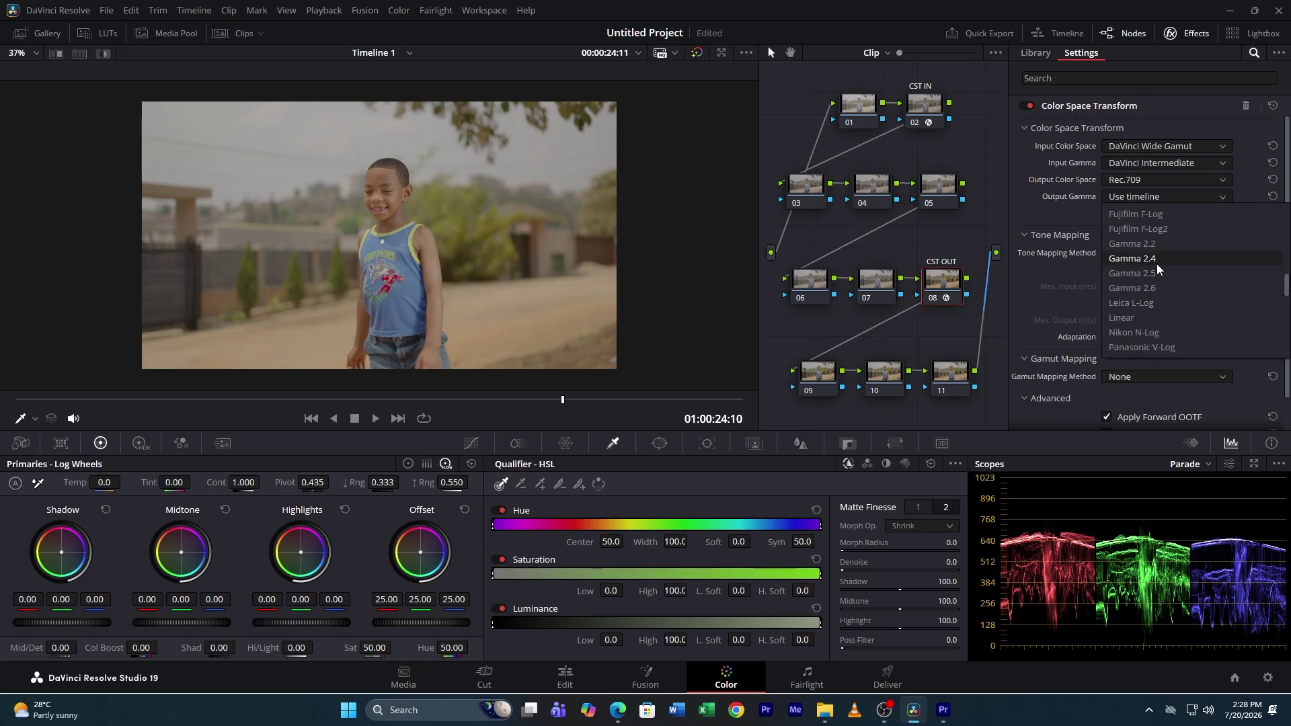
pyautogui.click(1155, 263)
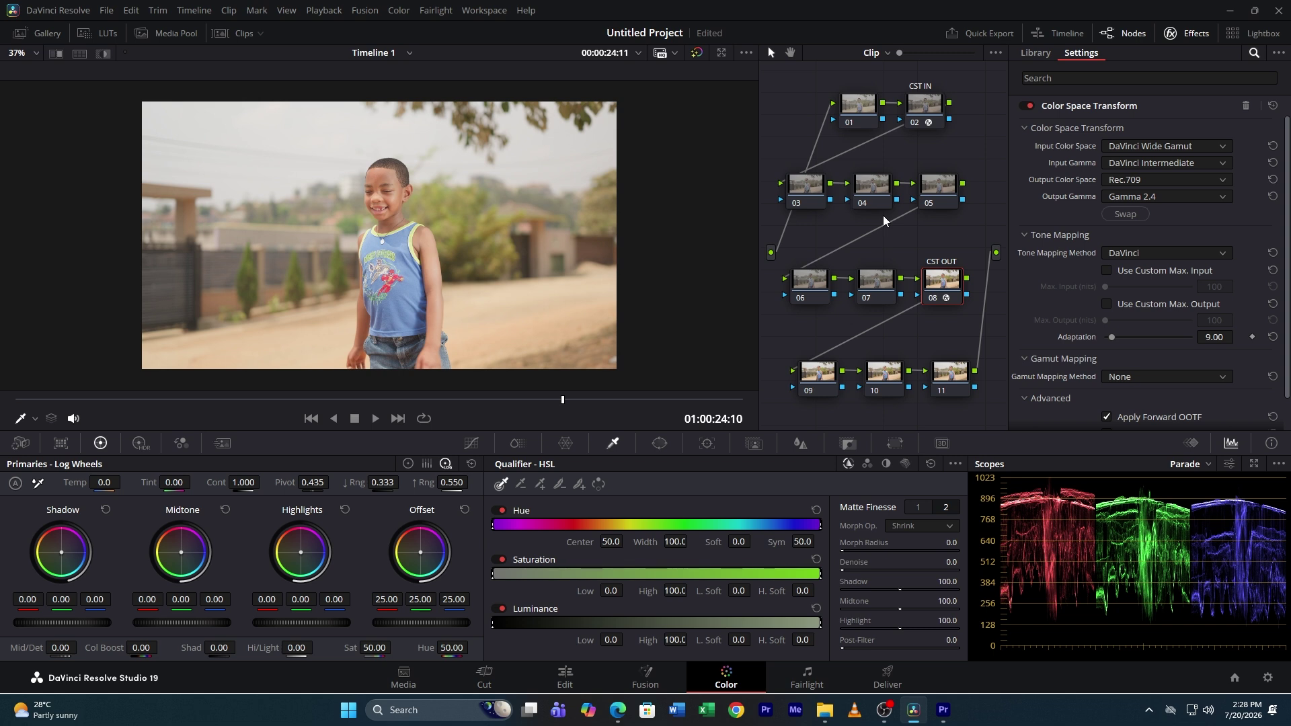
# - Label node 03 as LIGHT
pyautogui.click(804, 183)
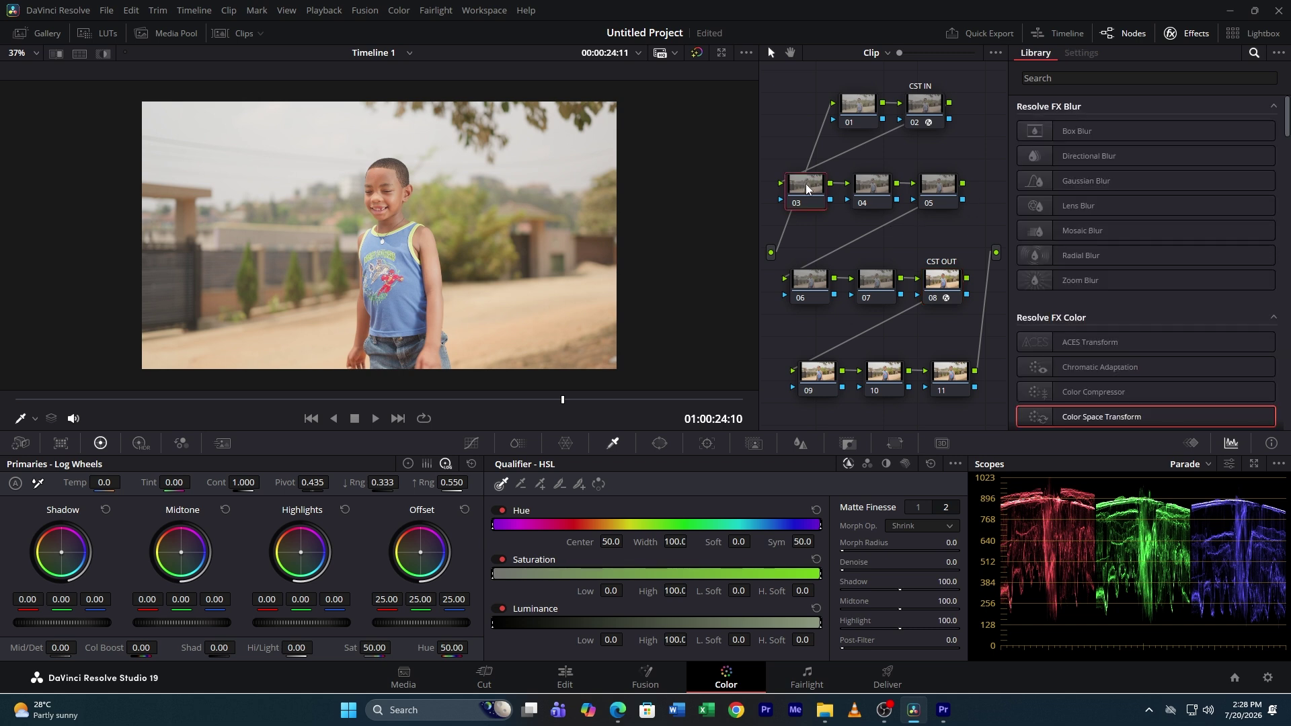
pyautogui.rightClick(805, 187)
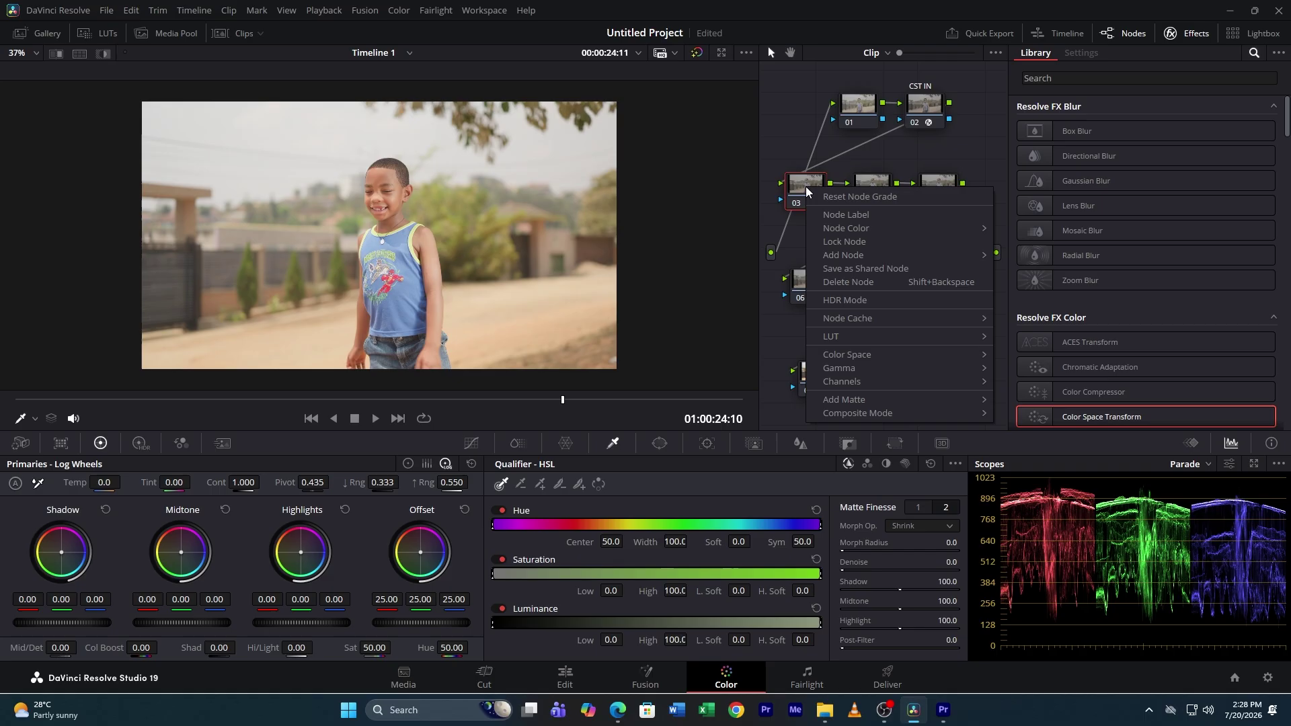
pyautogui.click(839, 215)
pyautogui.write('LIGHT')
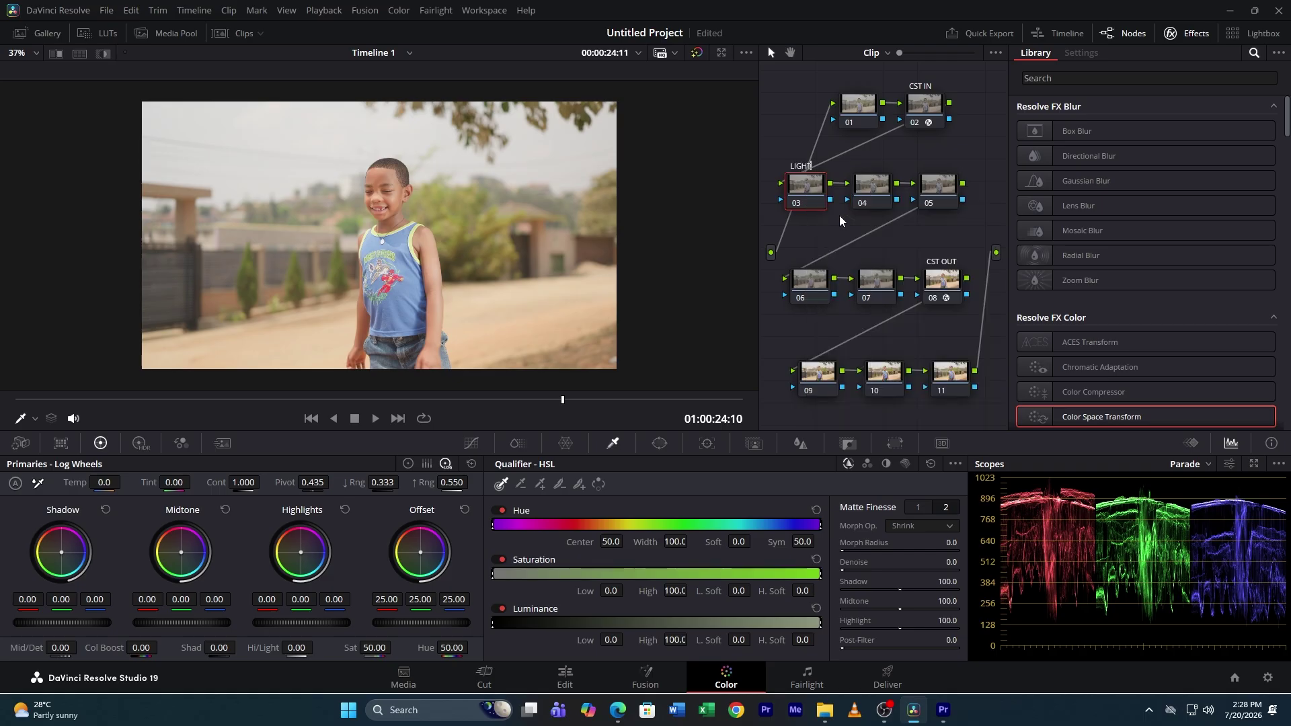
pyautogui.press('Return')
# - Save the project and, at 01:00:26:16, set the LIGHT node's HDR Highlight exposure to -0.28
pyautogui.click(139, 447)
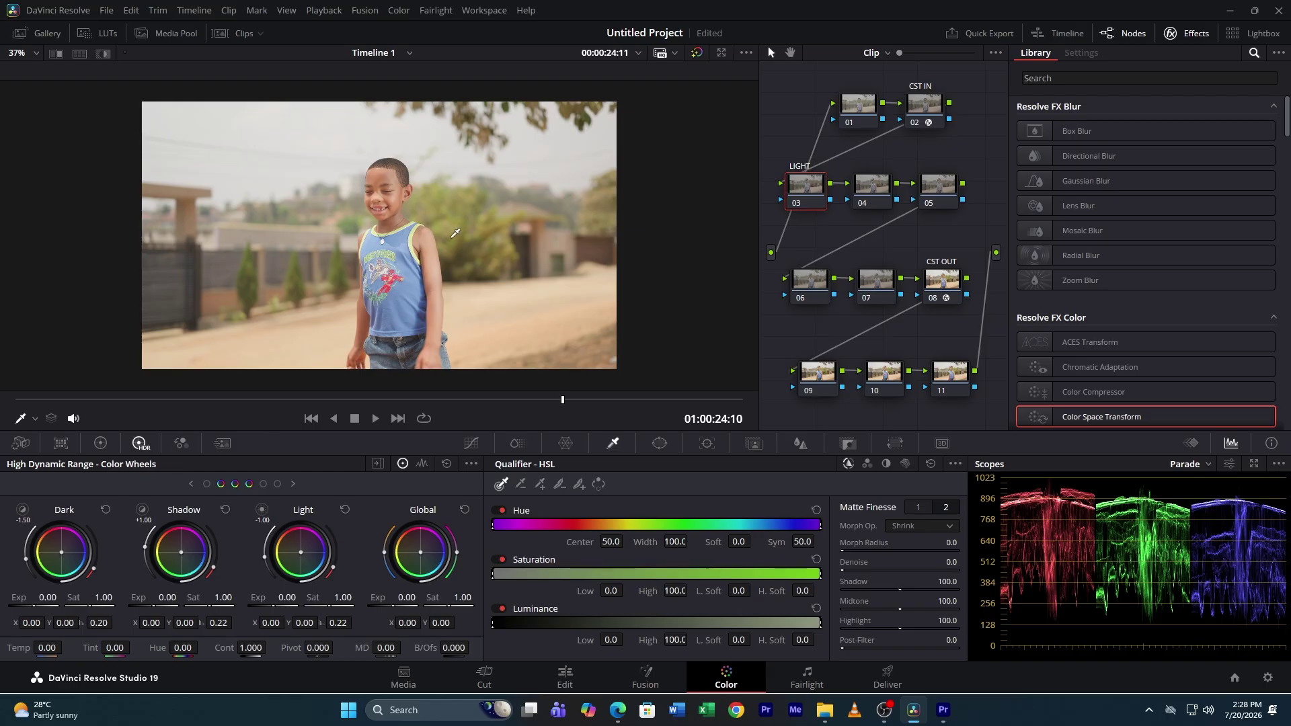
pyautogui.hotkey('ctrl', 's')
pyautogui.moveTo(612, 400); pyautogui.dragTo(613, 400)
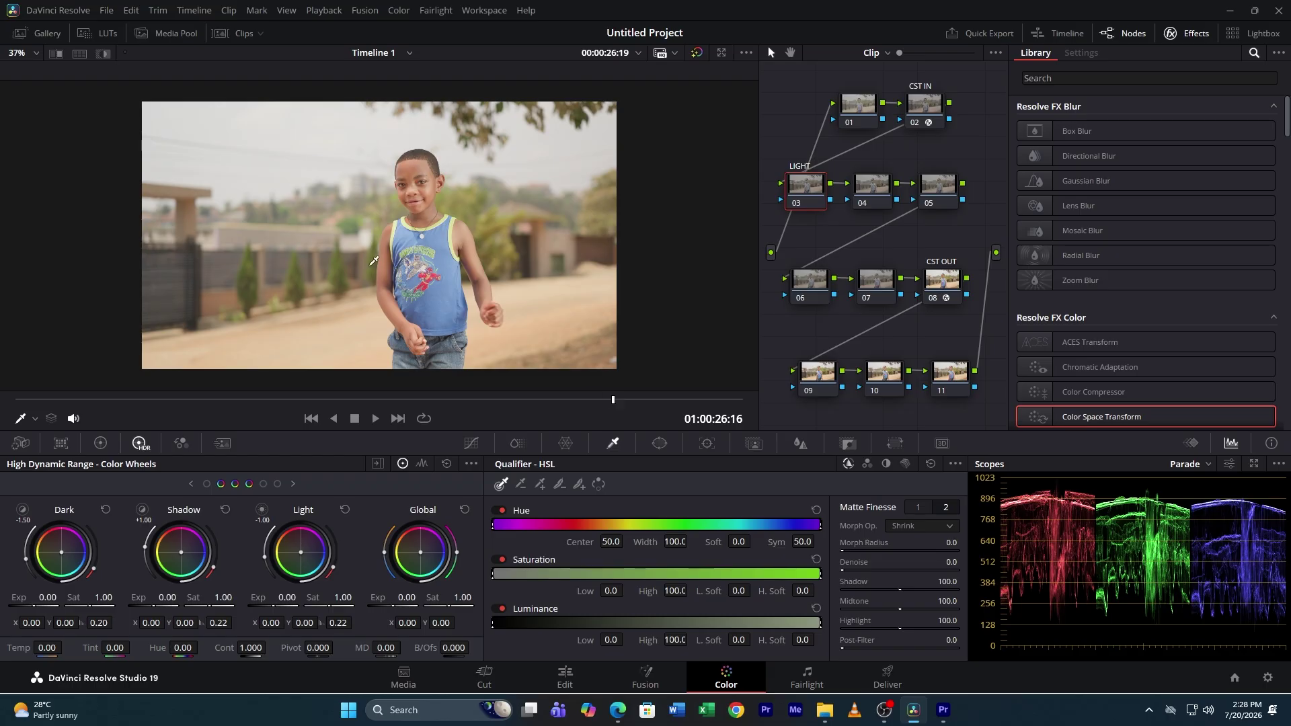
pyautogui.click(293, 484)
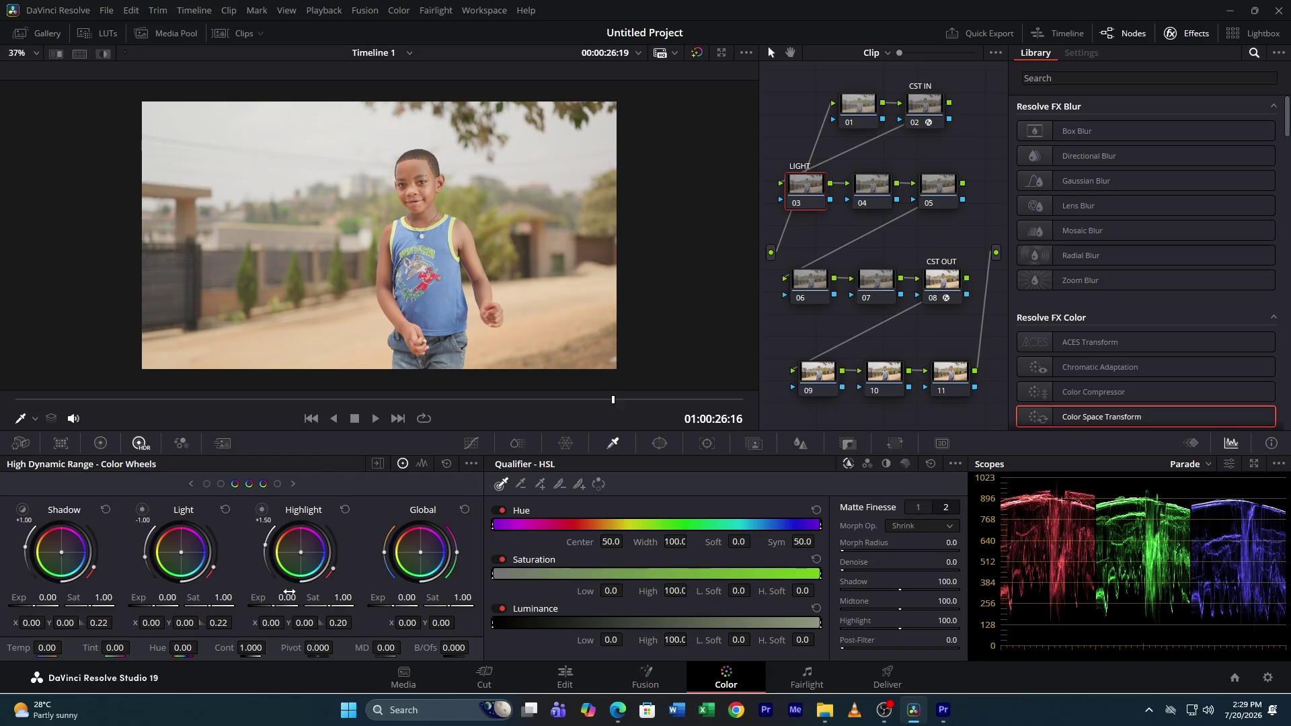
pyautogui.moveTo(277, 605); pyautogui.dragTo(310, 606)
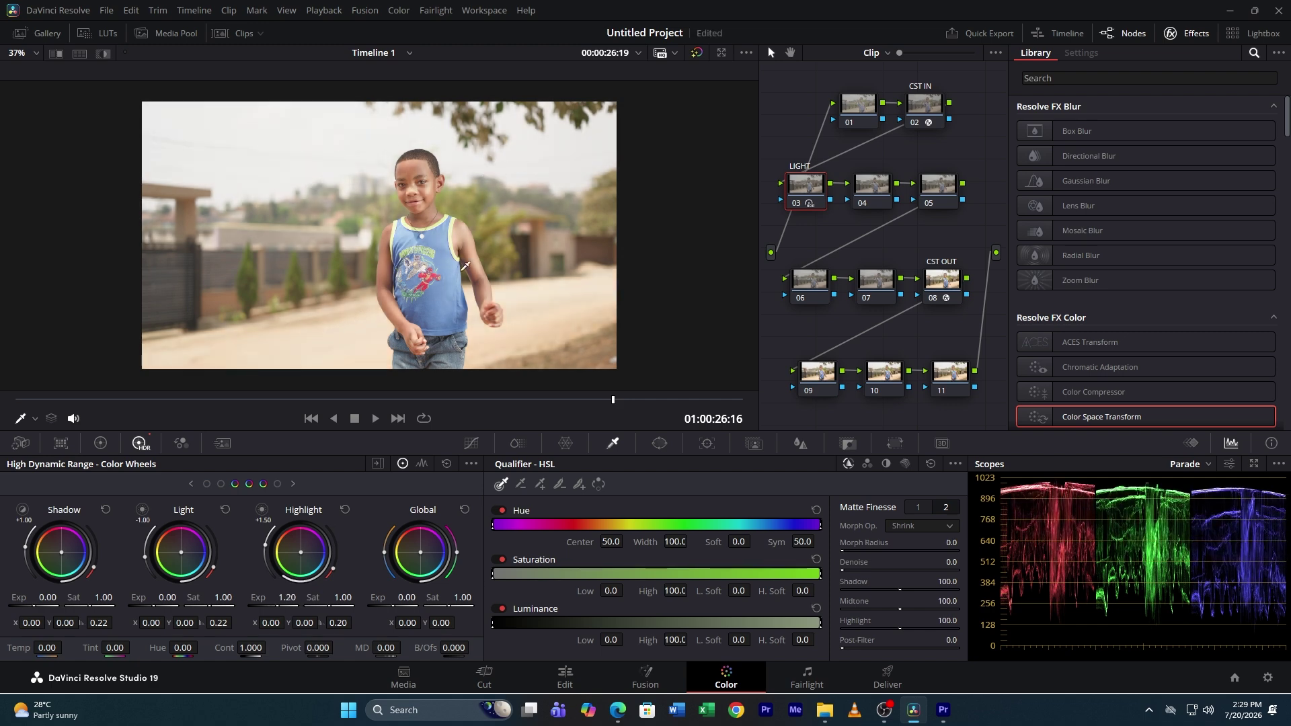
pyautogui.moveTo(281, 606); pyautogui.dragTo(240, 605)
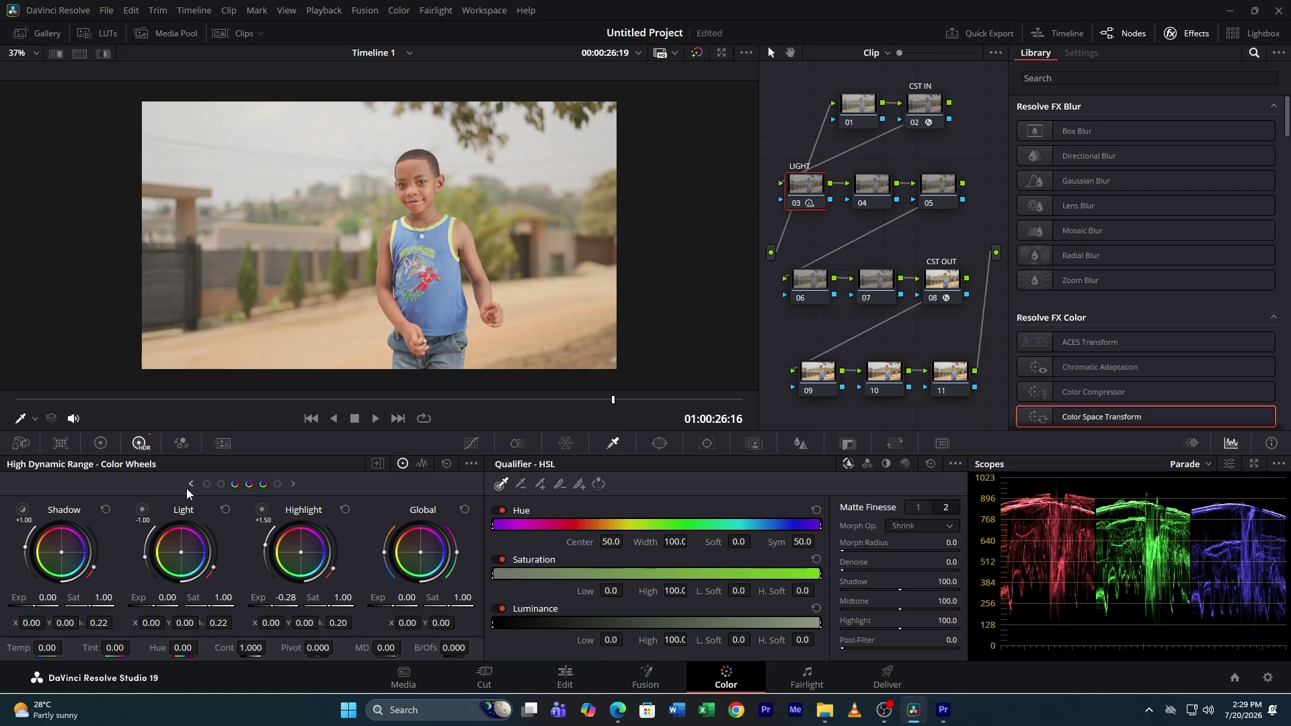
# - Raise node 04's primary contrast to 1.278 and label the node CONTRAST
pyautogui.click(874, 189)
pyautogui.click(100, 445)
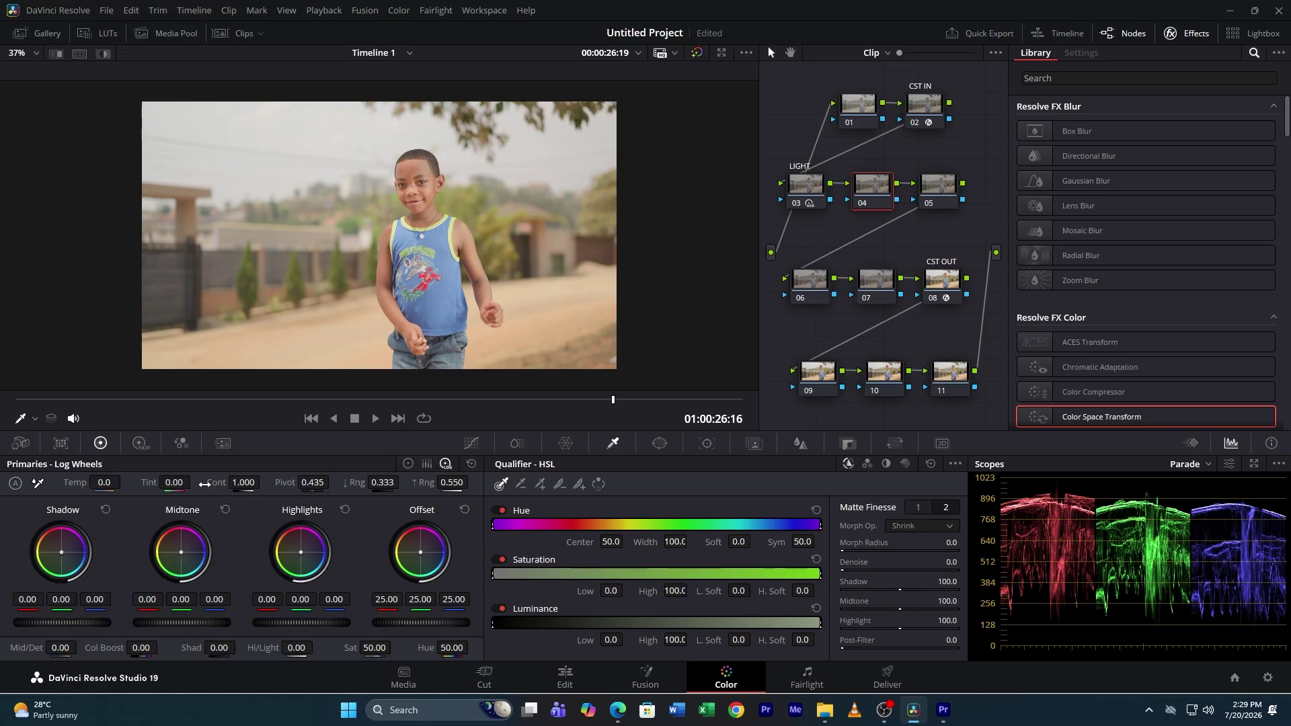
pyautogui.moveTo(236, 482); pyautogui.dragTo(268, 481)
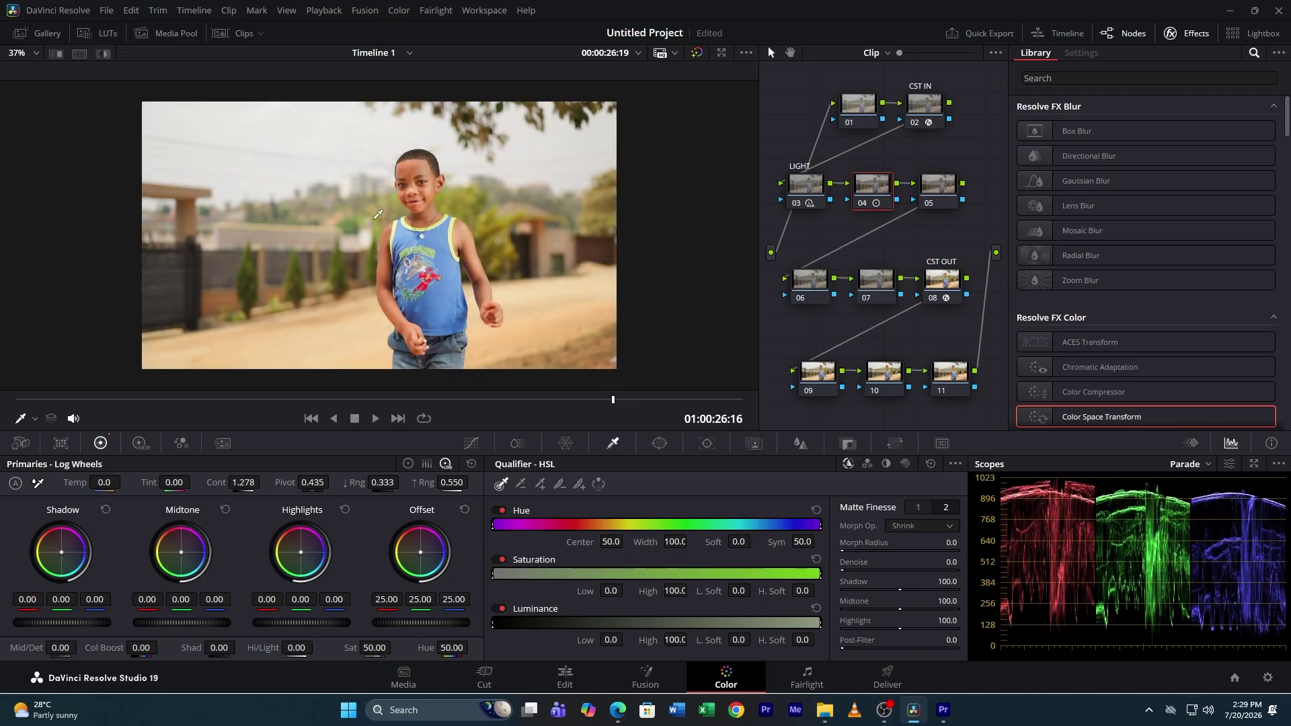
pyautogui.rightClick(886, 195)
pyautogui.click(916, 212)
pyautogui.write('CONTRAST')
pyautogui.press('Return')
# - On node 05, raise the blue range of the Hue Vs Sat curve to a saturation of 1.93 at input hue 138.06
pyautogui.click(943, 185)
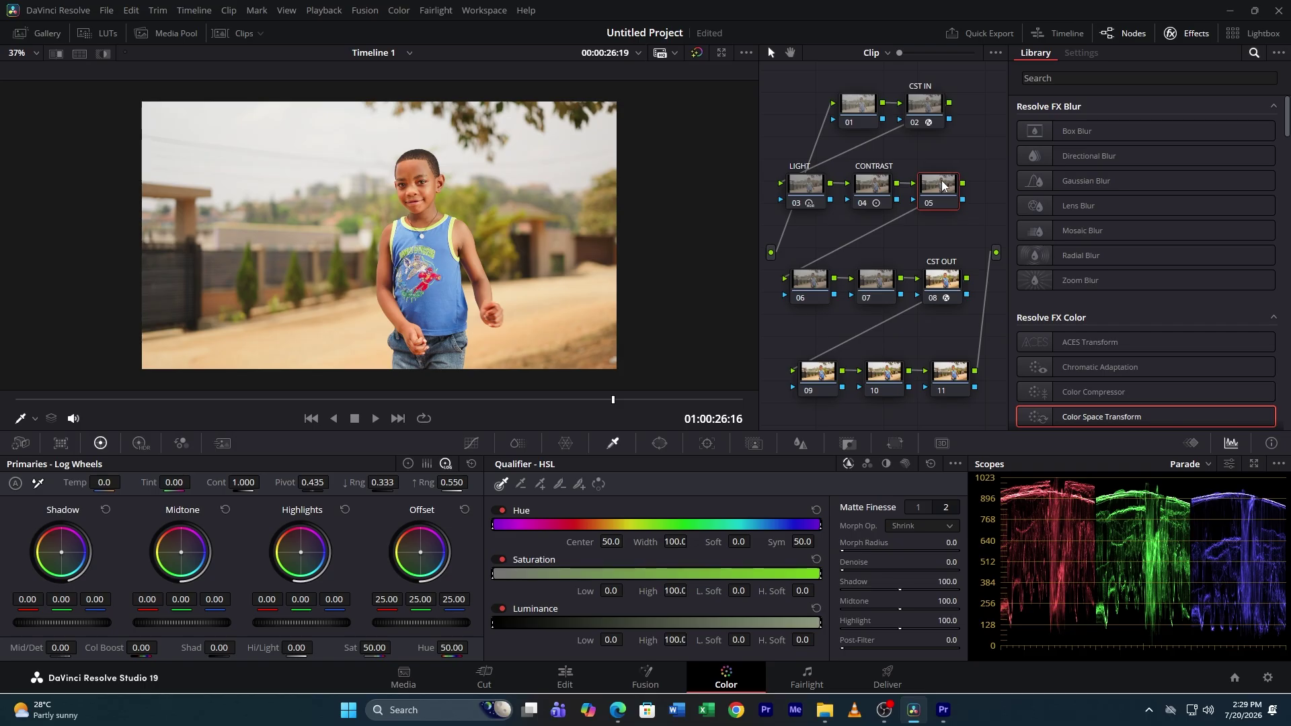
pyautogui.click(470, 443)
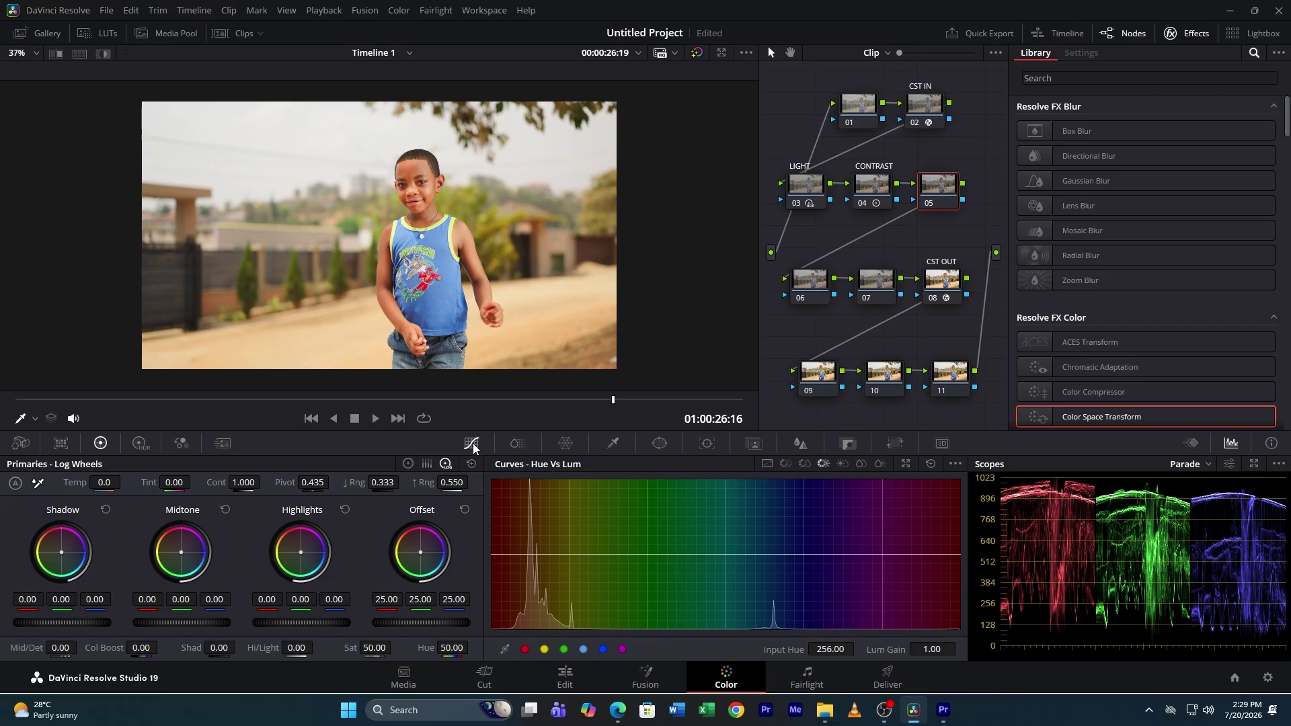
pyautogui.click(786, 464)
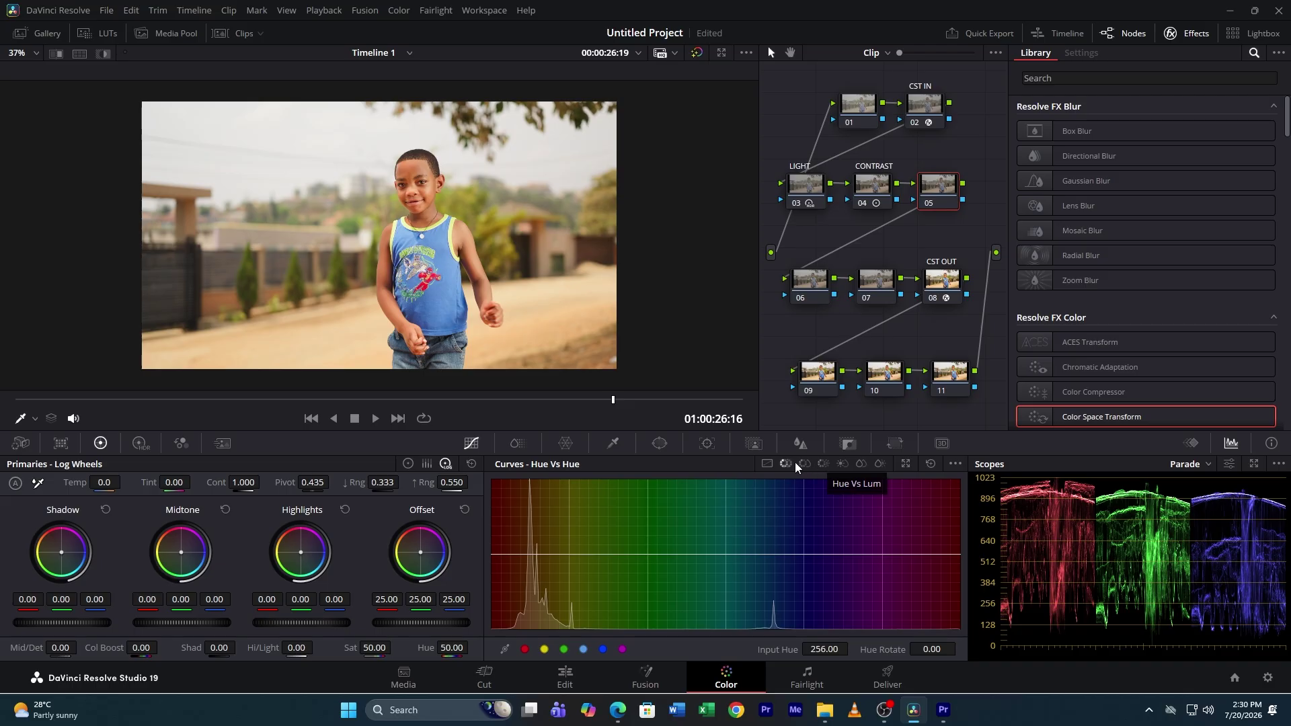
pyautogui.click(802, 463)
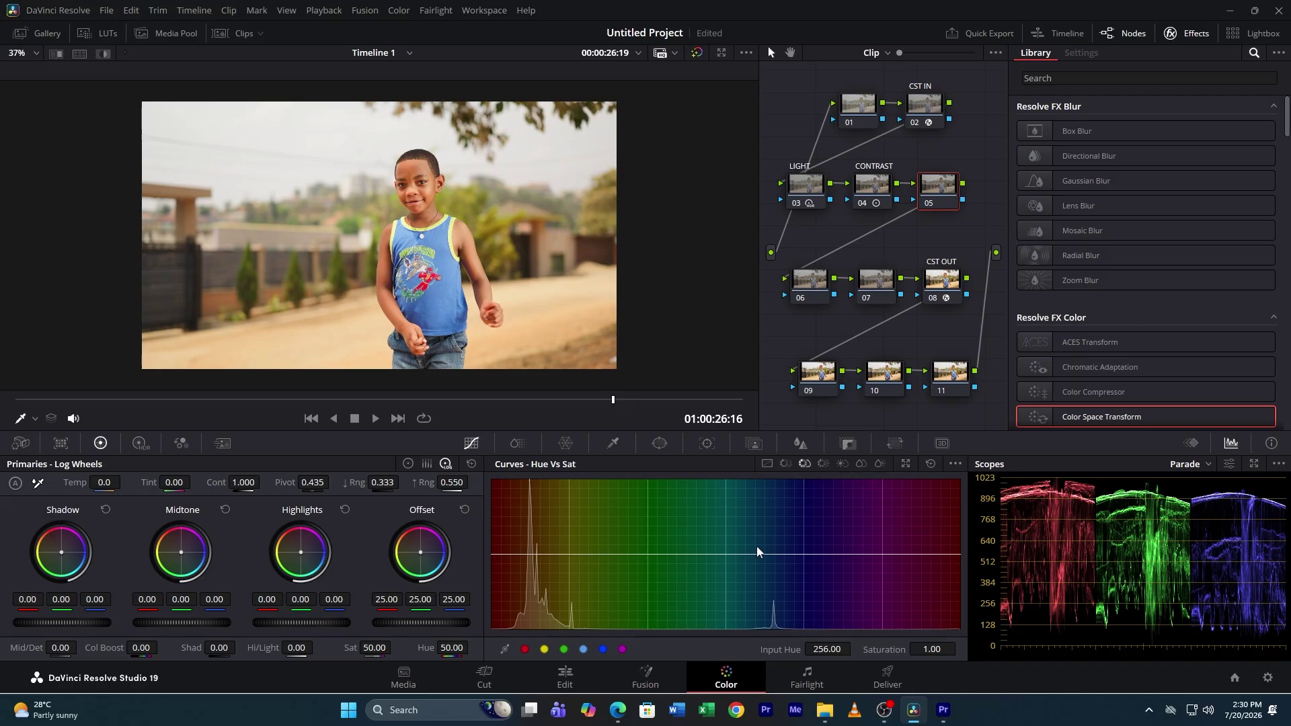
pyautogui.click(603, 649)
pyautogui.moveTo(804, 554); pyautogui.dragTo(807, 484)
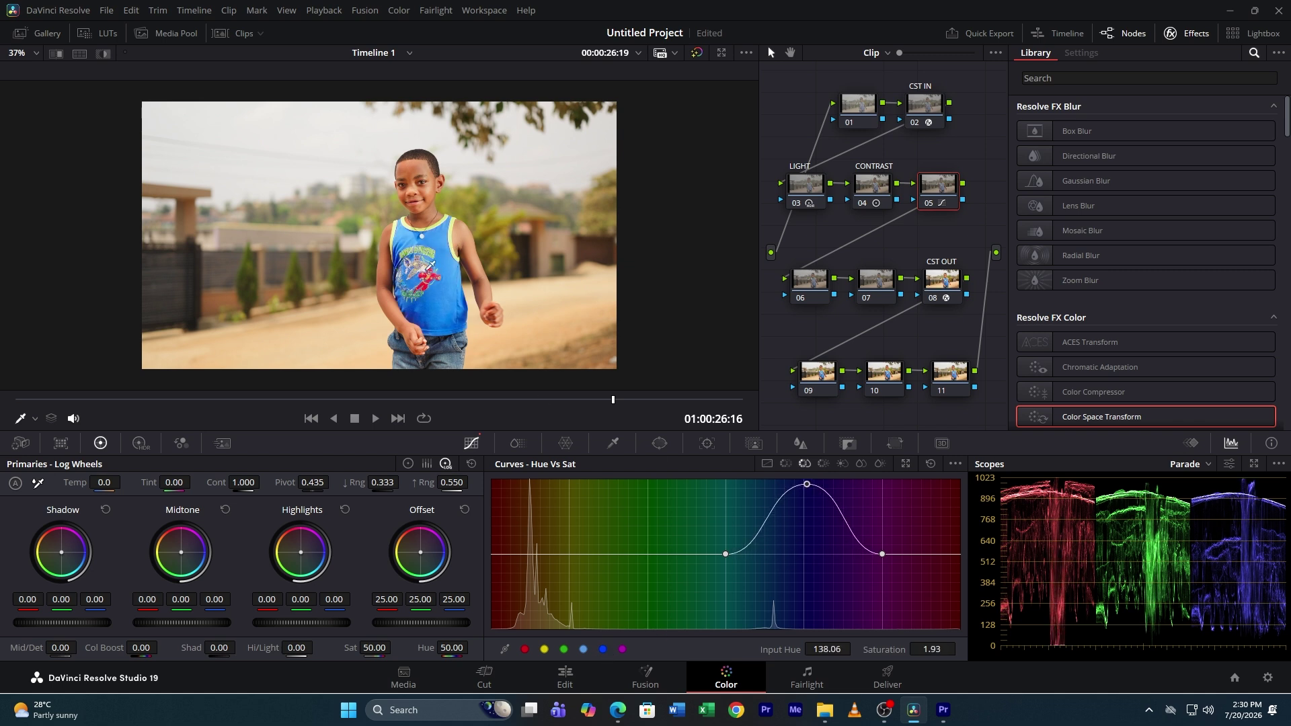
# - On node 05's Hue Vs Sat curve, raise saturation to 1.93 at hue 64.93, 1.66 at hue 357.97 and 1.45 at hue 314.71
pyautogui.moveTo(726, 554); pyautogui.dragTo(647, 554)
pyautogui.moveTo(728, 554); pyautogui.dragTo(712, 484)
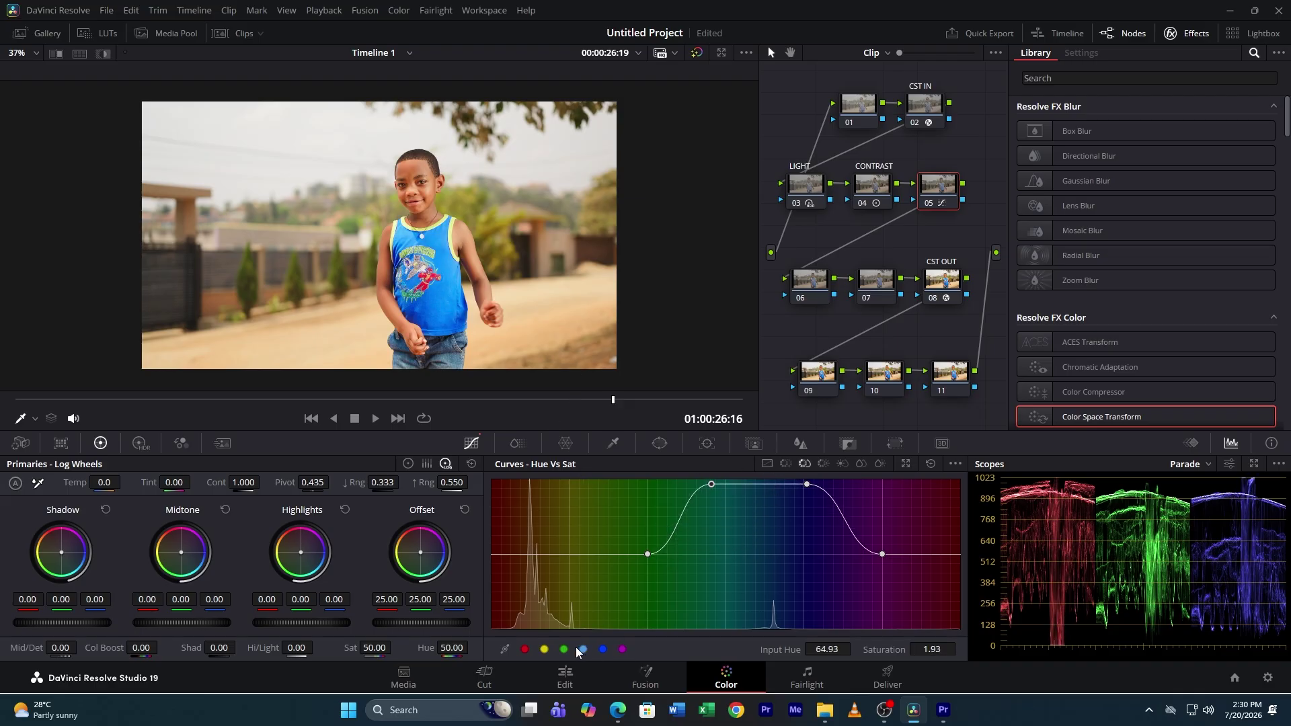
pyautogui.click(545, 651)
pyautogui.moveTo(648, 554); pyautogui.dragTo(624, 505)
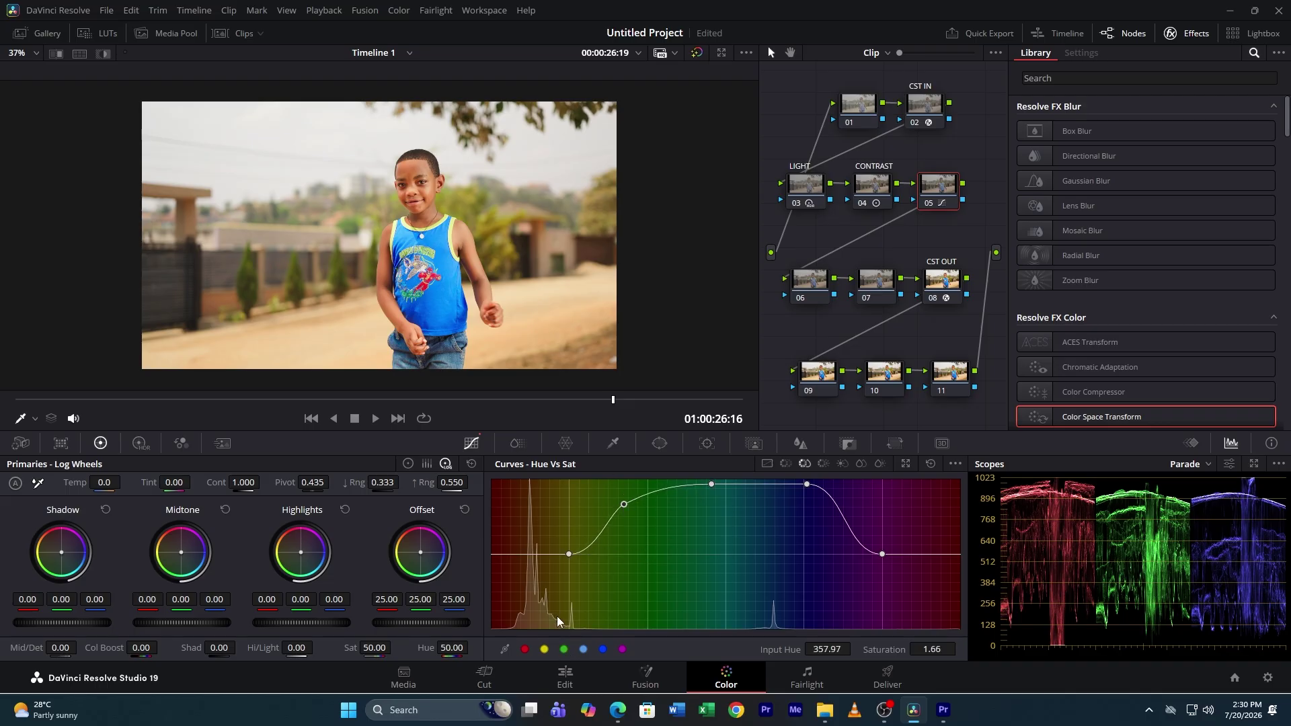
pyautogui.click(539, 552)
pyautogui.moveTo(542, 552); pyautogui.dragTo(567, 521)
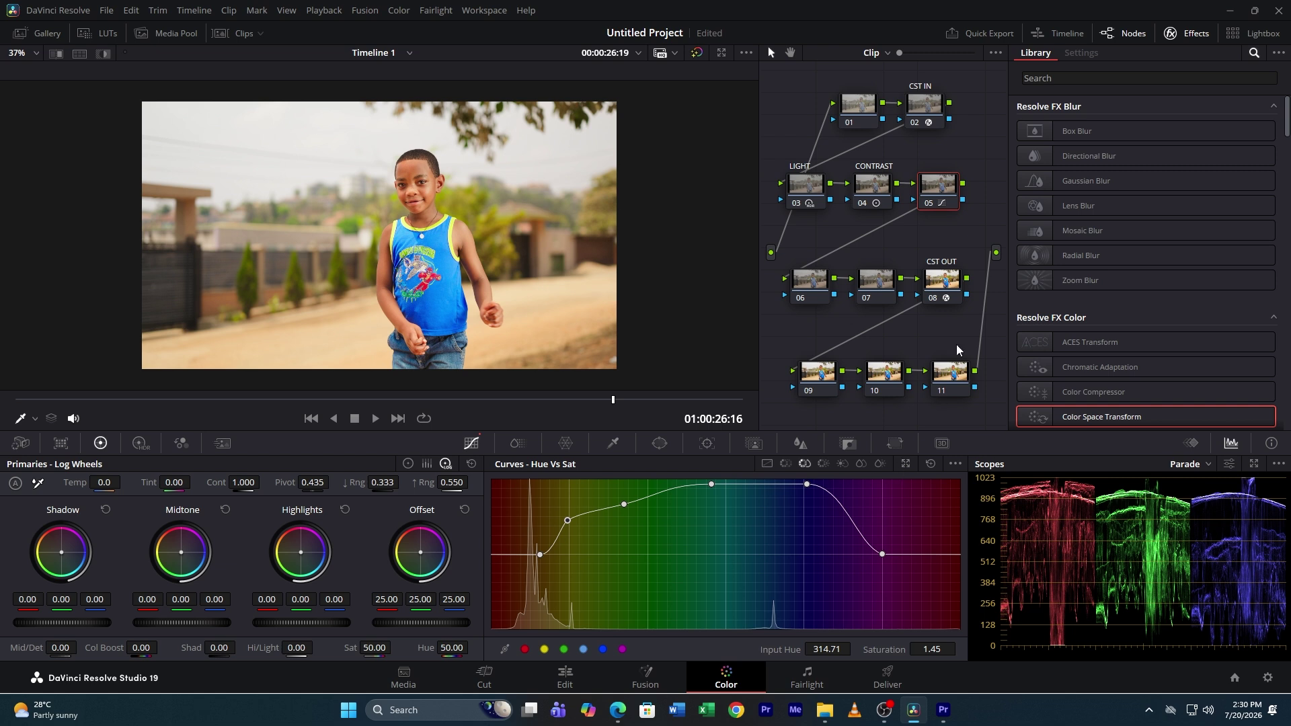
# - On node 05's Hue Vs Lum curve, lower blue to 0.60 at hue 131.36, green to 0.72 at hue 16.52, and yellow slightly
pyautogui.click(824, 464)
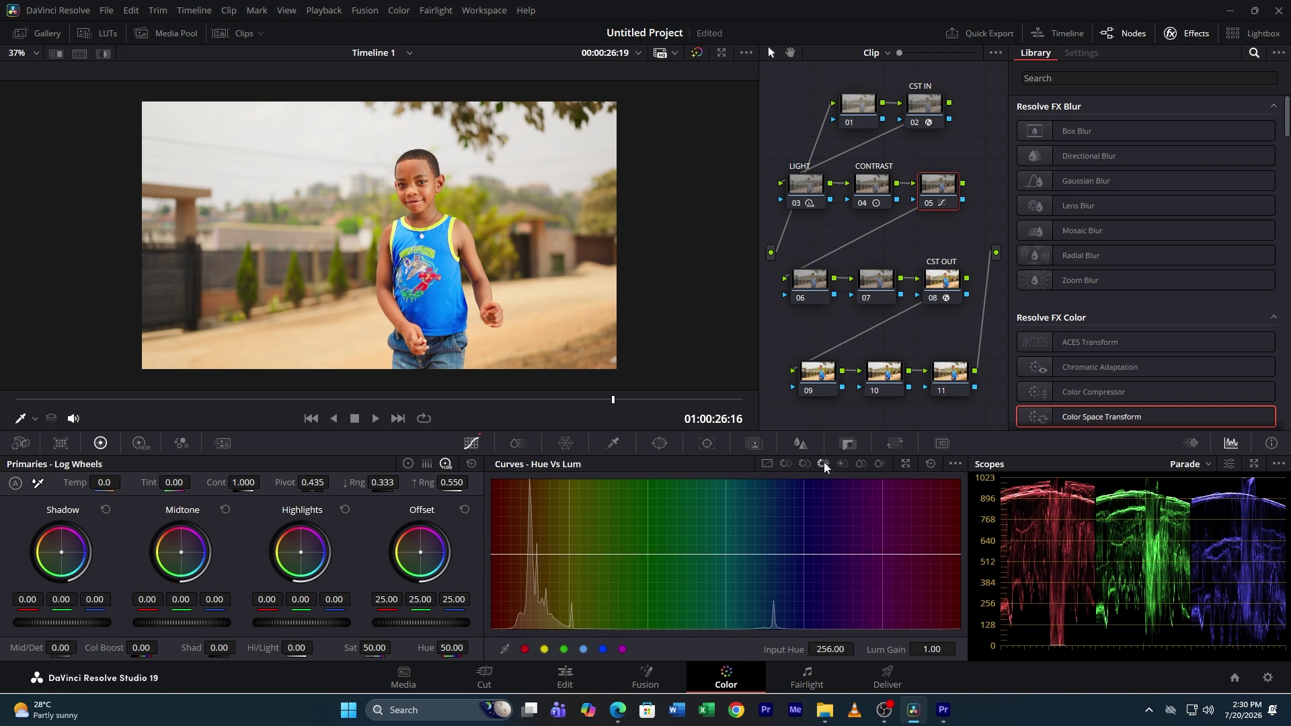
pyautogui.click(603, 651)
pyautogui.moveTo(807, 554); pyautogui.dragTo(798, 585)
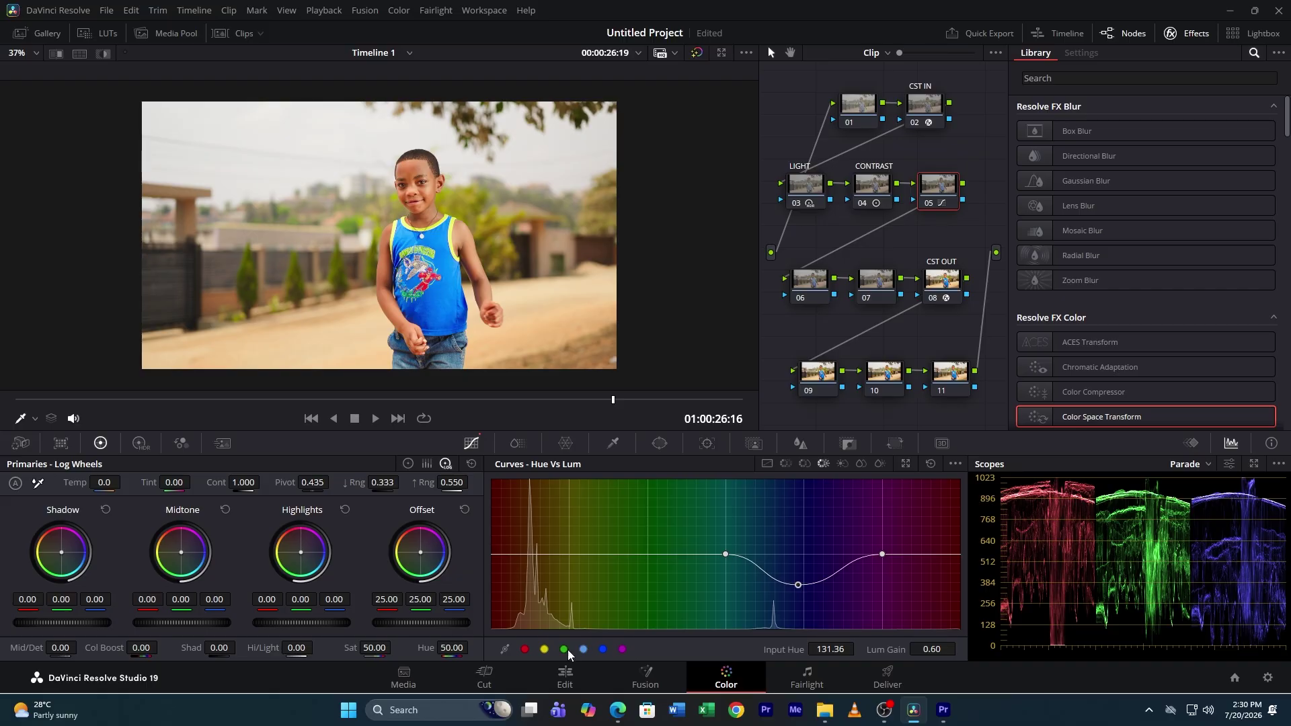
pyautogui.click(544, 650)
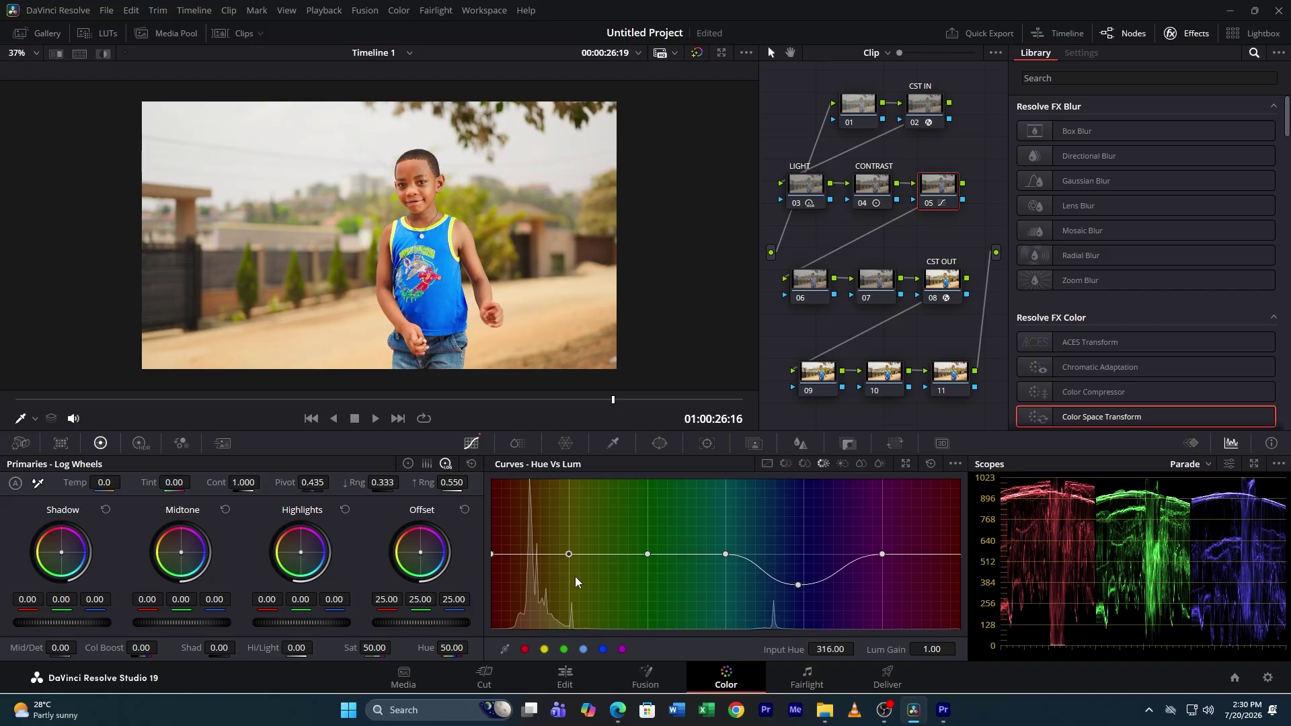
pyautogui.click(541, 555)
pyautogui.moveTo(569, 554); pyautogui.dragTo(566, 580)
pyautogui.moveTo(648, 554); pyautogui.dragTo(648, 576)
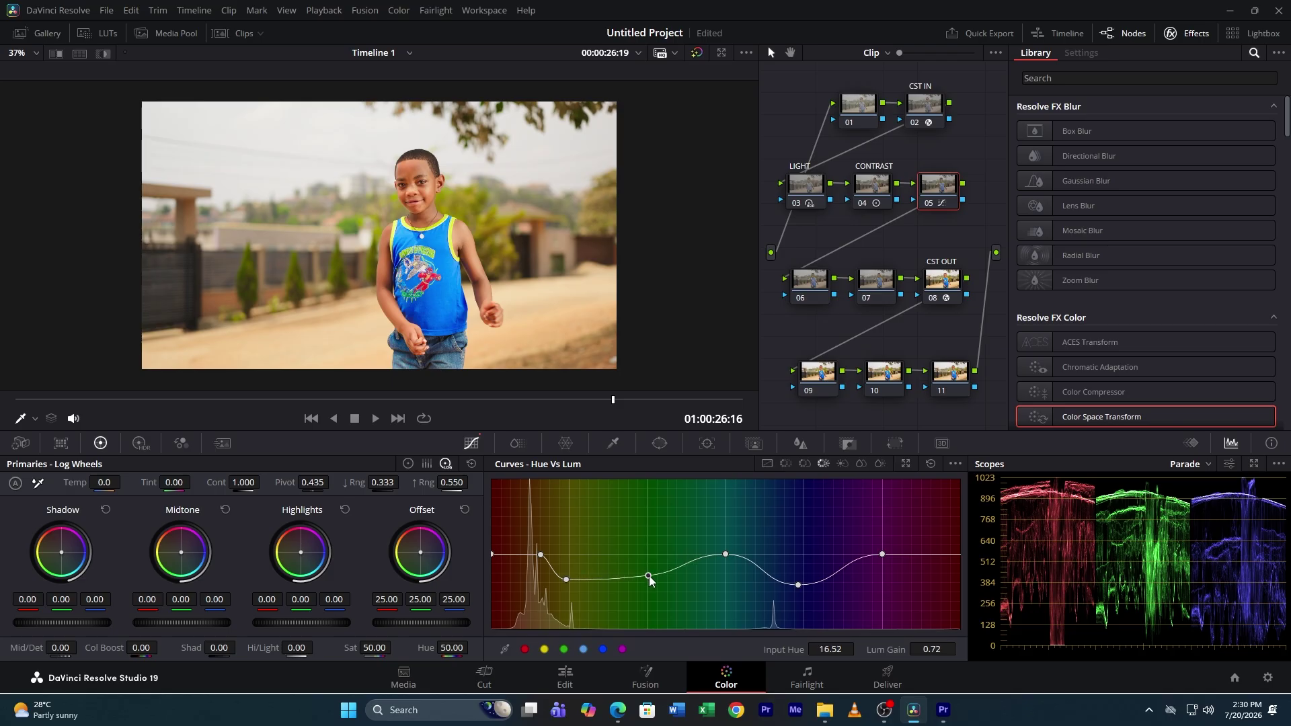
# - Label node 05 as HUE CURVES
pyautogui.rightClick(954, 194)
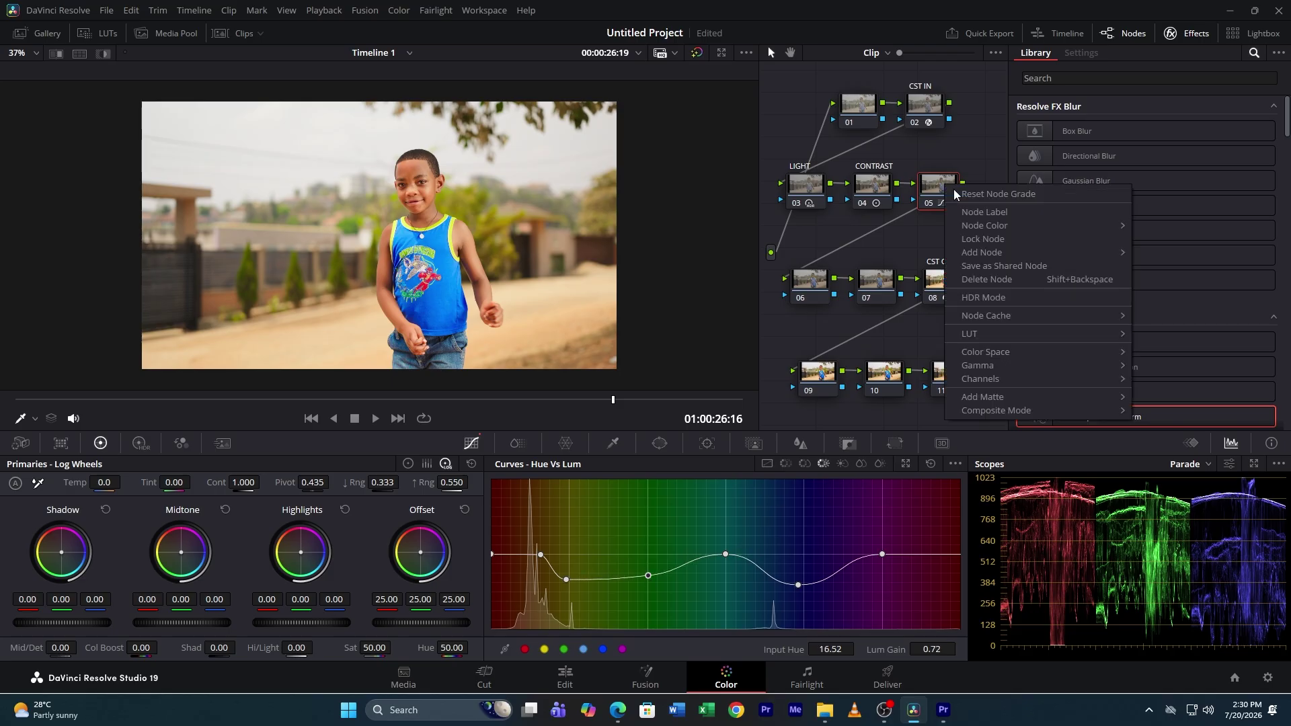
pyautogui.click(992, 212)
pyautogui.write('HUE CURV')
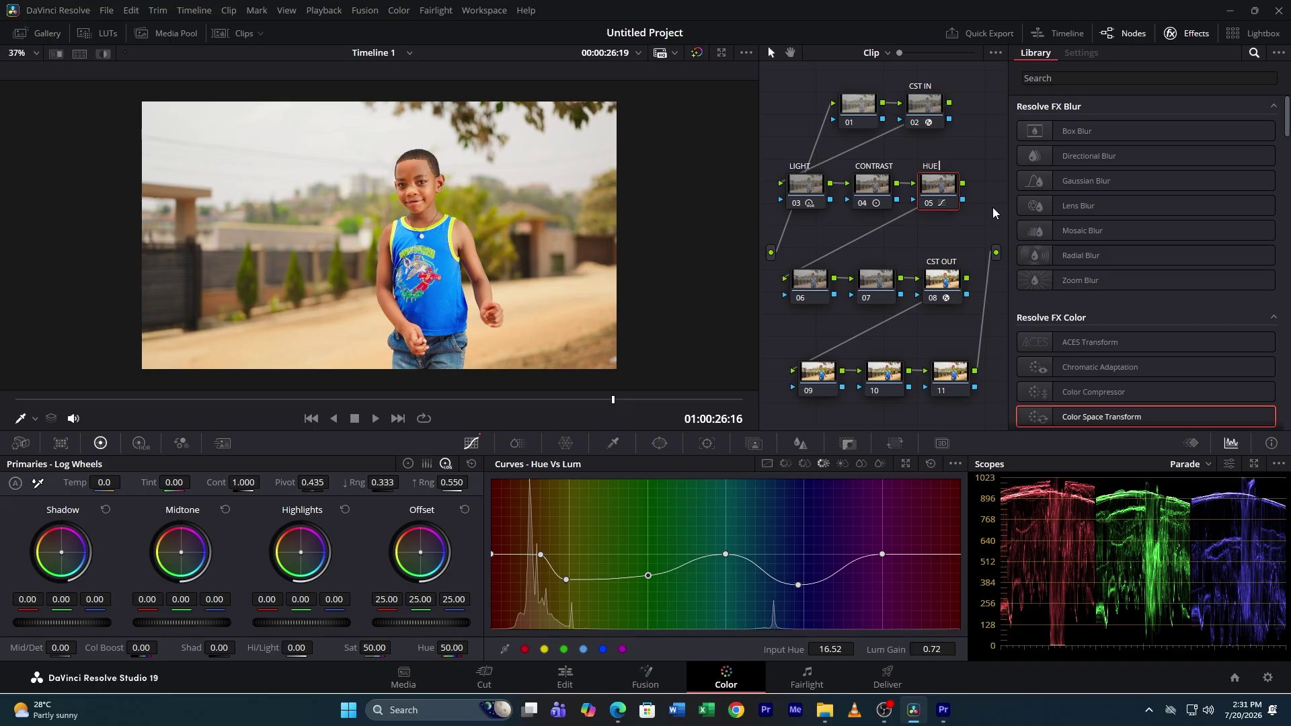
pyautogui.write('ES')
# - On node 06, set ColorSlice density and saturation to 0.42 and 1.43 for blue, 0.16 and 1.39 for cyan, 0.25 and 1.39 for yellow
pyautogui.moveTo(811, 282); pyautogui.dragTo(805, 273)
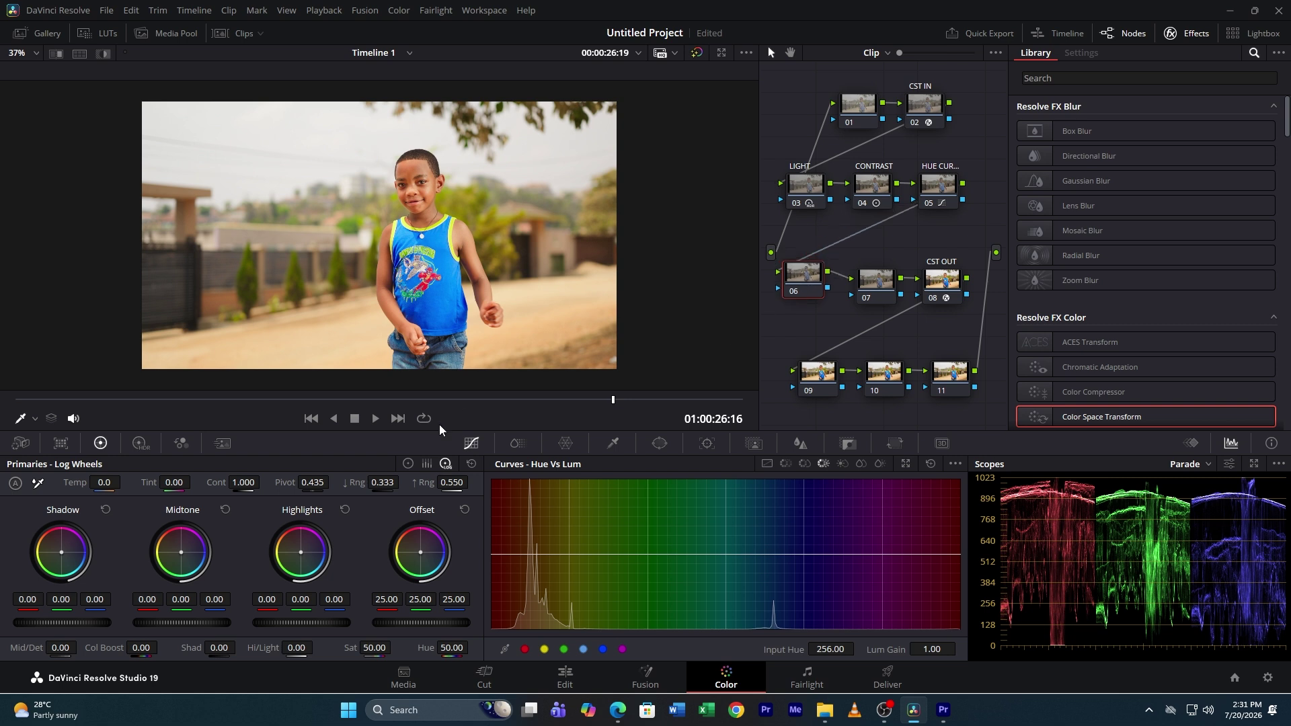
pyautogui.click(518, 443)
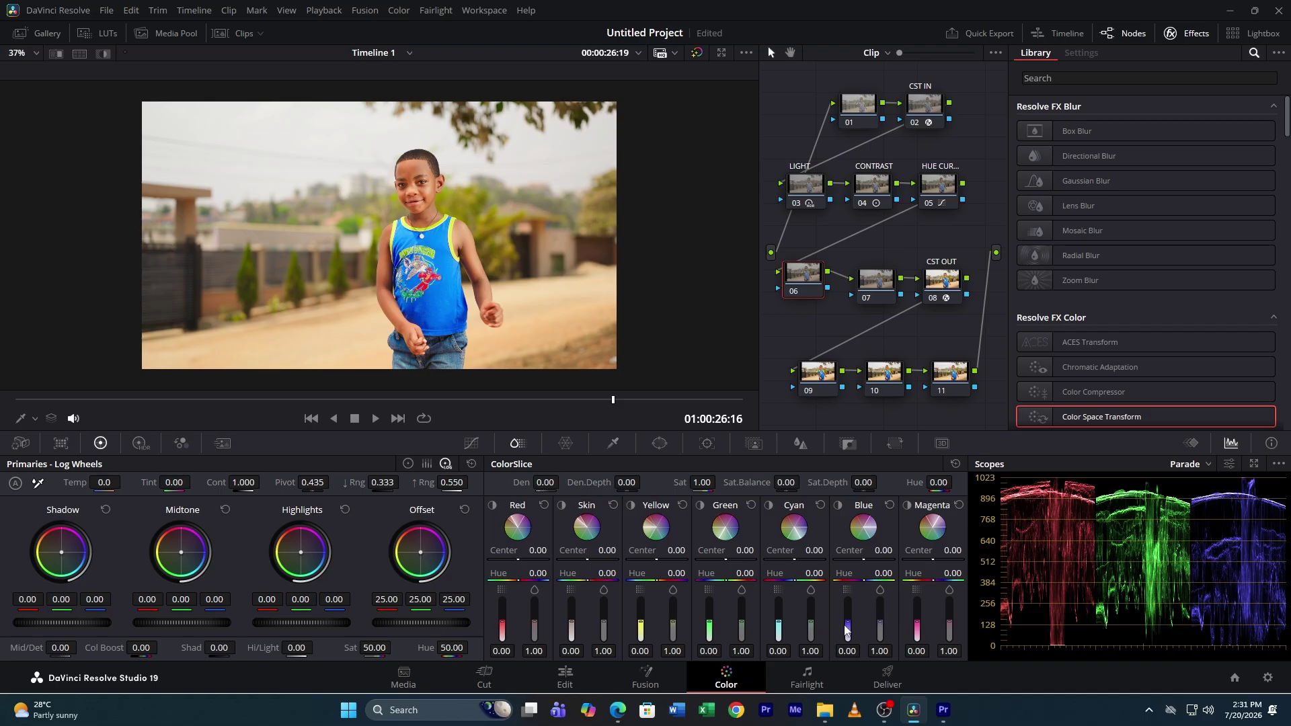
pyautogui.moveTo(846, 629)
pyautogui.mouseDown()
pyautogui.moveTo(852, 609)
pyautogui.moveTo(878, 608)
pyautogui.mouseUp()
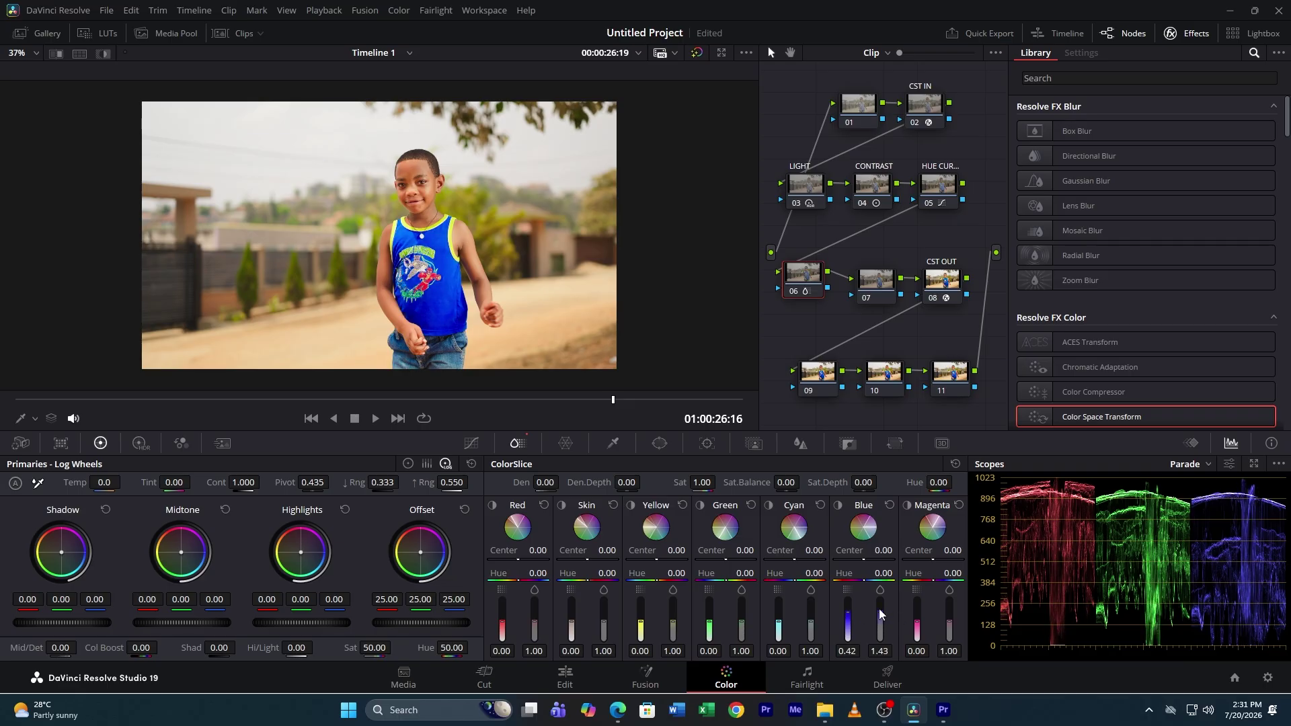
pyautogui.moveTo(778, 635); pyautogui.dragTo(811, 612)
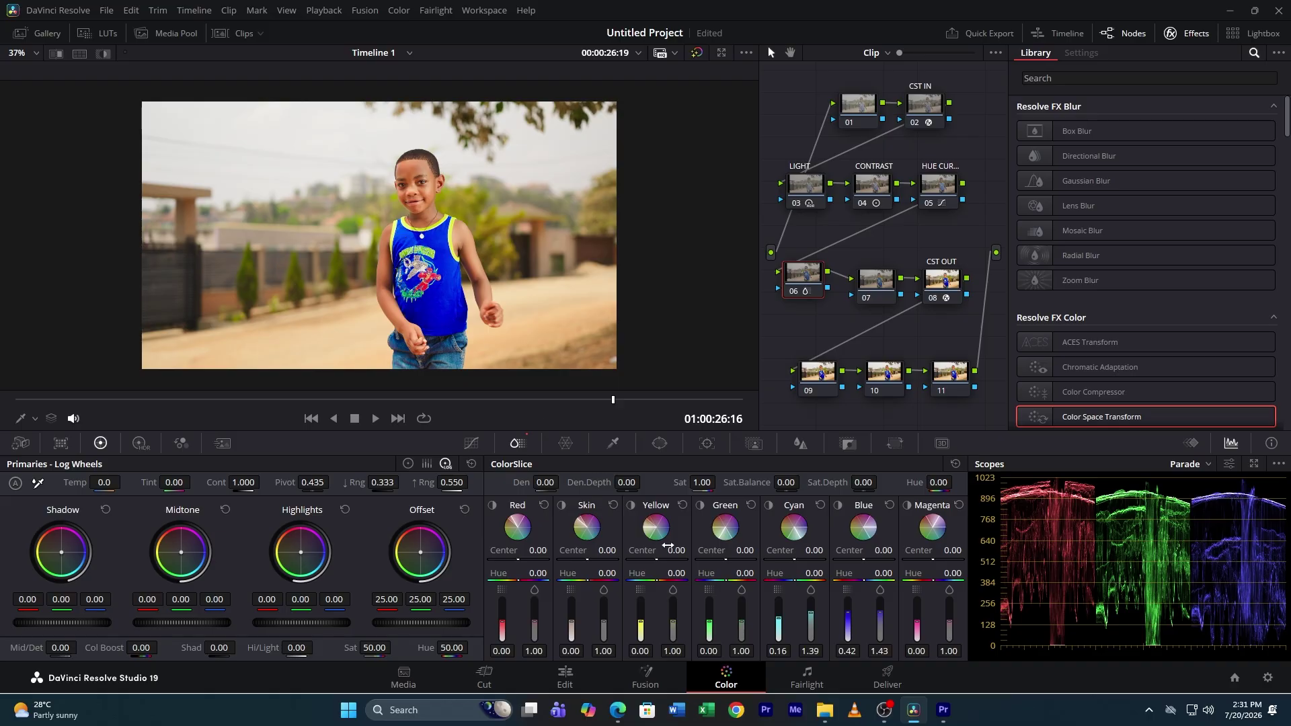
pyautogui.moveTo(641, 625)
pyautogui.mouseDown()
pyautogui.moveTo(640, 612)
pyautogui.moveTo(640, 623)
pyautogui.moveTo(674, 615)
pyautogui.moveTo(674, 599)
pyautogui.moveTo(673, 612)
pyautogui.moveTo(641, 616)
pyautogui.mouseUp()
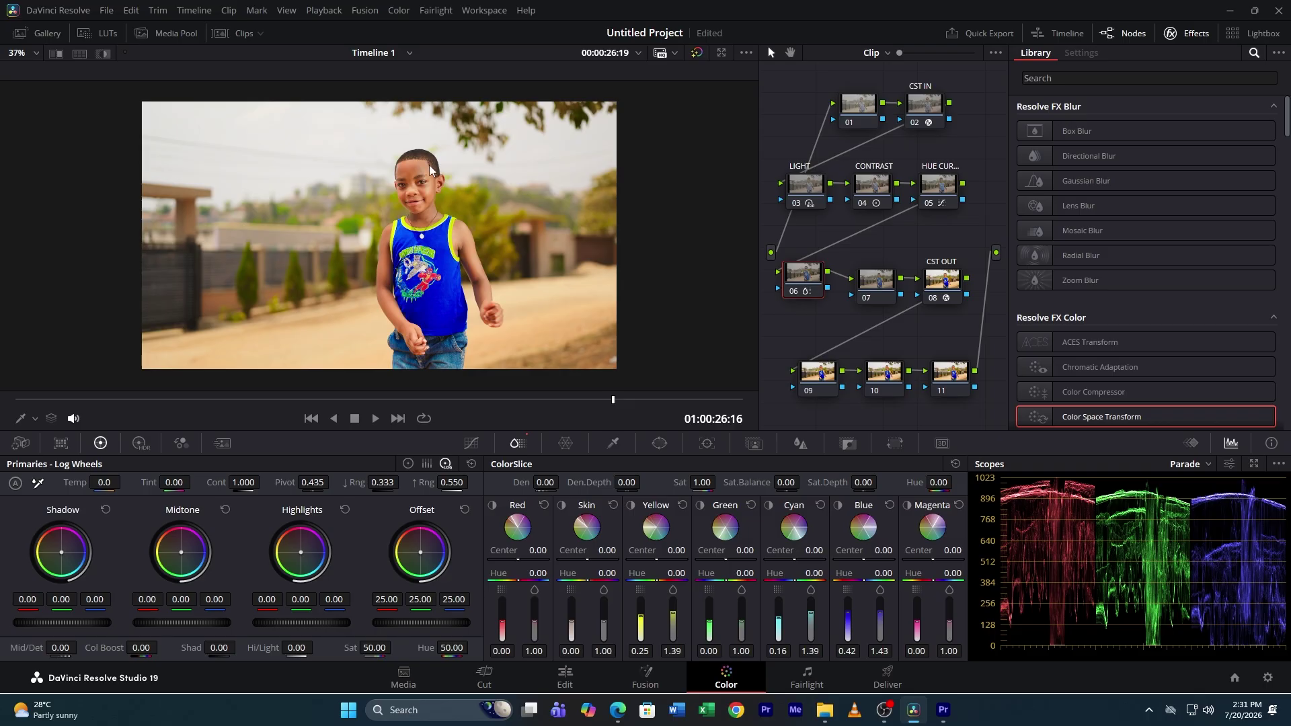
# - On node 07, preview the HDR Dark zone's range and lower its exposure to -1.45
pyautogui.click(881, 284)
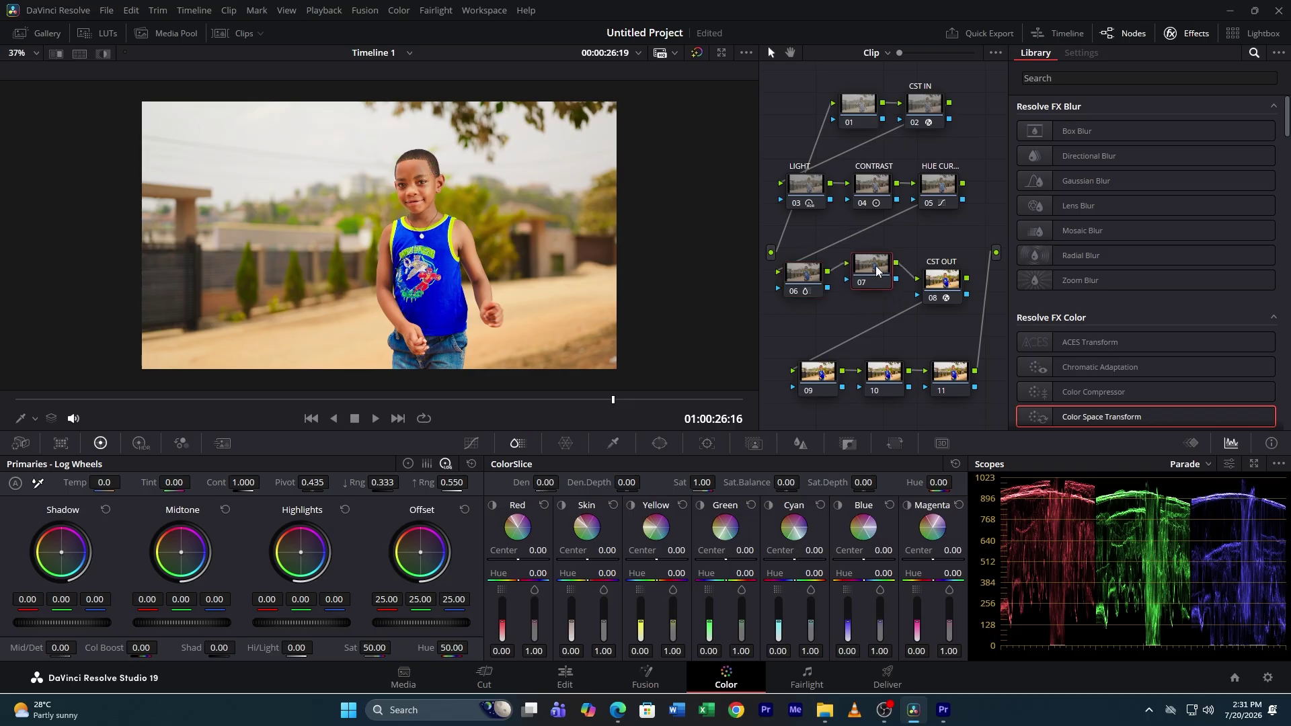
pyautogui.moveTo(873, 268); pyautogui.dragTo(877, 276)
pyautogui.click(140, 444)
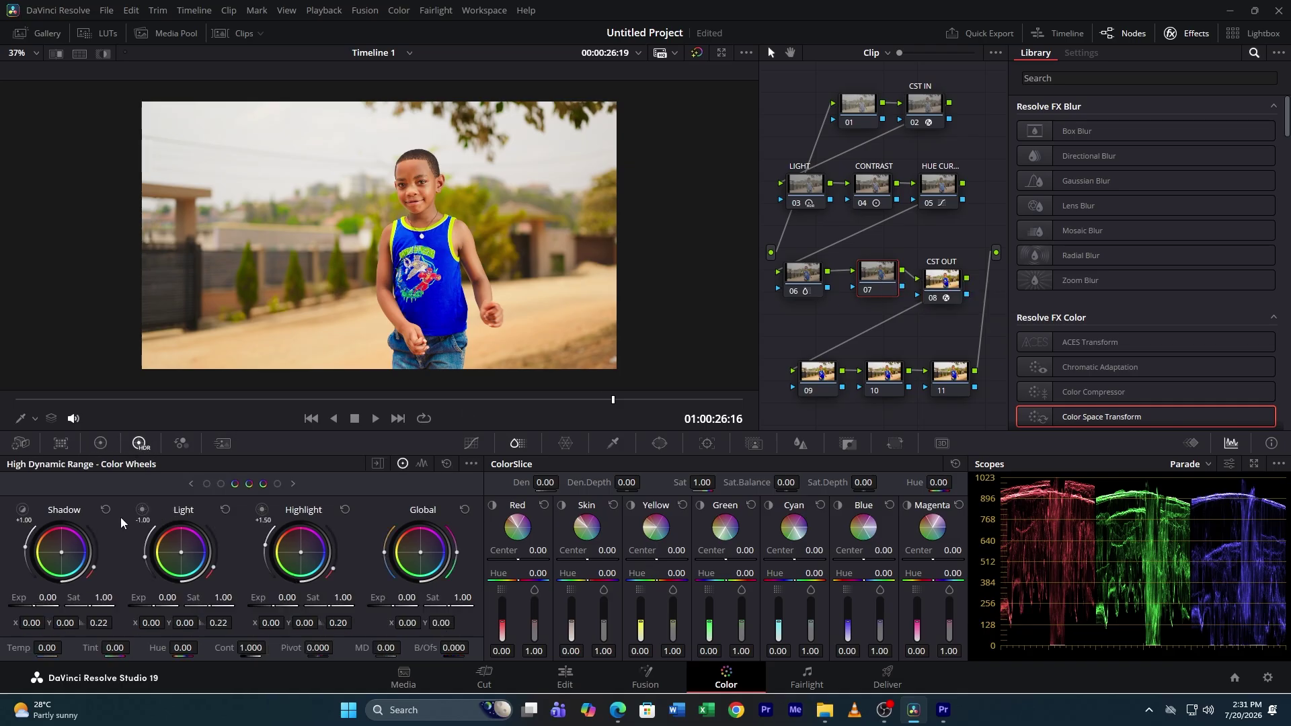
pyautogui.click(191, 485)
pyautogui.click(23, 514)
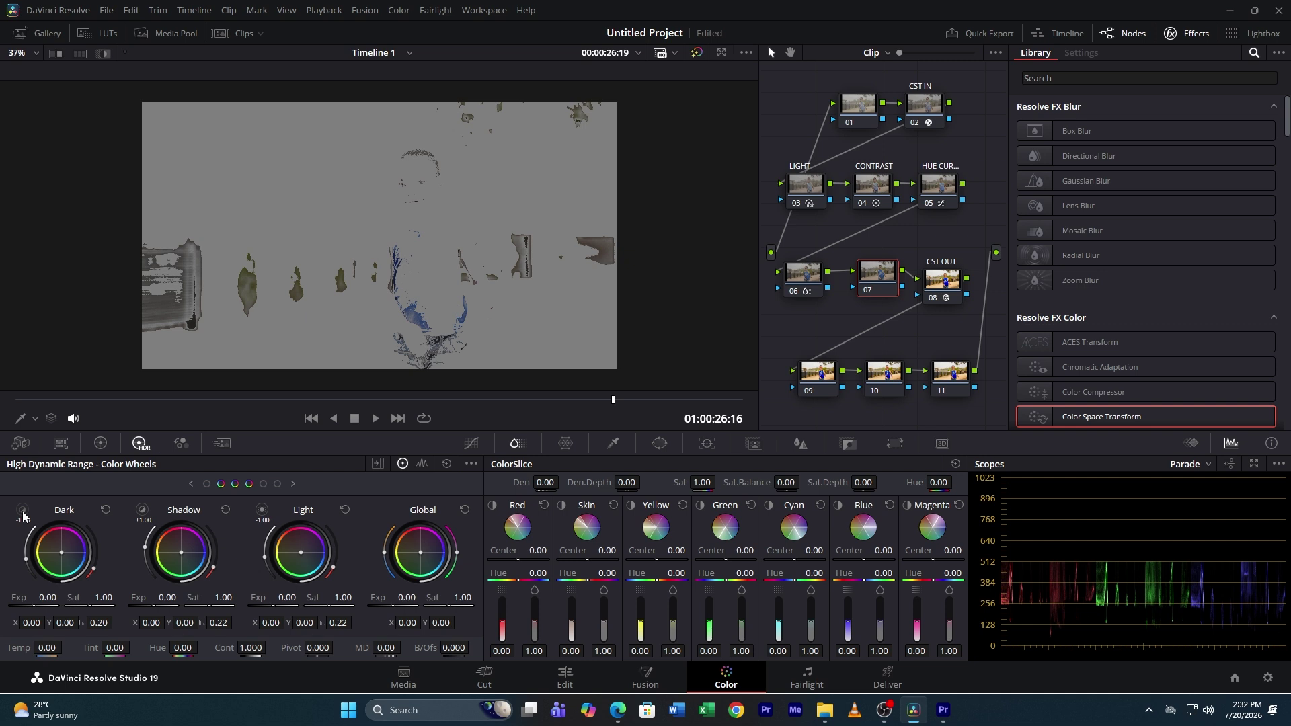
pyautogui.click(23, 515)
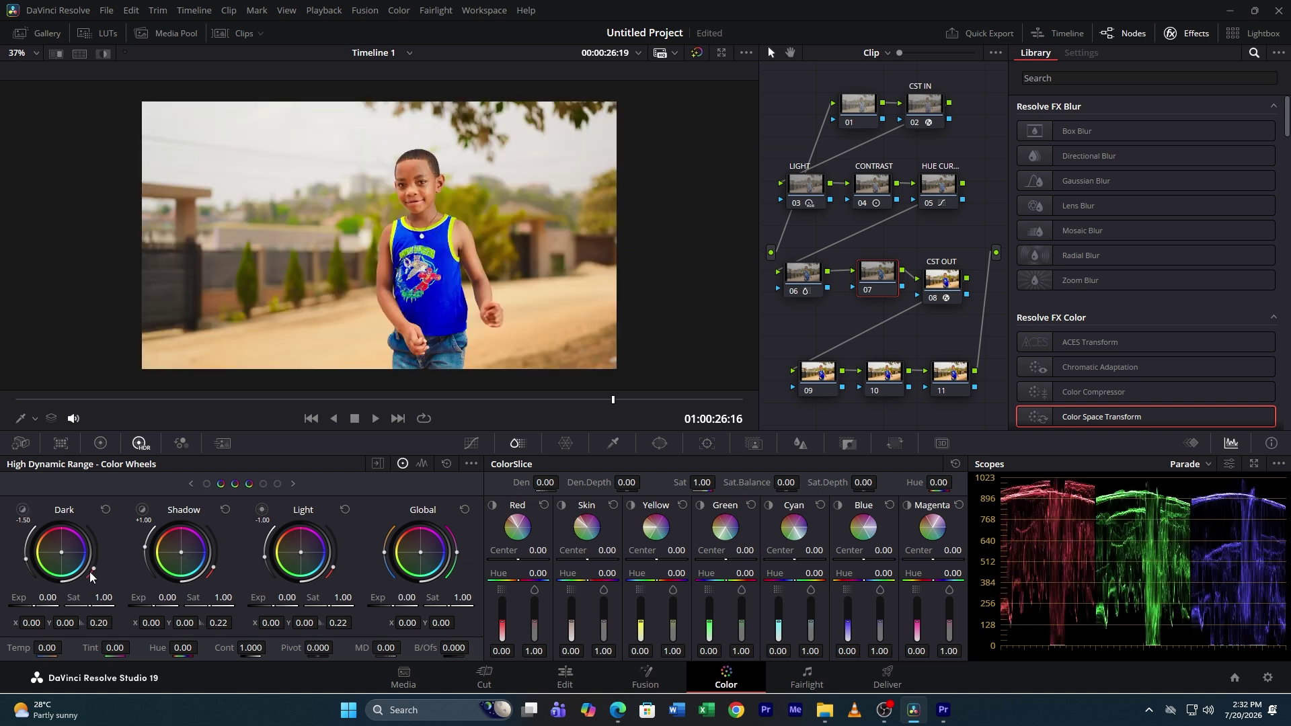
pyautogui.moveTo(90, 571)
pyautogui.mouseDown()
pyautogui.moveTo(121, 571)
pyautogui.moveTo(67, 571)
pyautogui.moveTo(79, 572)
pyautogui.mouseUp()
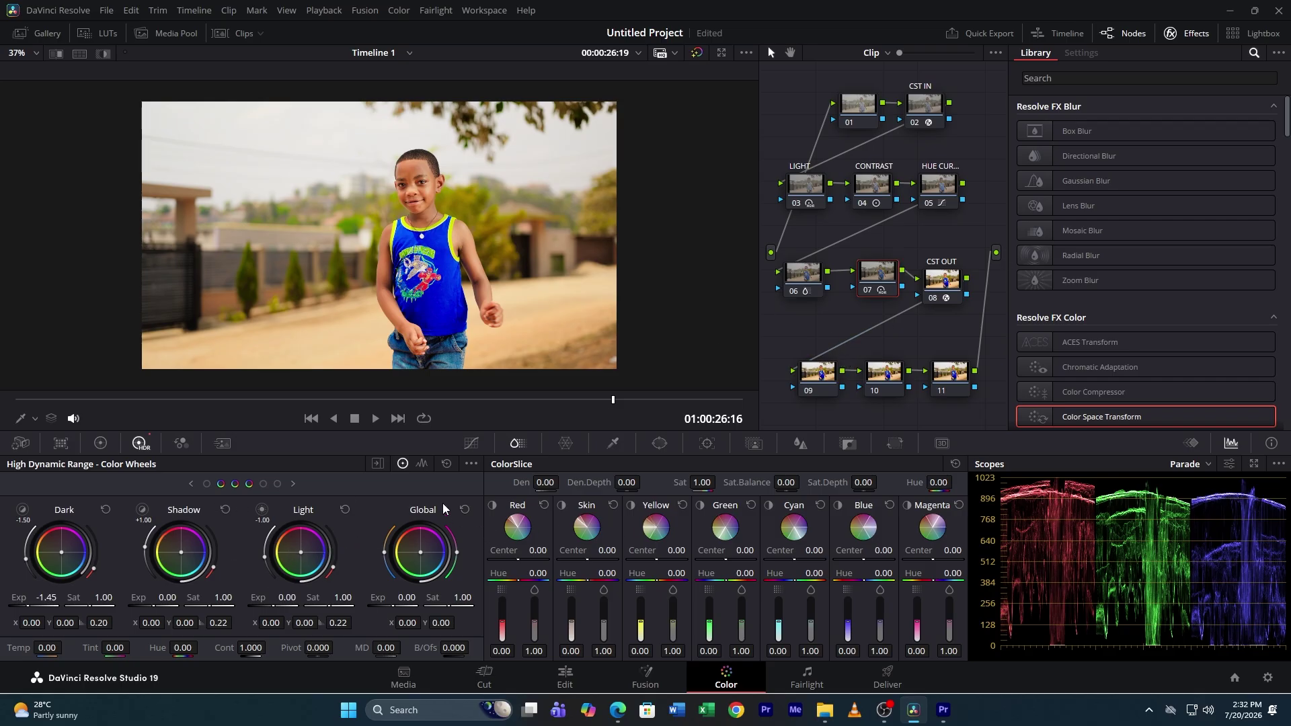
# - Set node 07's log Shadow wheel to red -0.12, green -0.04 and blue -0.04, and check the clip at other frames up to 01:00:19:08
pyautogui.click(99, 444)
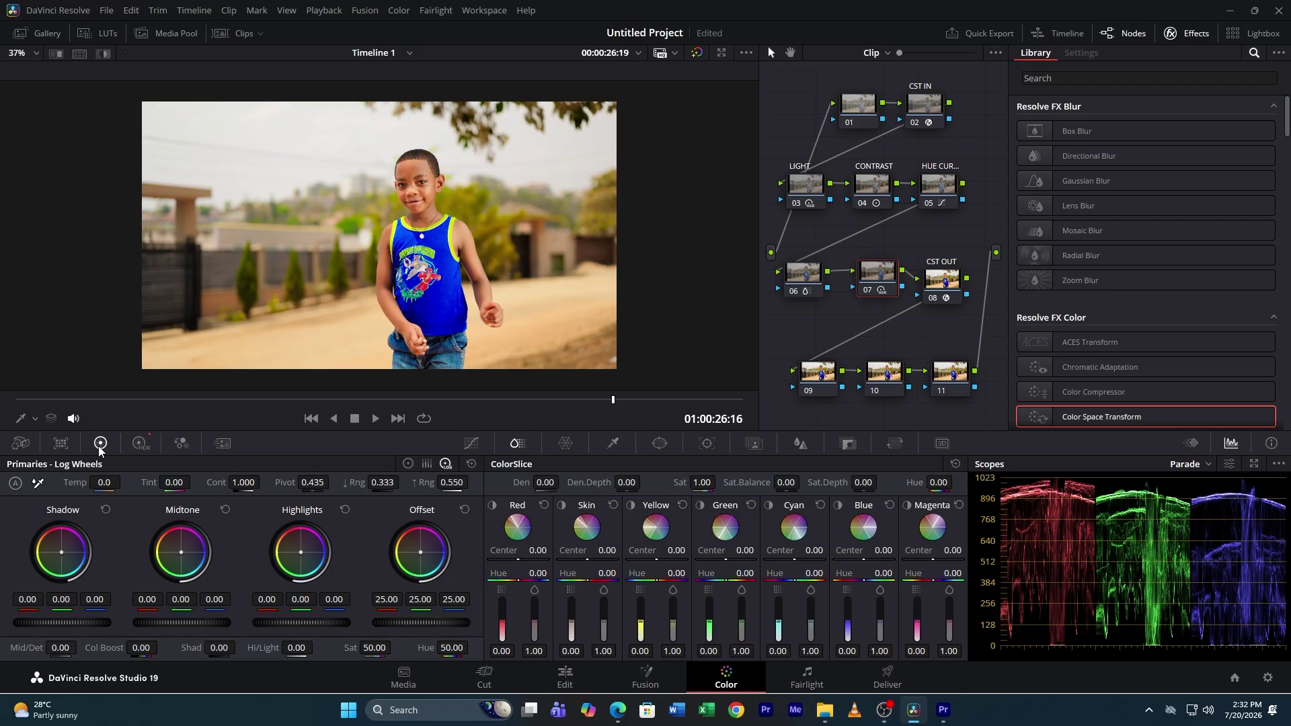
pyautogui.moveTo(60, 623); pyautogui.dragTo(14, 599)
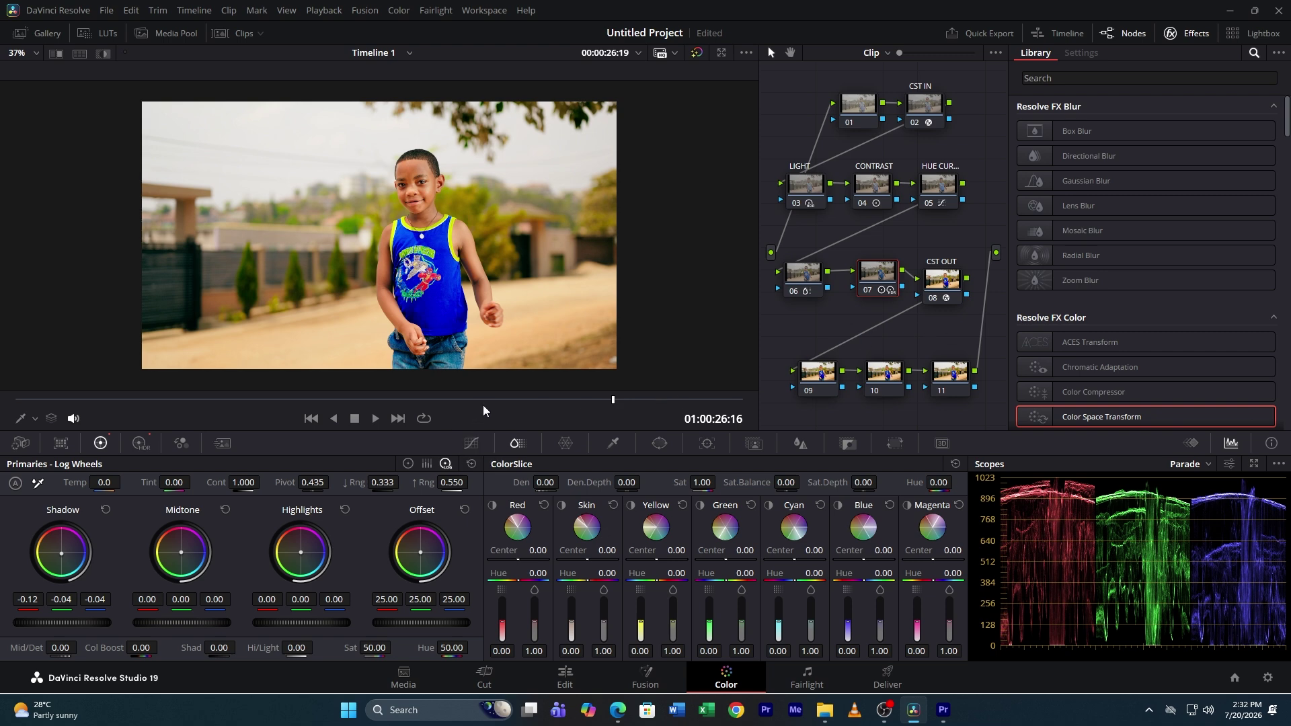
pyautogui.moveTo(509, 402); pyautogui.dragTo(188, 413)
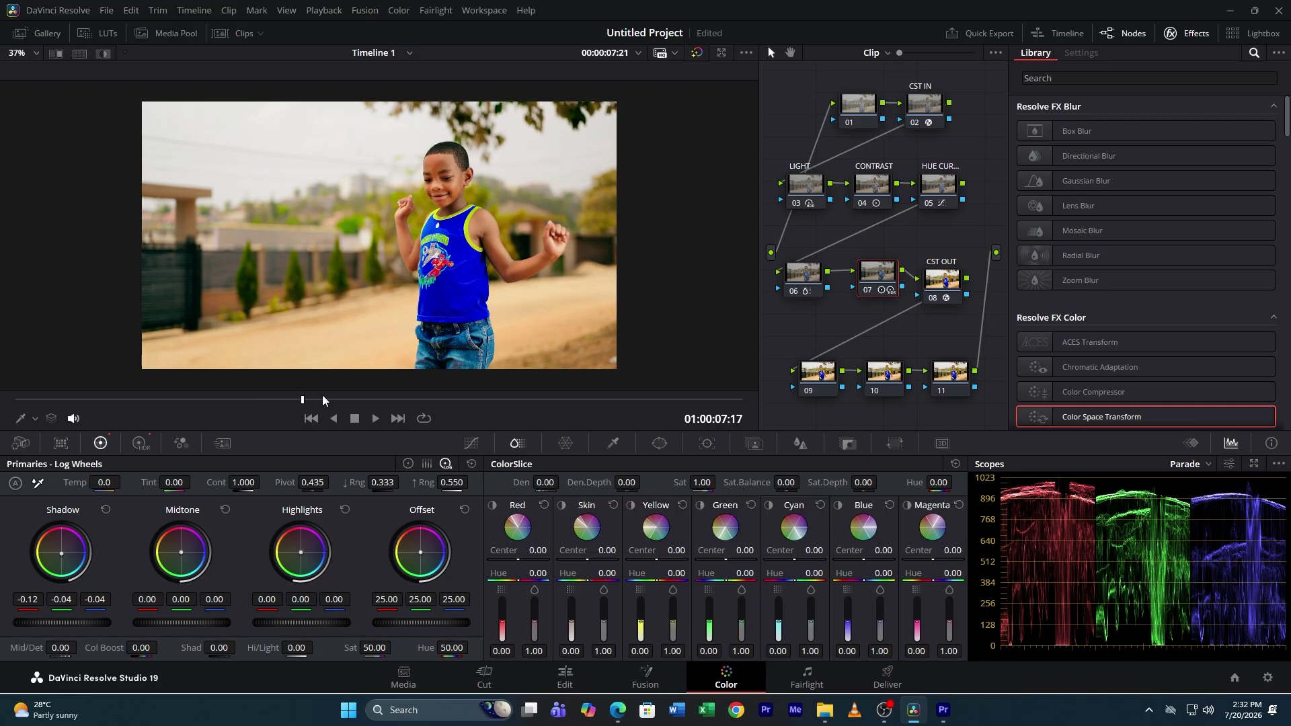
pyautogui.moveTo(326, 398); pyautogui.dragTo(493, 412)
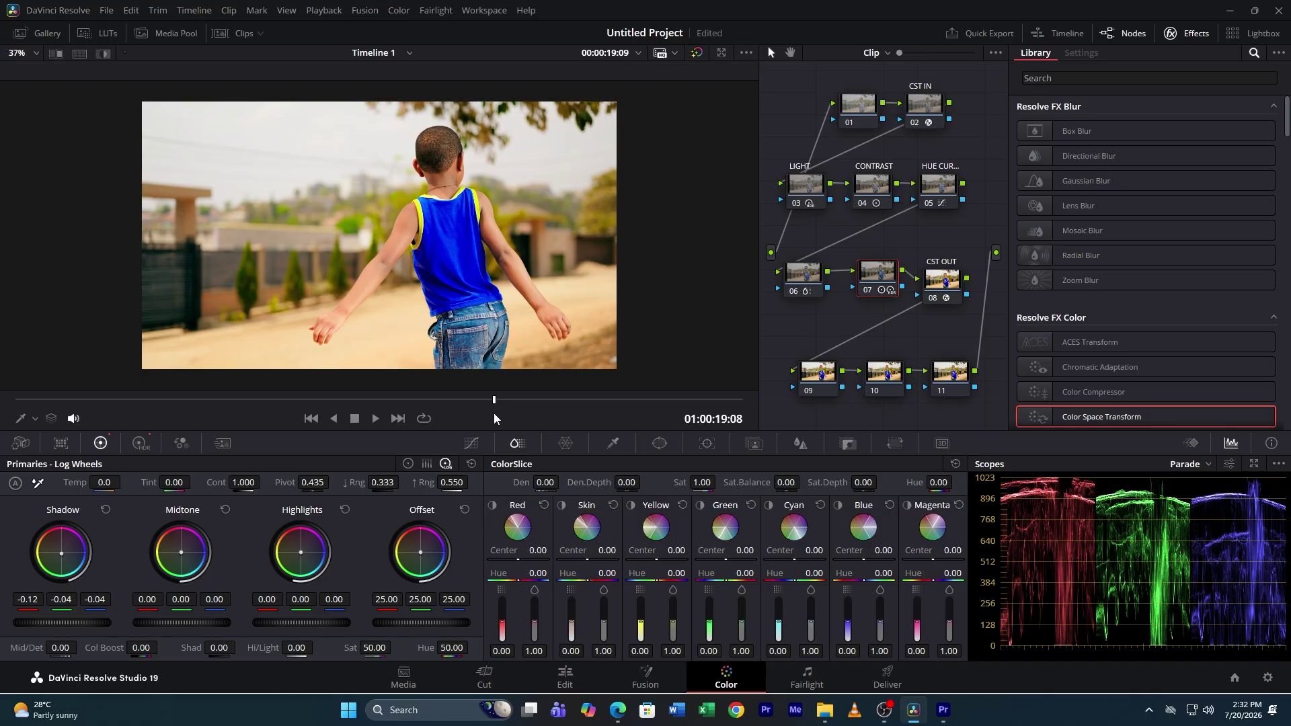